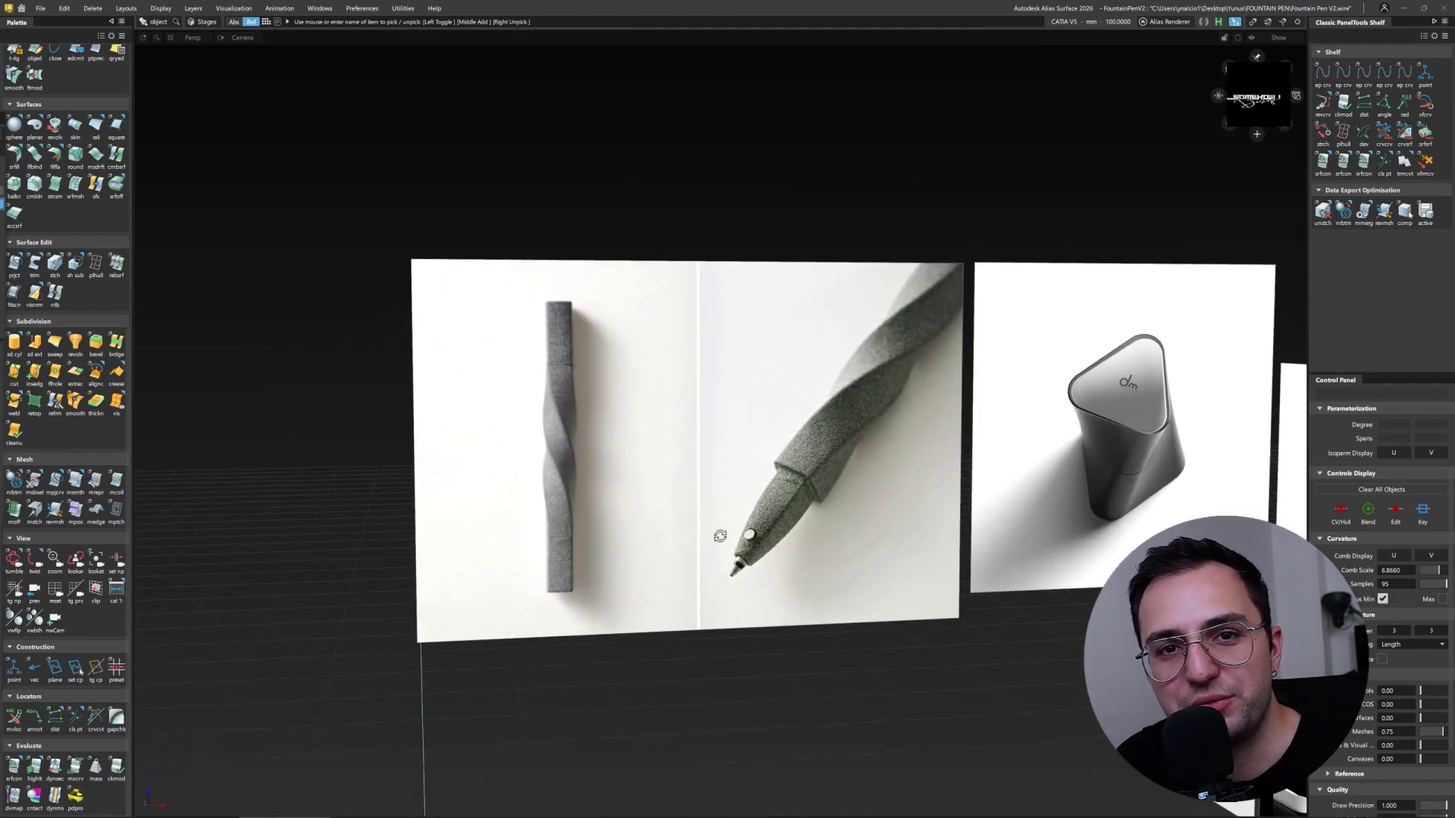
# Step: Orbit and zoom around the reference image canvases to inspect the pen and cap references
pyautogui.keyDown('alt'); pyautogui.keyDown('shift'); pyautogui.moveTo(711, 536); pyautogui.dragTo(774, 496, button='middle'); pyautogui.keyUp('shift'); pyautogui.keyUp('alt')
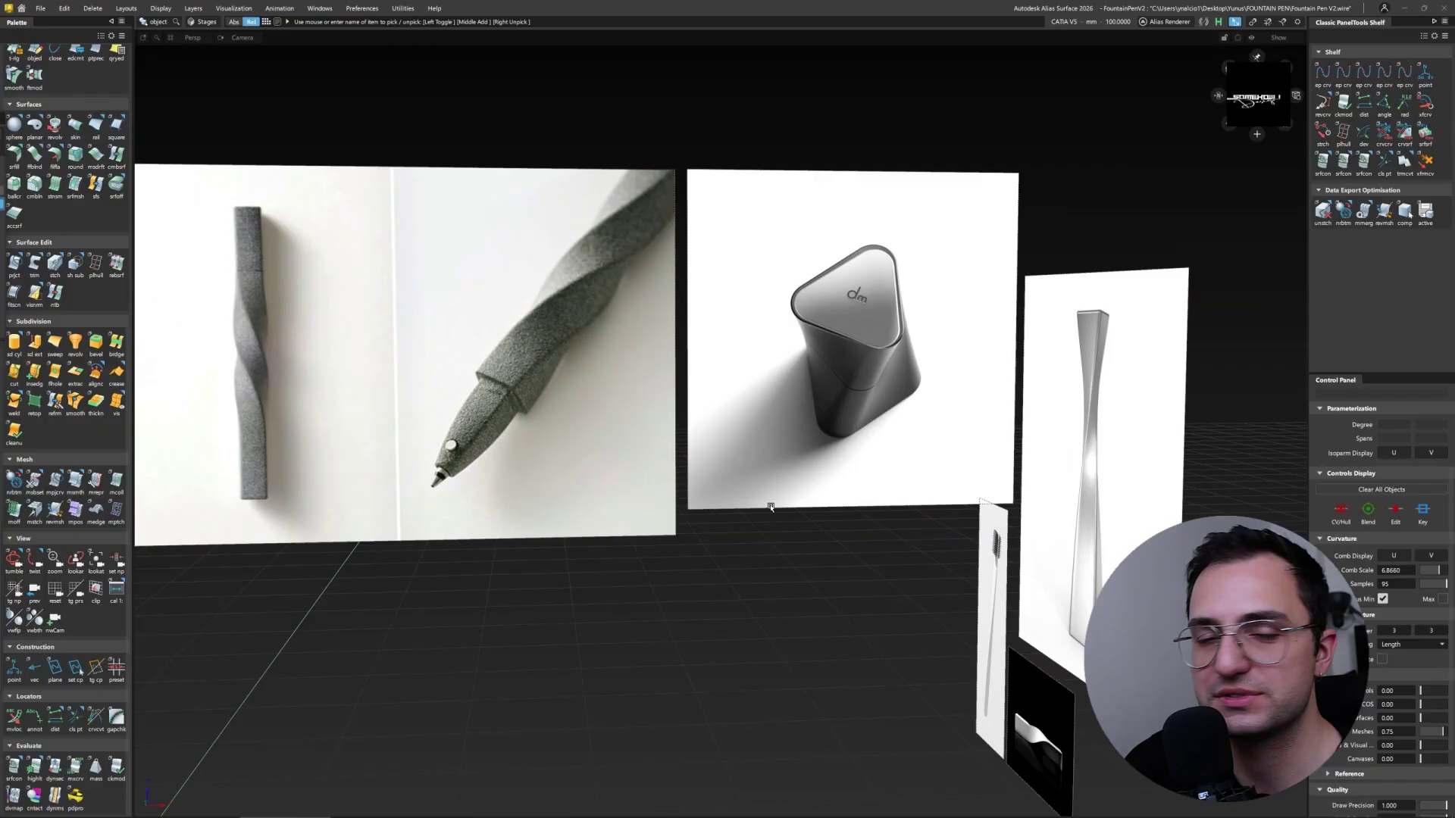
pyautogui.keyDown('alt'); pyautogui.keyDown('shift'); pyautogui.moveTo(770, 507); pyautogui.dragTo(627, 523); pyautogui.keyUp('shift'); pyautogui.keyUp('alt')
pyautogui.keyDown('alt'); pyautogui.keyDown('shift'); pyautogui.moveTo(627, 523); pyautogui.dragTo(480, 630, button='right'); pyautogui.keyUp('shift'); pyautogui.keyUp('alt')
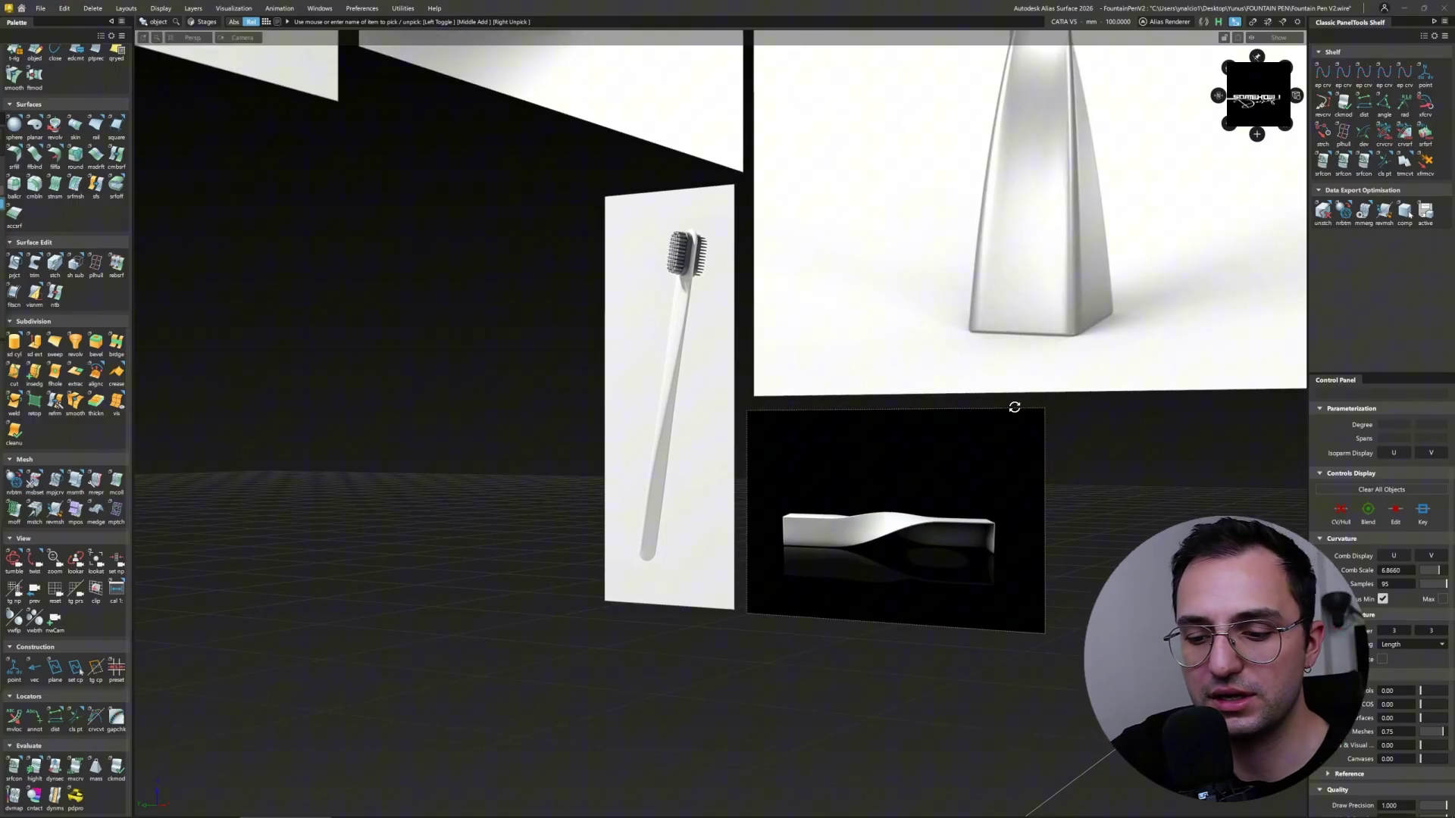
pyautogui.keyDown('alt'); pyautogui.keyDown('shift'); pyautogui.moveTo(1014, 406); pyautogui.dragTo(616, 553, button='right'); pyautogui.keyUp('shift'); pyautogui.keyUp('alt')
pyautogui.keyDown('alt'); pyautogui.keyDown('shift'); pyautogui.moveTo(616, 553); pyautogui.dragTo(649, 594, button='middle'); pyautogui.keyUp('shift'); pyautogui.keyUp('alt')
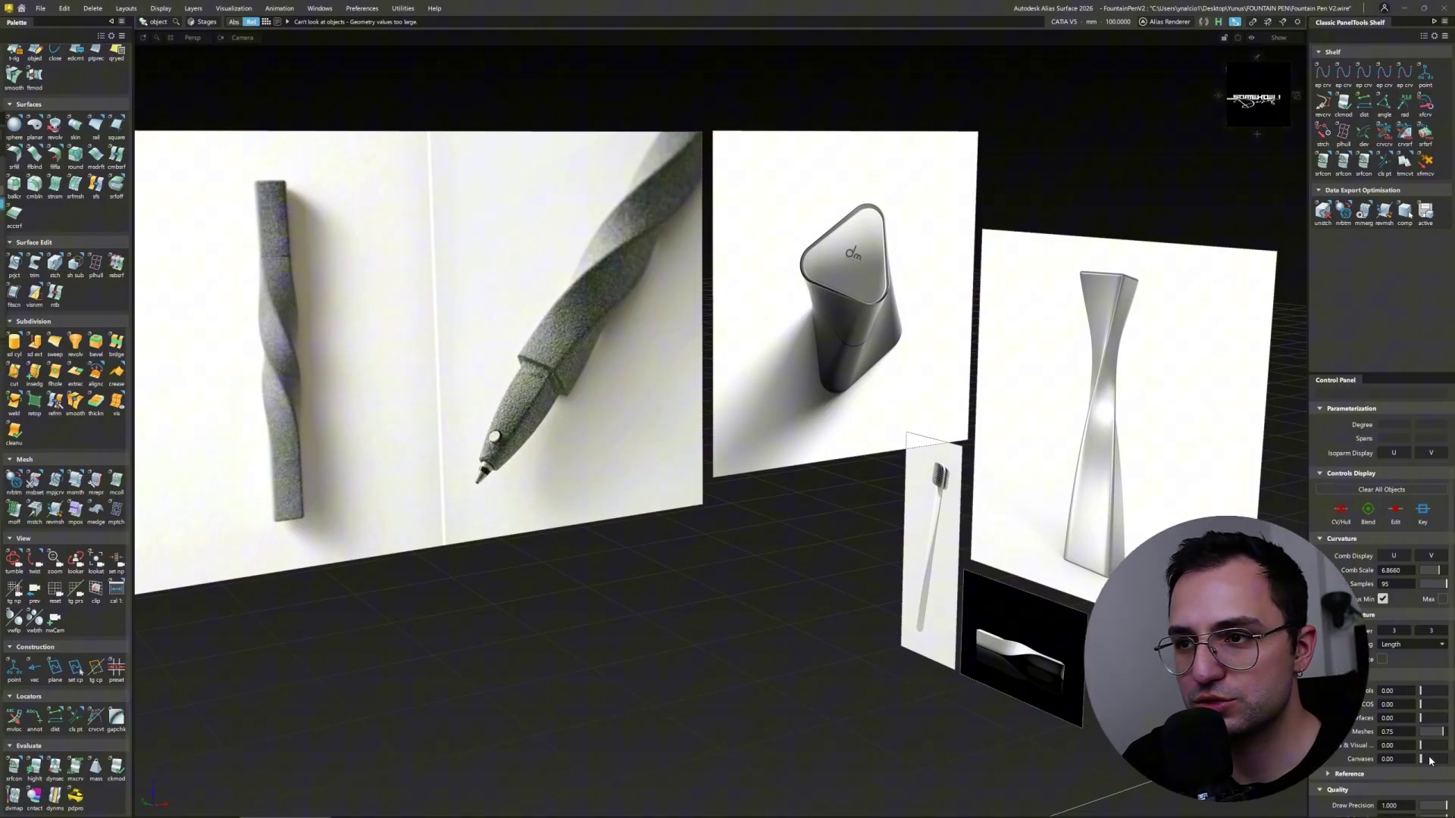
# Step: Set the Canvases transparency to 0.50 and switch to a front orthographic view
pyautogui.moveTo(1429, 760); pyautogui.dragTo(1434, 760)
pyautogui.keyDown('alt'); pyautogui.keyDown('shift'); pyautogui.moveTo(1015, 561); pyautogui.dragTo(991, 558); pyautogui.keyUp('shift'); pyautogui.keyUp('alt')
pyautogui.keyDown('alt'); pyautogui.keyDown('shift'); pyautogui.moveTo(990, 558); pyautogui.dragTo(810, 535, button='right'); pyautogui.keyUp('shift'); pyautogui.keyUp('alt')
pyautogui.keyDown('alt'); pyautogui.keyDown('shift'); pyautogui.moveTo(810, 535); pyautogui.dragTo(815, 503, button='middle'); pyautogui.keyUp('shift'); pyautogui.keyUp('alt')
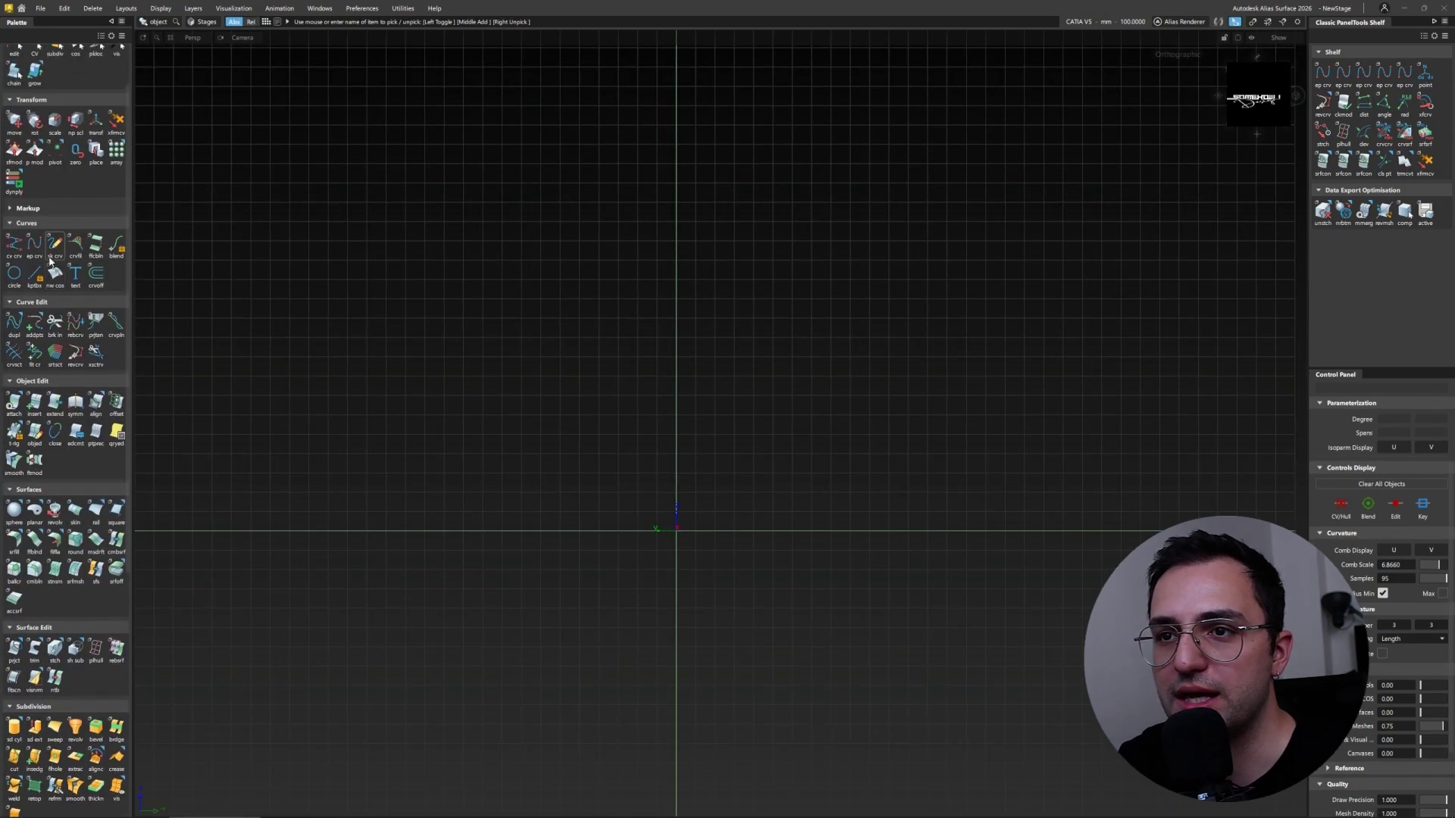
# Step: Draw a rectangle upward from the origin with the Keypoint rectangle tool
pyautogui.scroll(2, 38, 295)
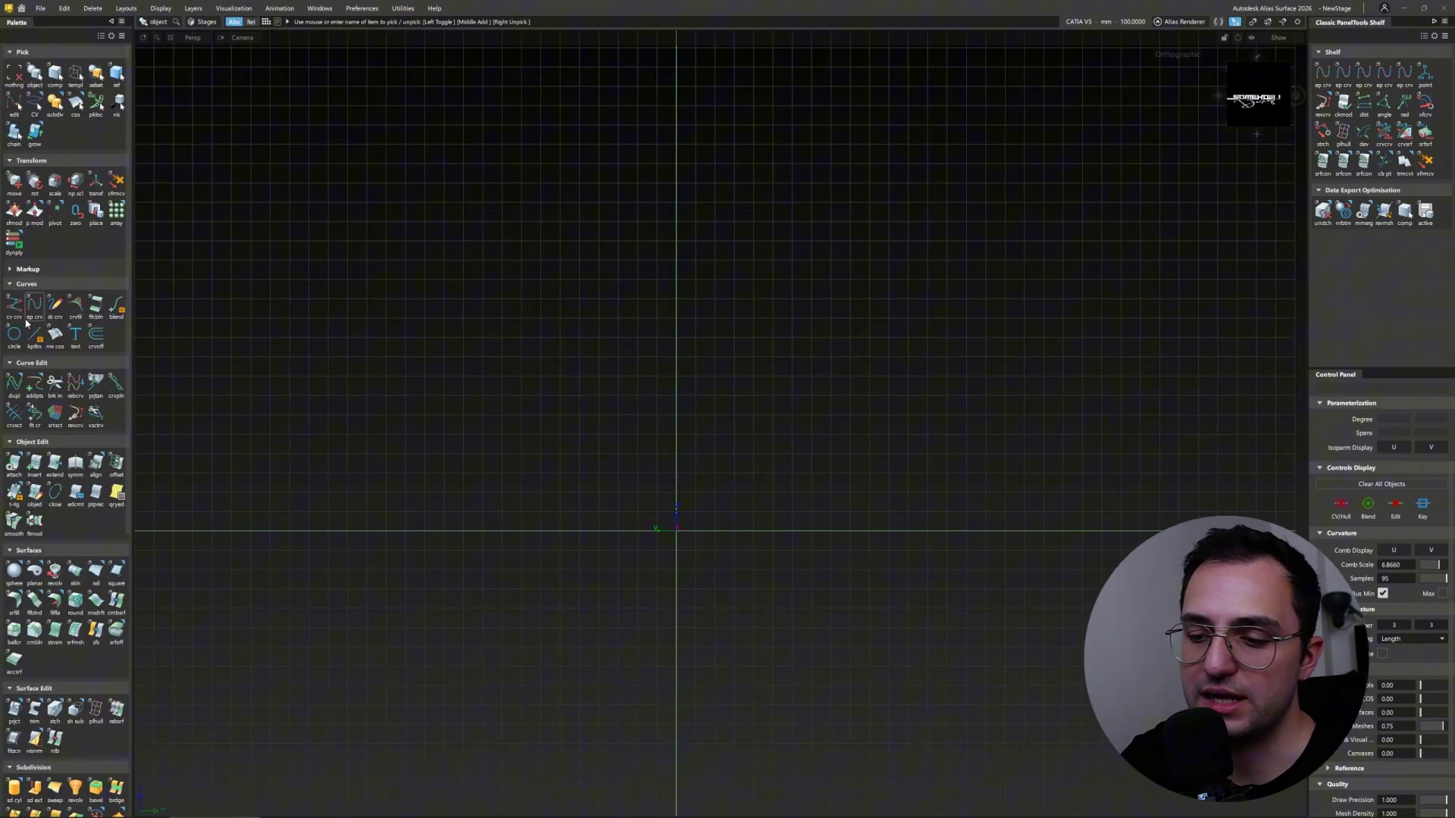
pyautogui.click(34, 334)
pyautogui.click(807, 586)
pyautogui.moveTo(677, 531); pyautogui.dragTo(826, 298)
pyautogui.click(362, 9)
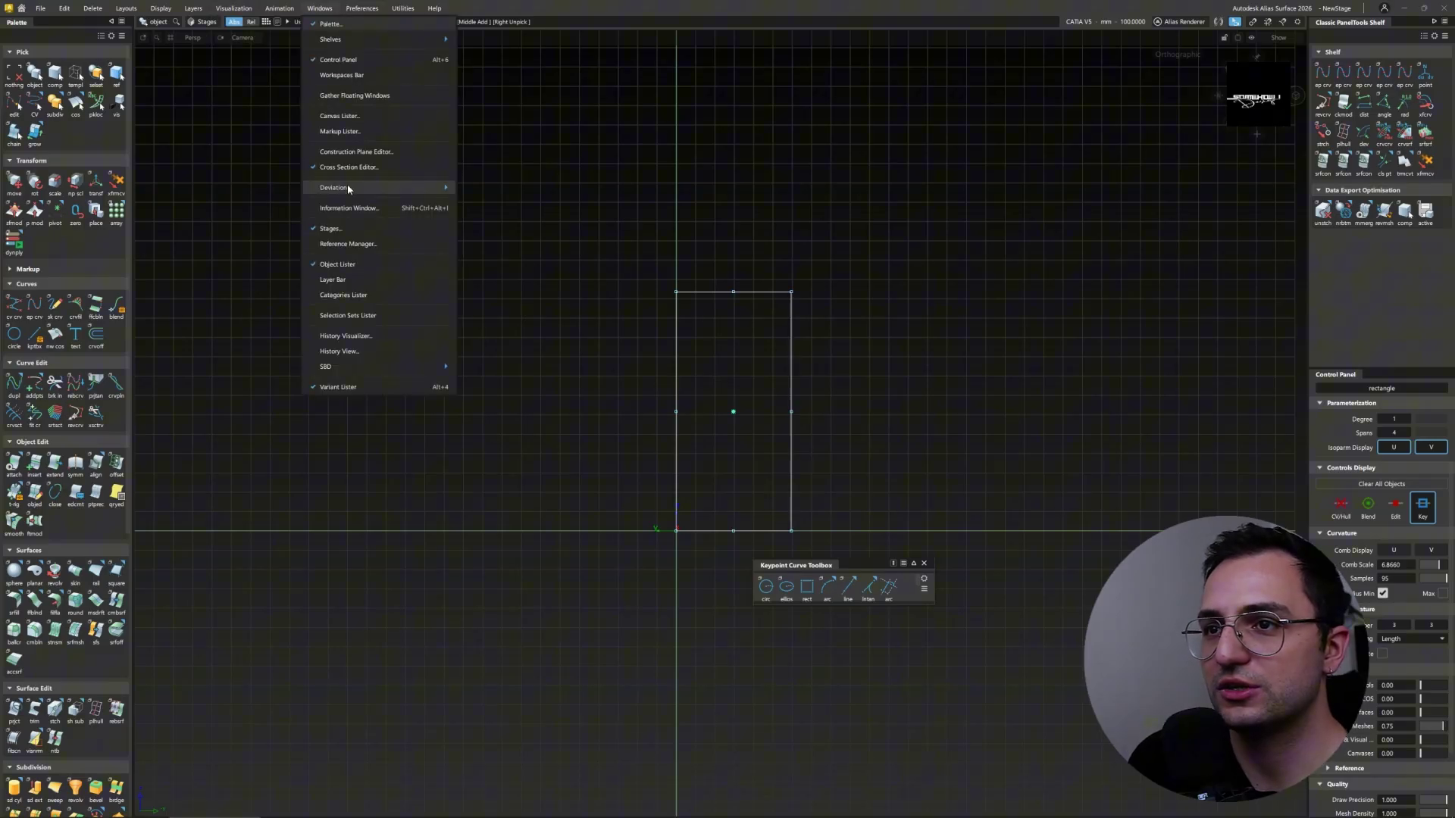
# Step: Set the rectangle's width to 150 in the Information Window
pyautogui.click(341, 207)
pyautogui.click(788, 259)
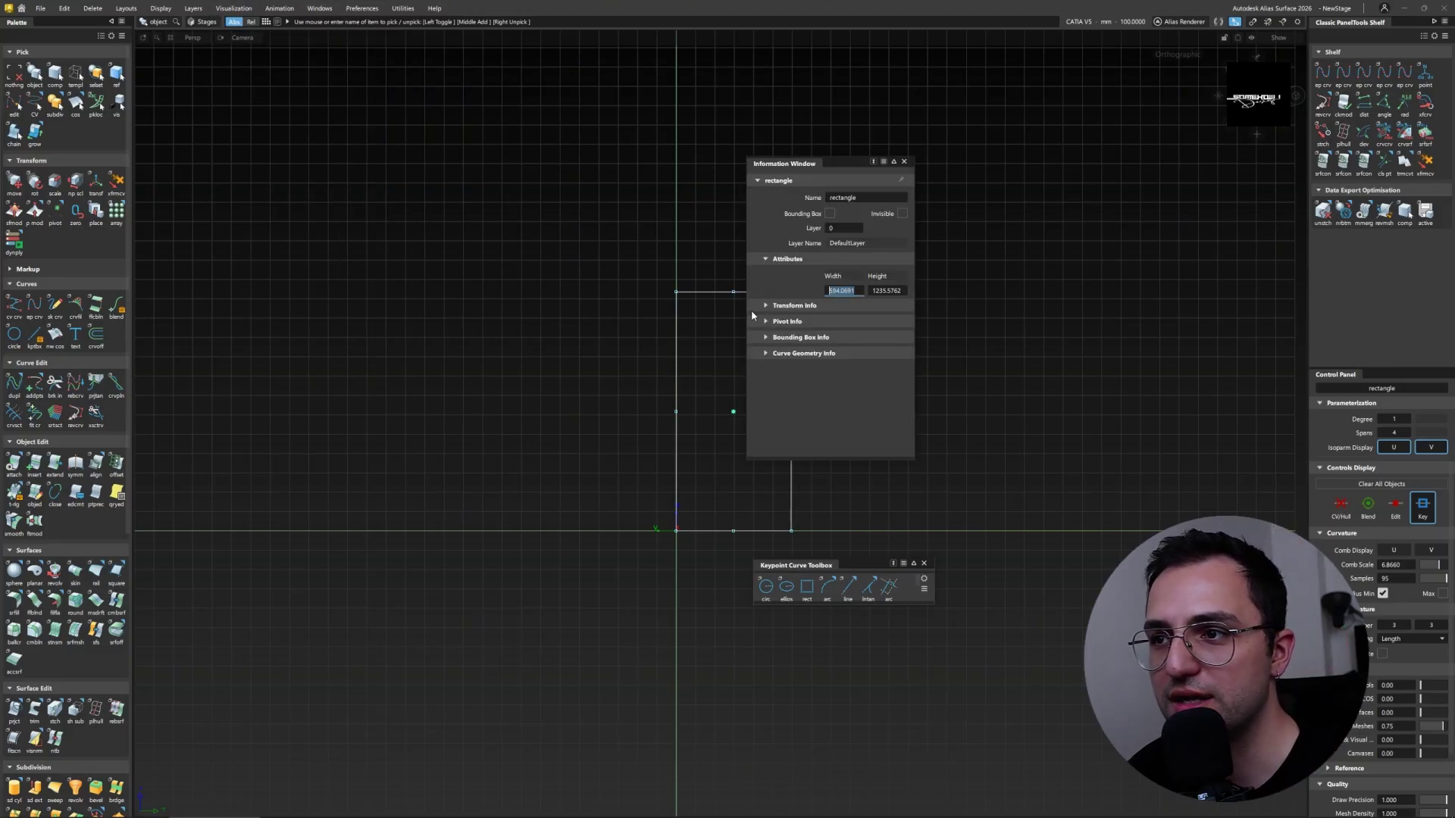
pyautogui.write('150')
pyautogui.press('Return')
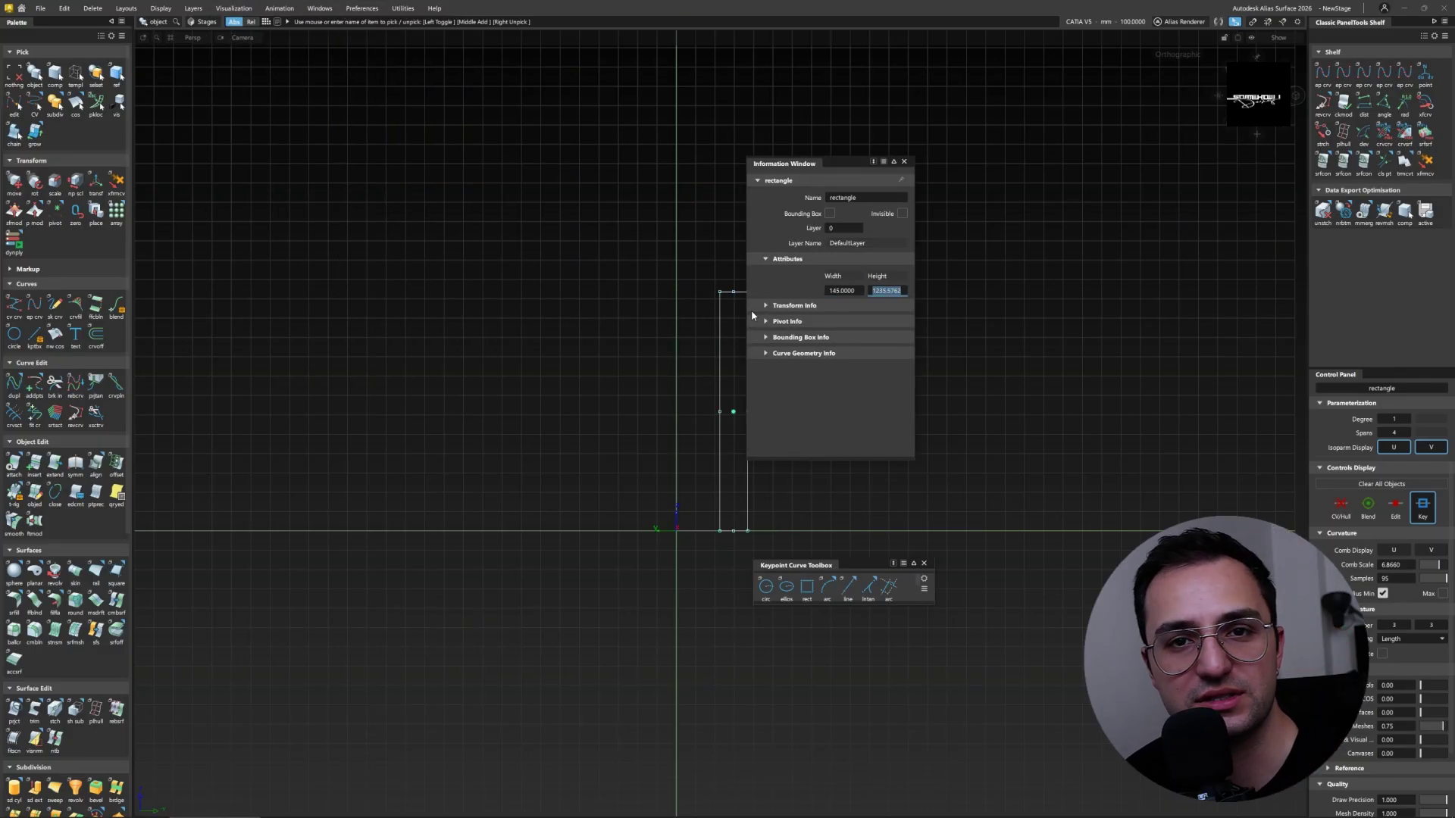
pyautogui.write('145.0000')
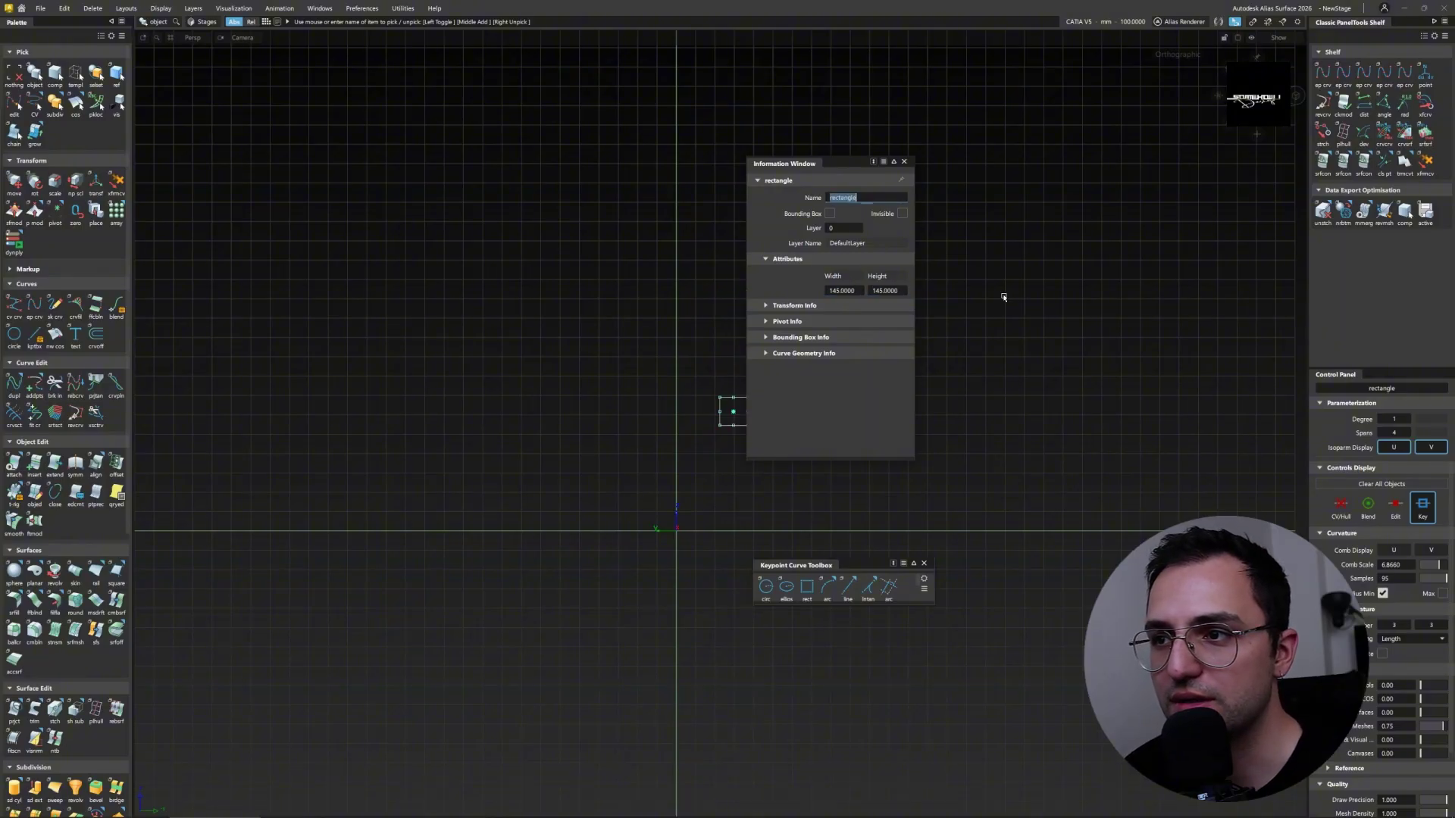
pyautogui.click(903, 162)
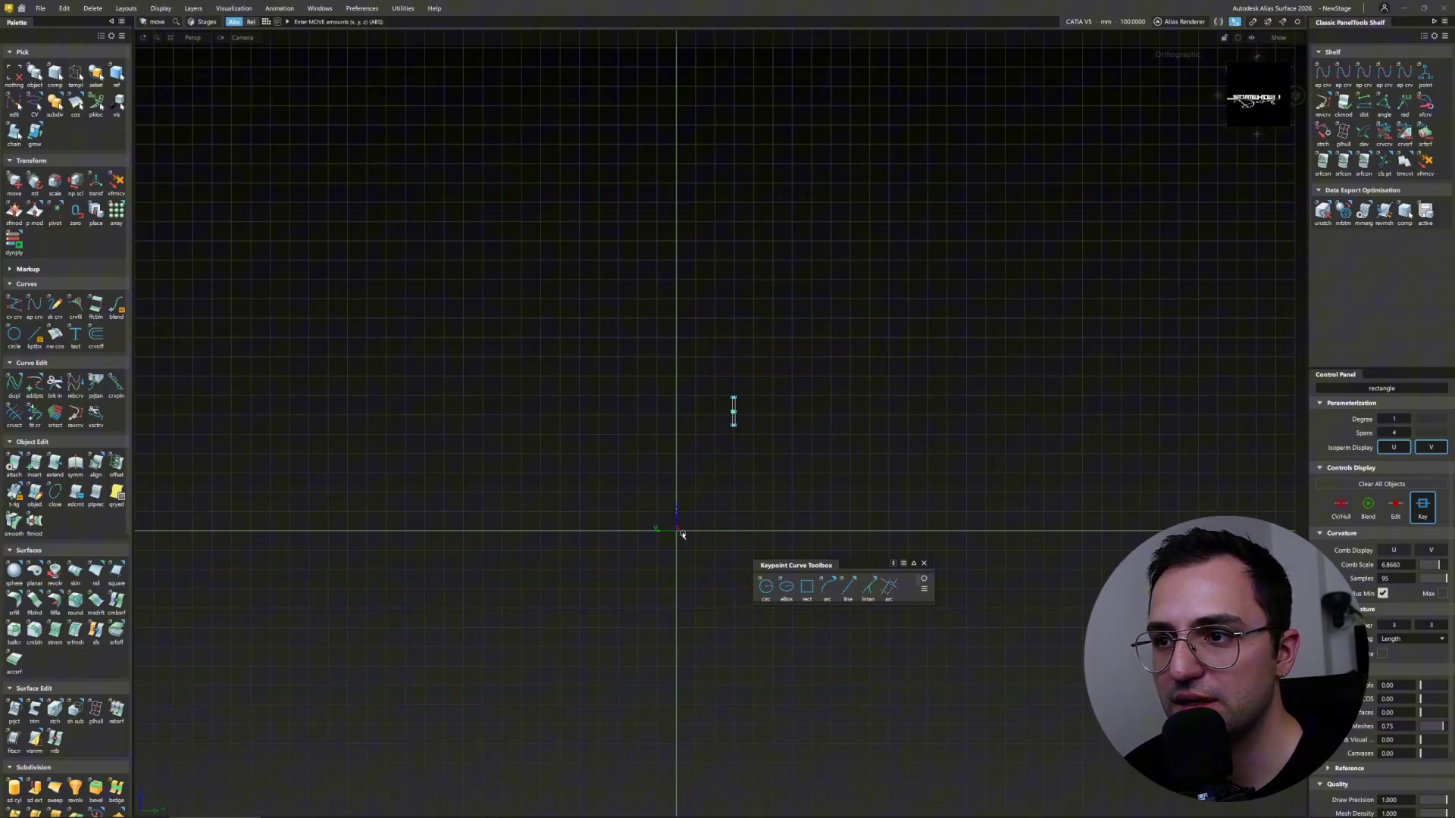
# Step: Move the rectangle's pivot to its base and rotate it to lie flat
pyautogui.press('f')
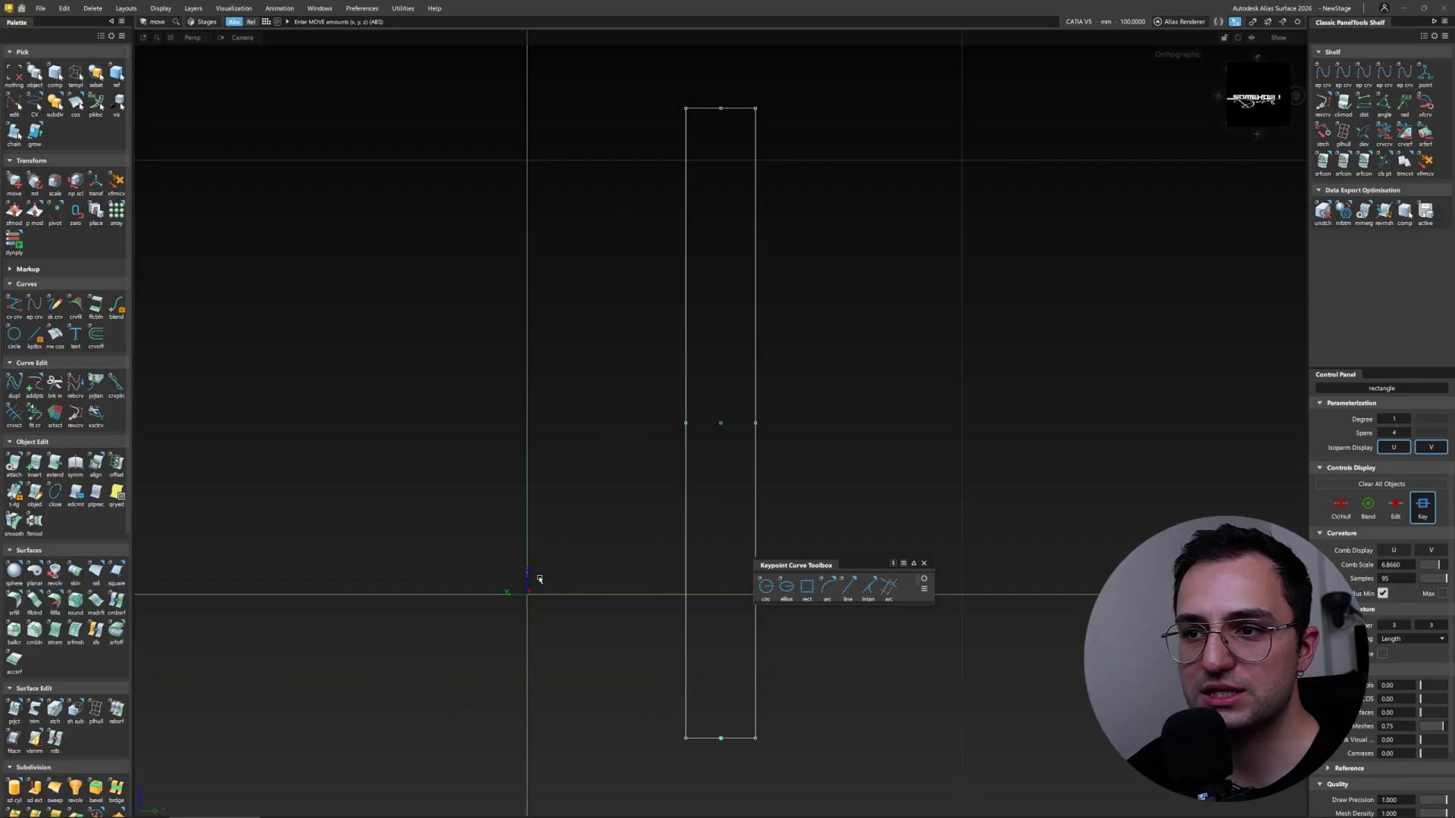
pyautogui.moveTo(539, 580); pyautogui.dragTo(536, 578)
pyautogui.keyDown('alt'); pyautogui.keyDown('shift'); pyautogui.moveTo(612, 548); pyautogui.dragTo(919, 334); pyautogui.keyUp('shift'); pyautogui.keyUp('alt')
pyautogui.write(',0')
pyautogui.press('Return')
# Step: Select the rectangle and set its height to 16 in the Information Window
pyautogui.moveTo(811, 566); pyautogui.dragTo(1006, 660)
pyautogui.keyDown('alt'); pyautogui.keyDown('shift'); pyautogui.moveTo(650, 587); pyautogui.dragTo(808, 470, button='right'); pyautogui.keyUp('shift'); pyautogui.keyUp('alt')
pyautogui.click(807, 470)
pyautogui.click(320, 8)
pyautogui.click(349, 208)
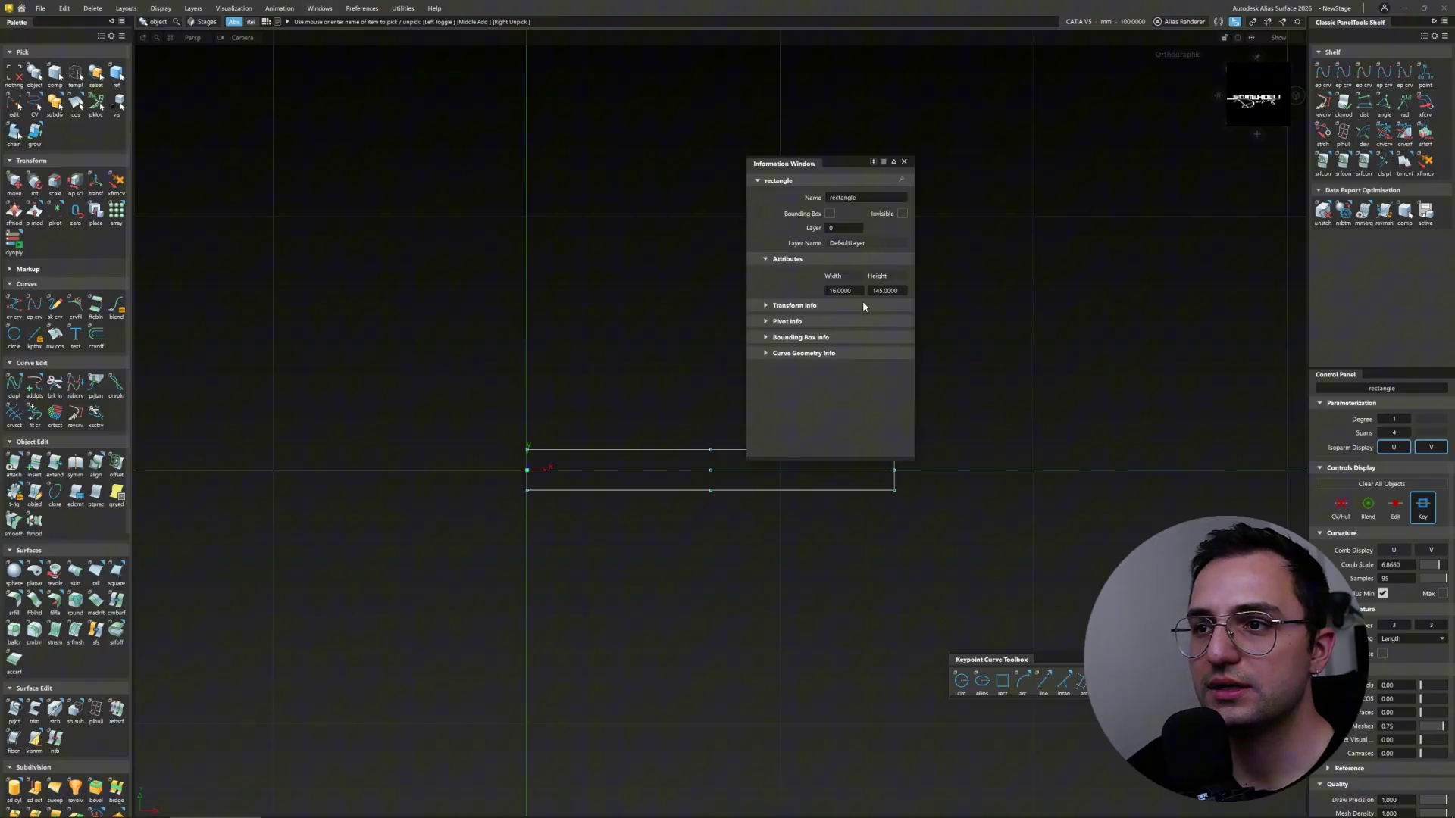
pyautogui.write('16')
pyautogui.press('Return')
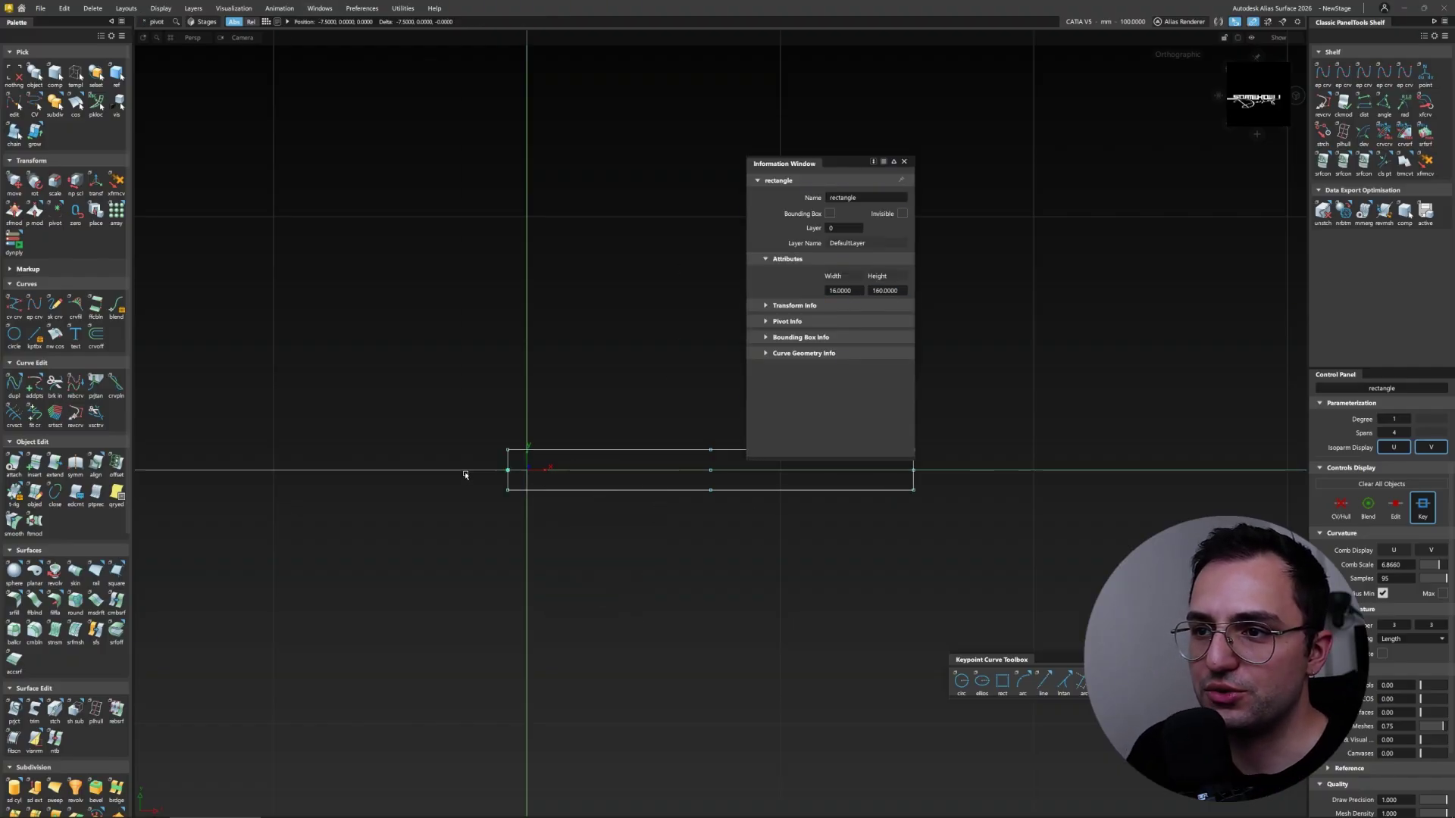
pyautogui.keyDown('alt'); pyautogui.keyDown('shift'); pyautogui.moveTo(601, 488); pyautogui.dragTo(557, 516, button='middle'); pyautogui.keyUp('shift'); pyautogui.keyUp('alt')
# Step: Draw a vertical guide line near the origin, extend it downward and move it right
pyautogui.keyDown('alt'); pyautogui.keyDown('shift'); pyautogui.moveTo(559, 571); pyautogui.dragTo(654, 484, button='right'); pyautogui.keyUp('shift'); pyautogui.keyUp('alt')
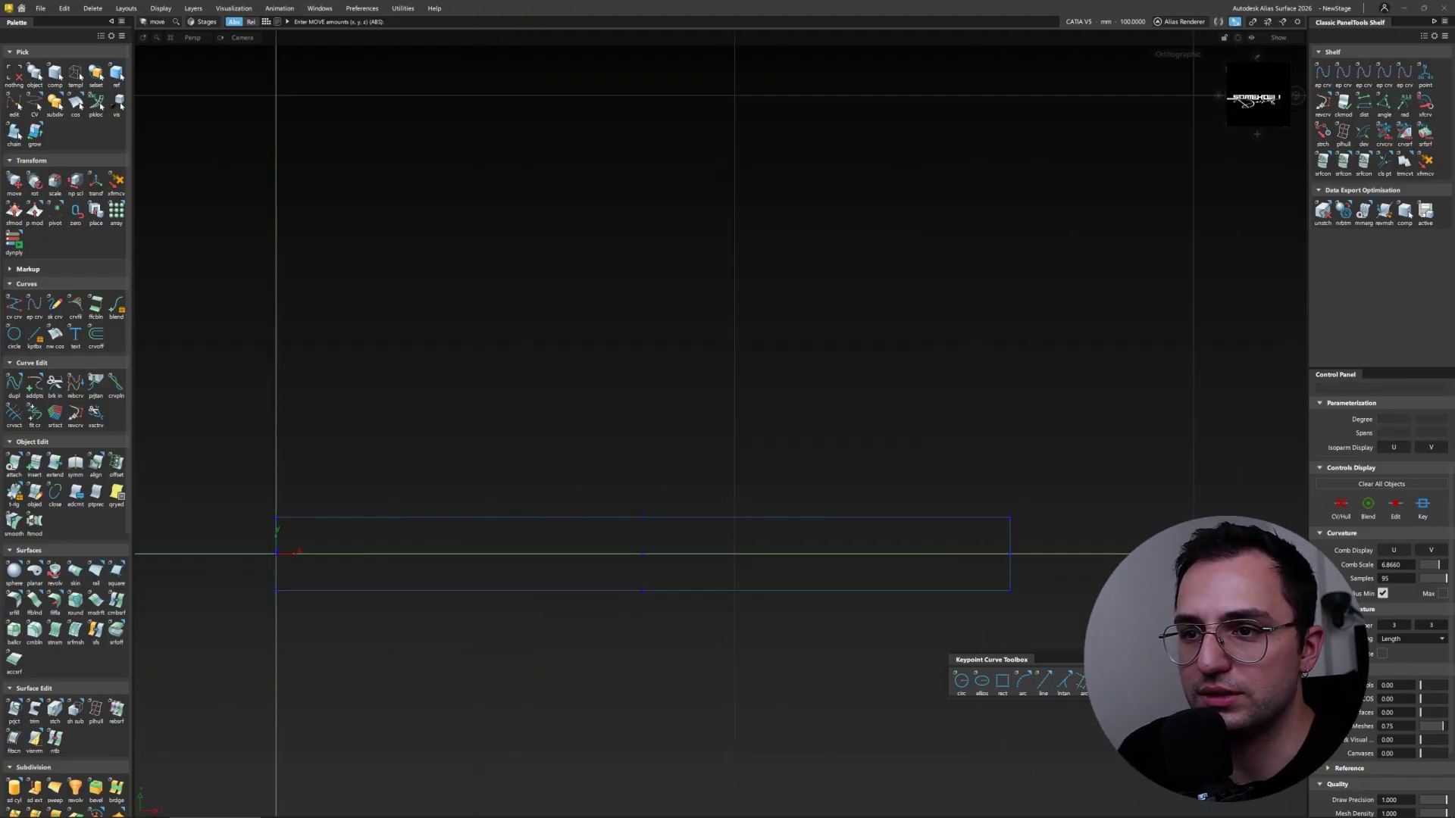
pyautogui.click(35, 72)
pyautogui.click(467, 590)
pyautogui.click(469, 677)
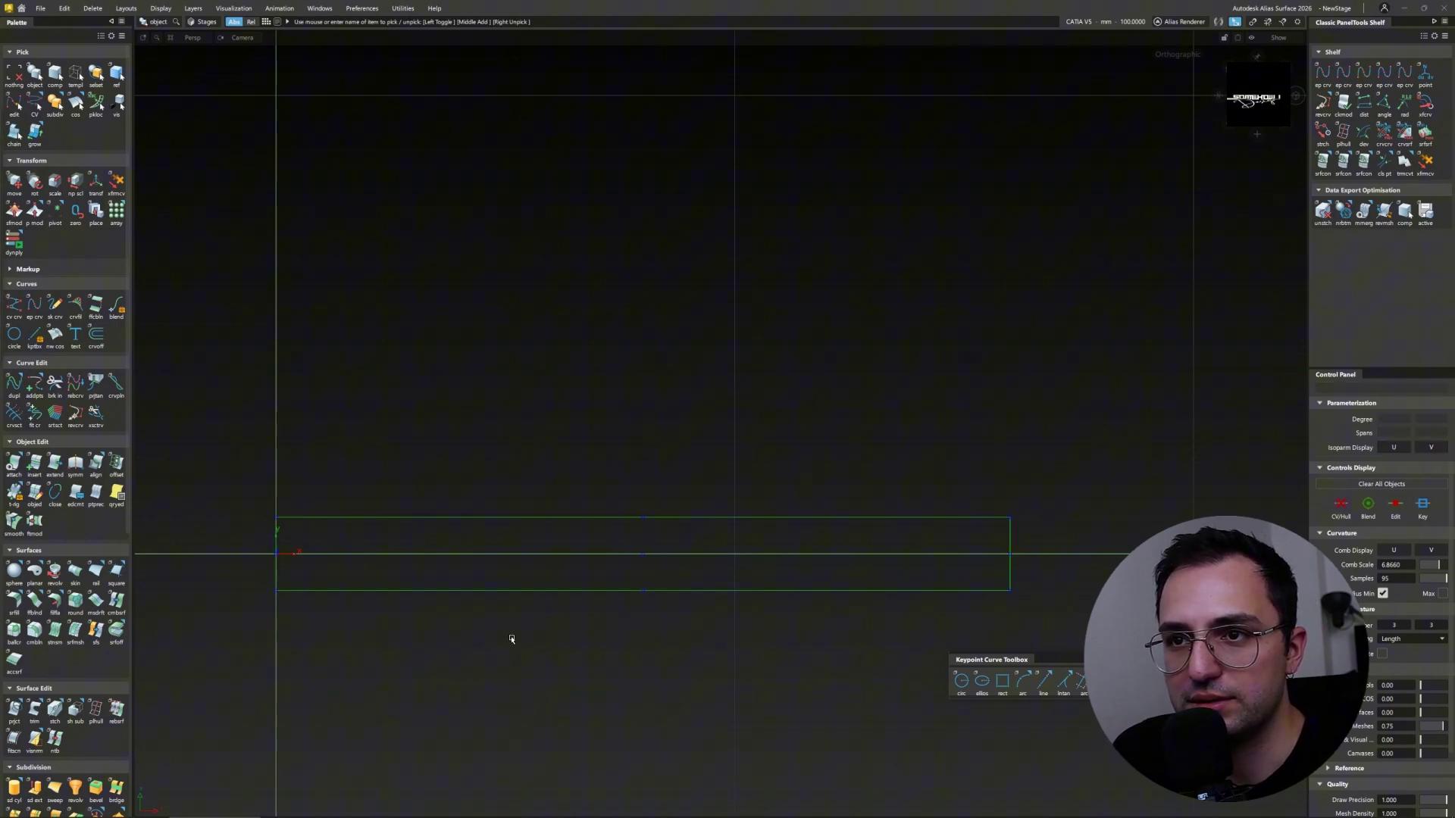
pyautogui.keyDown('alt'); pyautogui.keyDown('shift'); pyautogui.moveTo(516, 631); pyautogui.dragTo(719, 568, button='right'); pyautogui.keyUp('shift'); pyautogui.keyUp('alt')
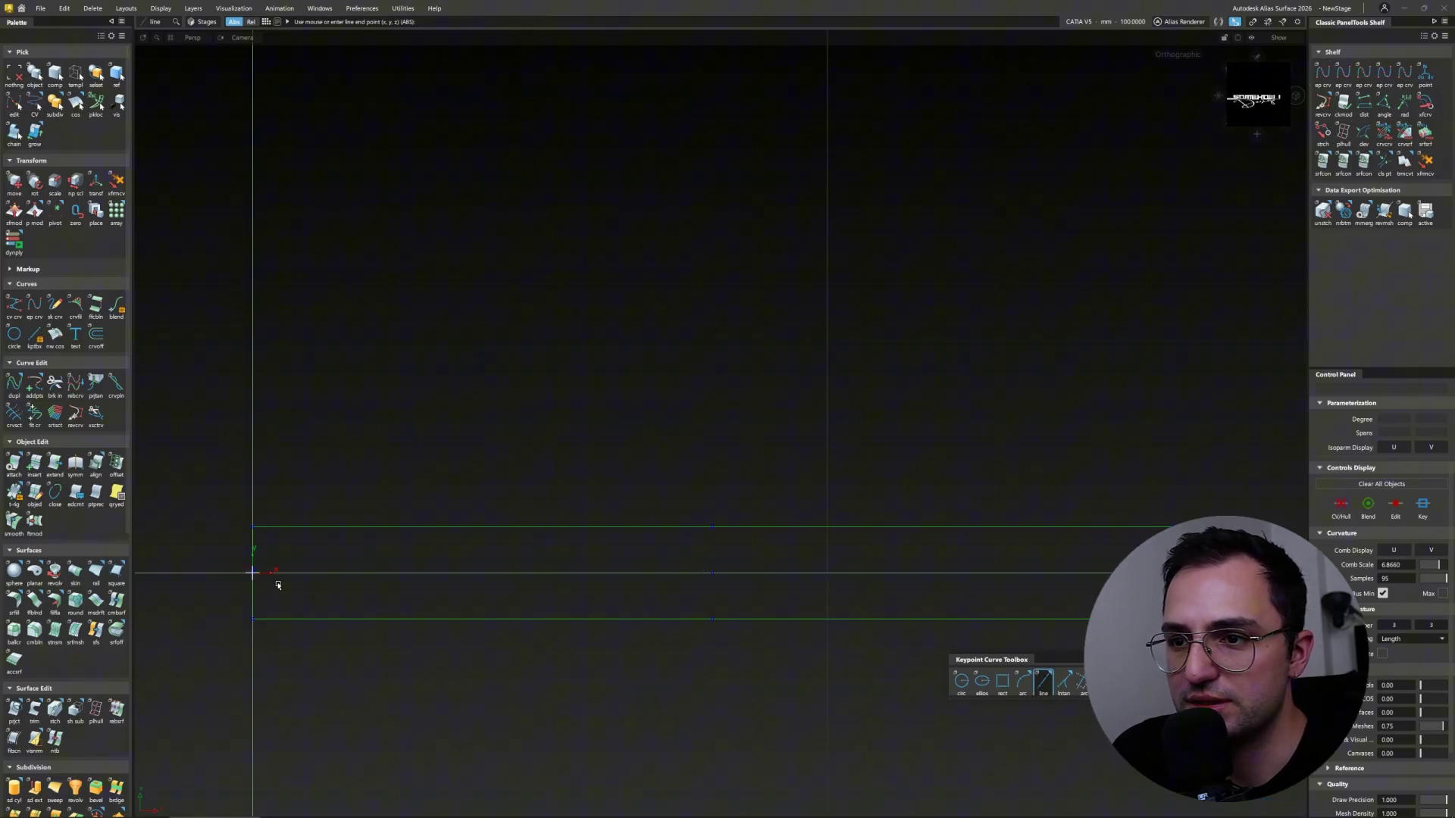
pyautogui.moveTo(322, 570); pyautogui.dragTo(411, 570)
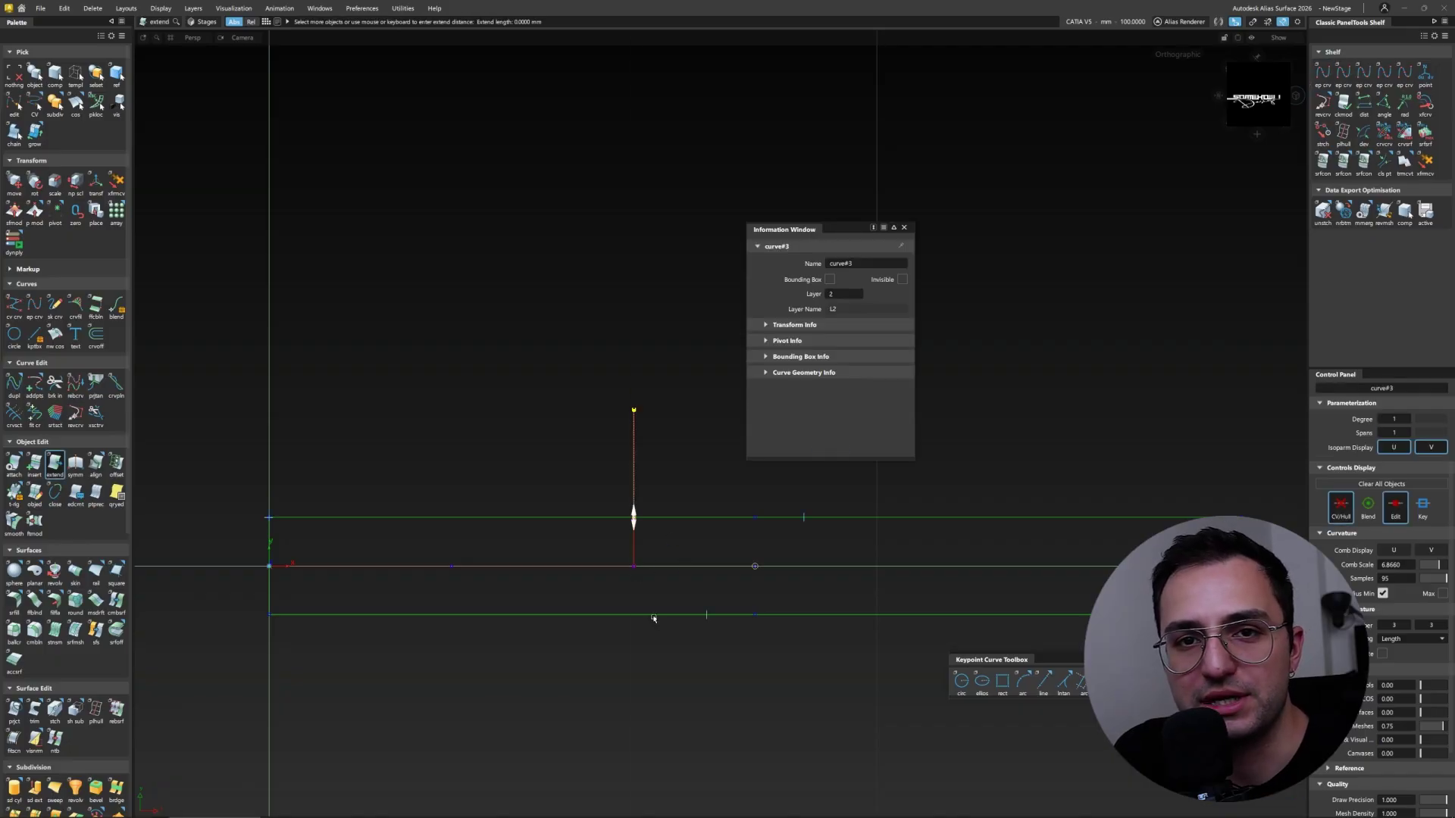
pyautogui.moveTo(653, 618); pyautogui.dragTo(635, 648)
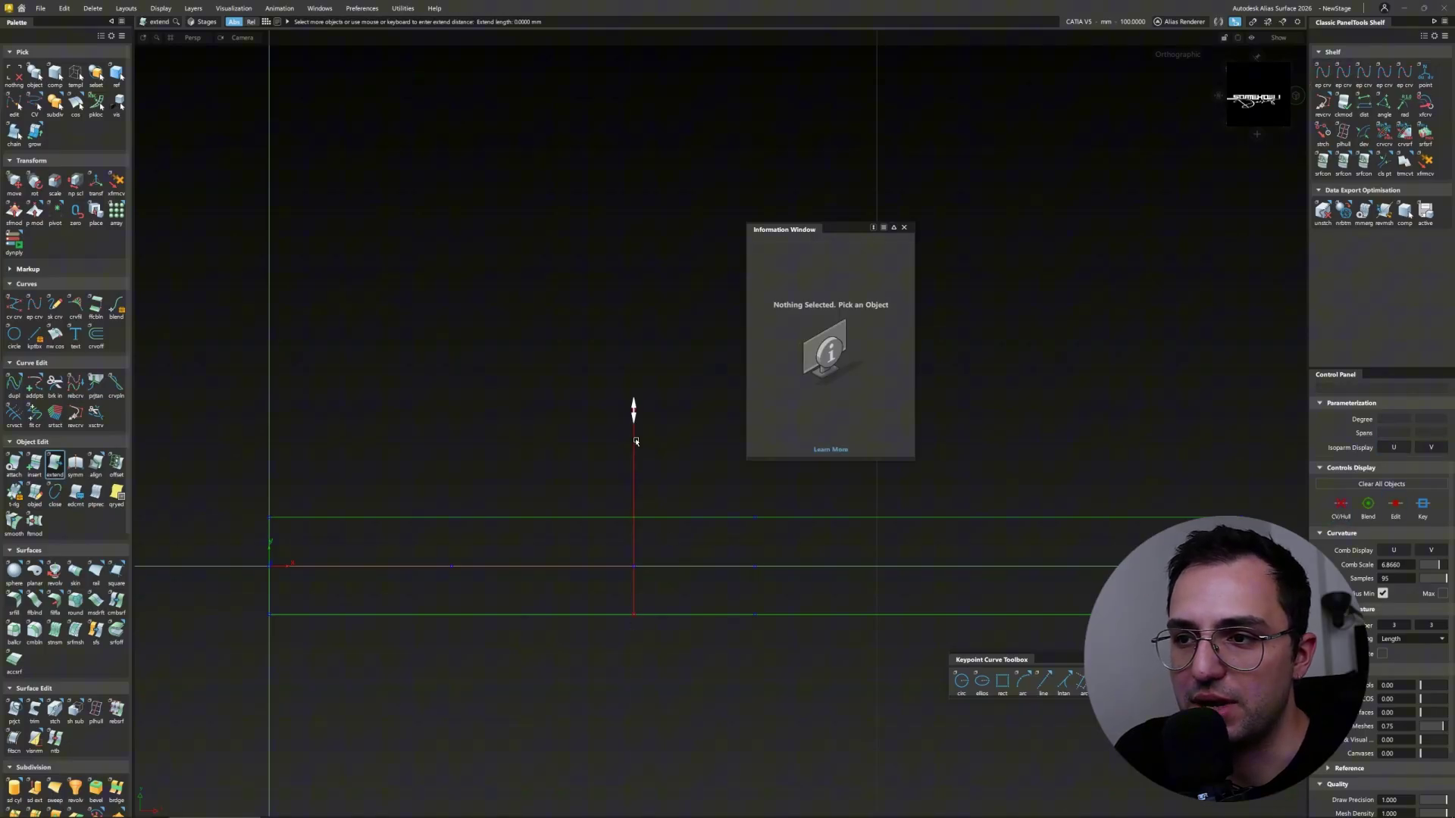
pyautogui.scroll(-1, 636, 545)
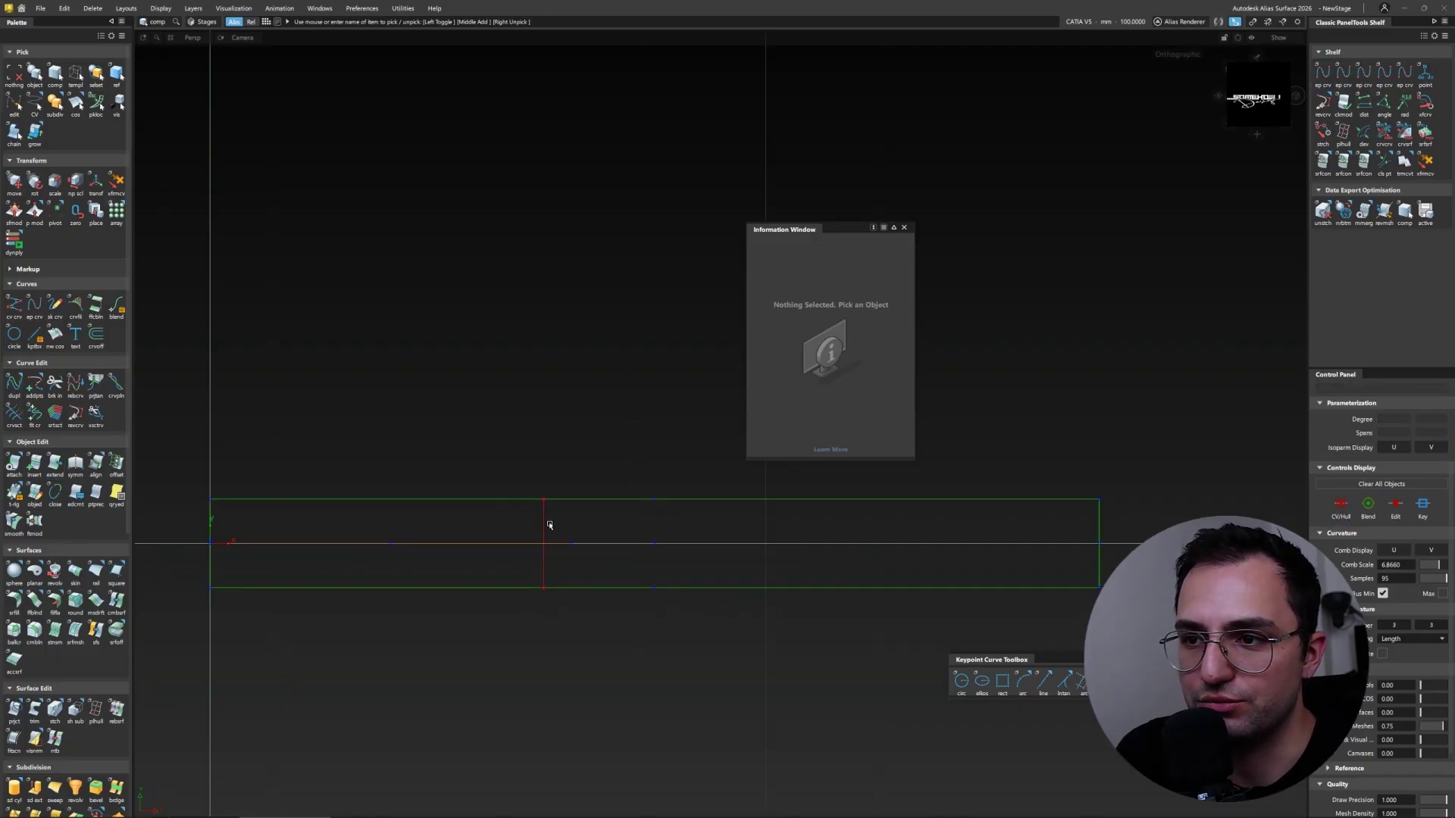
pyautogui.press('m')
pyautogui.moveTo(591, 510); pyautogui.dragTo(634, 520)
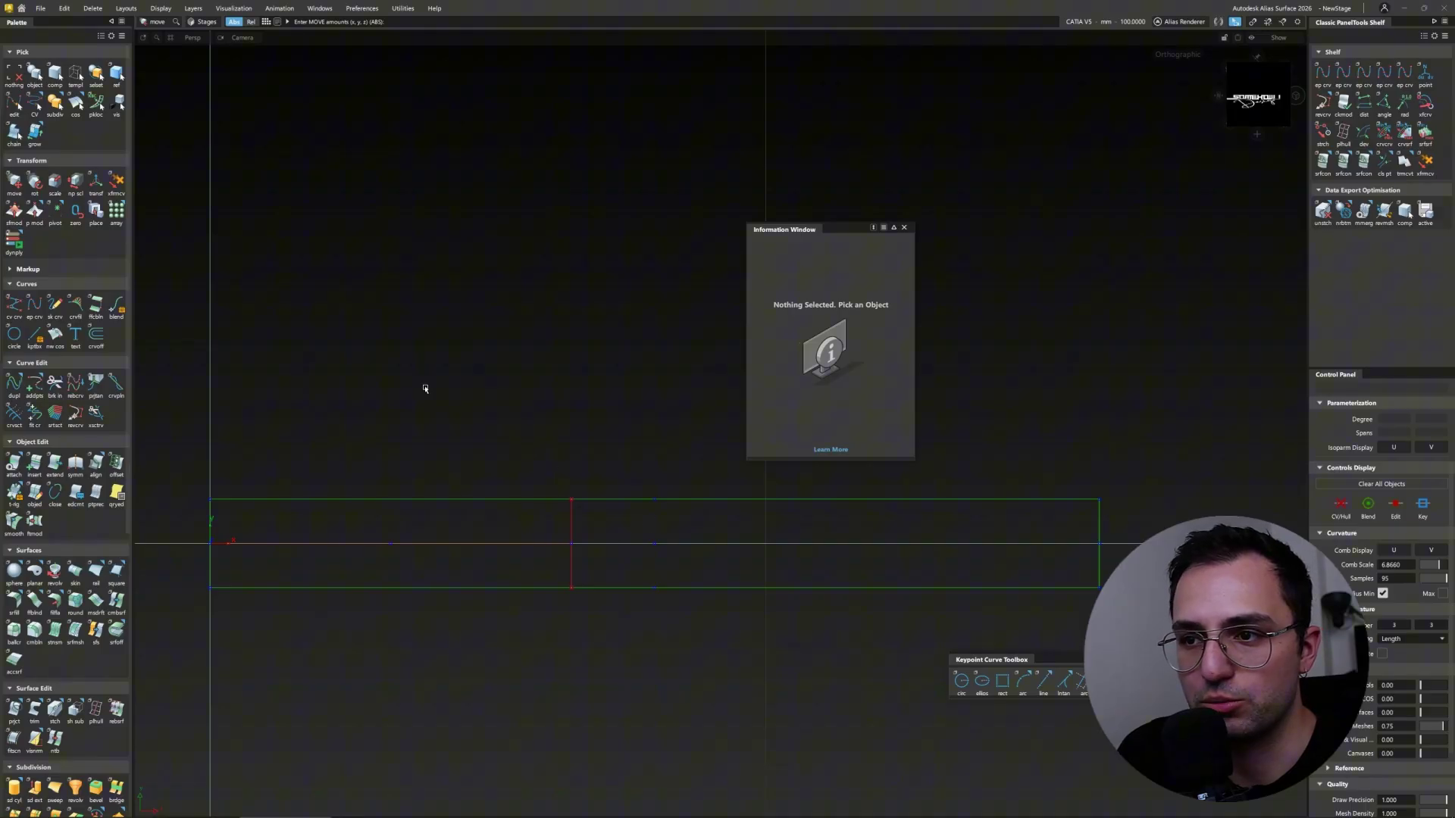
# Step: Draw a straight guide line from the red curve and duplicate it
pyautogui.click(1043, 681)
pyautogui.moveTo(572, 525); pyautogui.dragTo(713, 538)
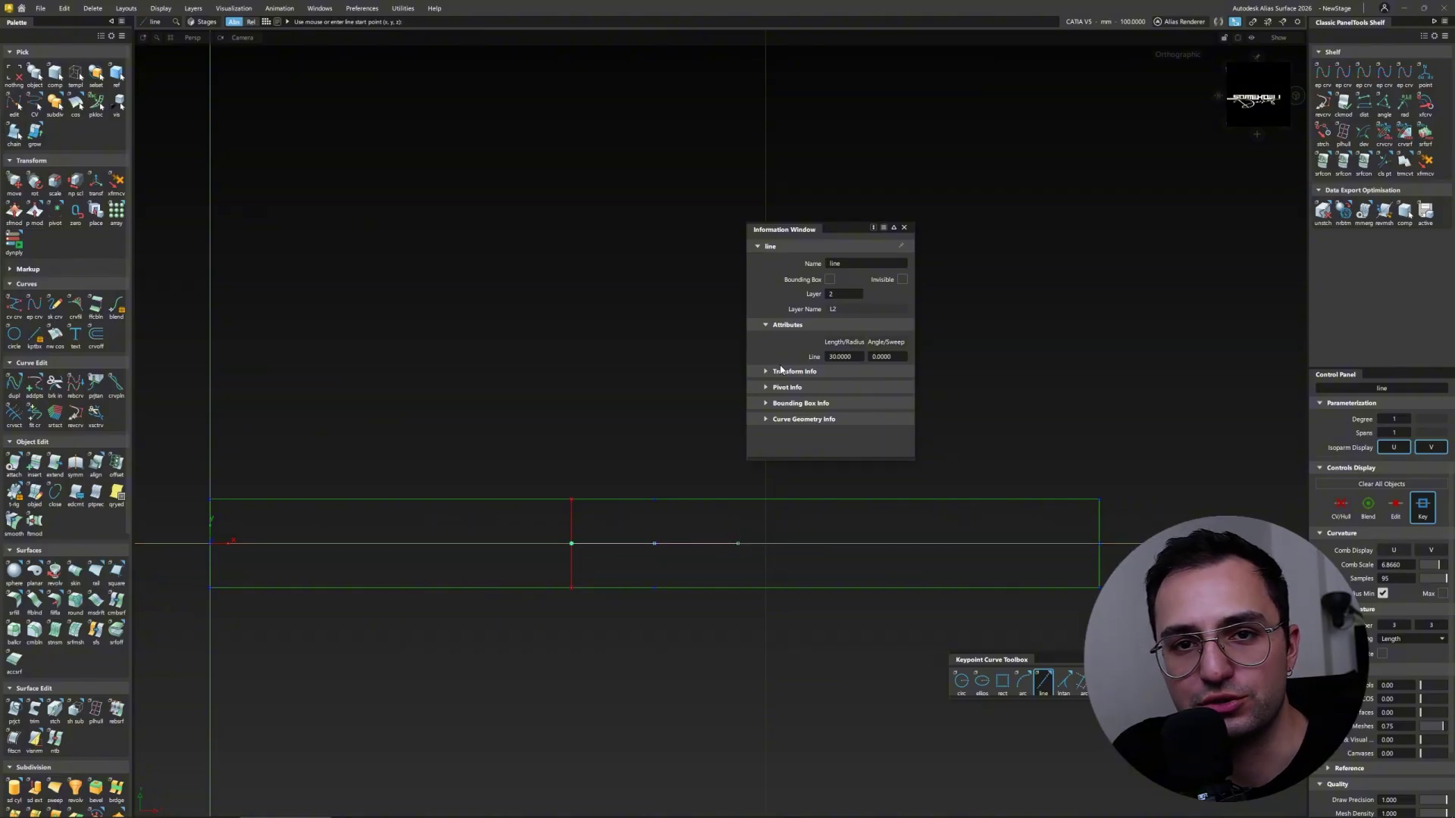
pyautogui.keyDown('ctrl'); pyautogui.keyDown('shift'); pyautogui.moveTo(656, 519); pyautogui.dragTo(667, 588); pyautogui.keyUp('shift'); pyautogui.keyUp('ctrl')
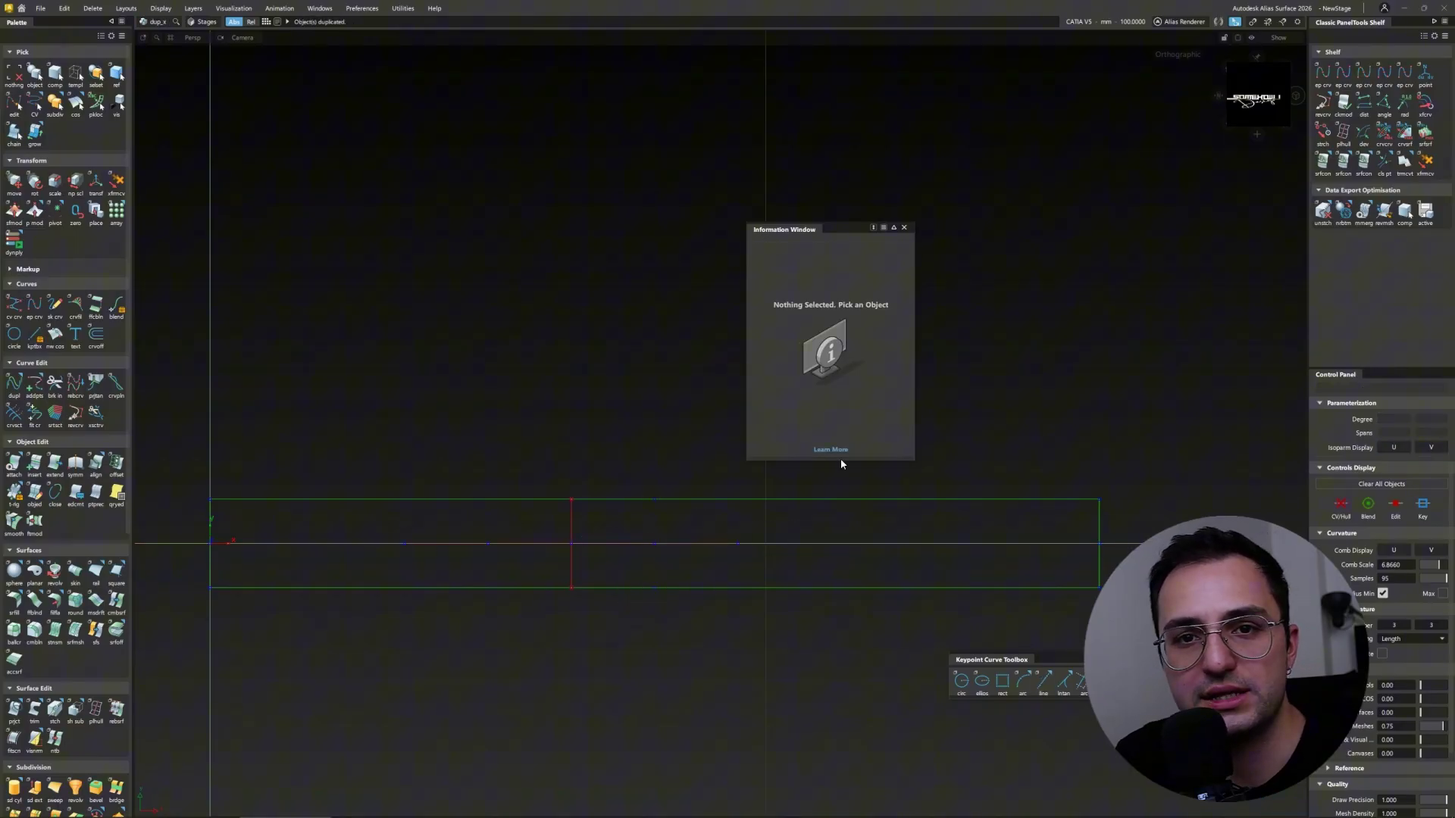
# Step: Delete the two extra vertical curves and start a diagonal edit-point curve across a section
pyautogui.click(1322, 73)
pyautogui.scroll(-3, 60, 333)
pyautogui.scroll(2, 46, 400)
pyautogui.click(403, 497)
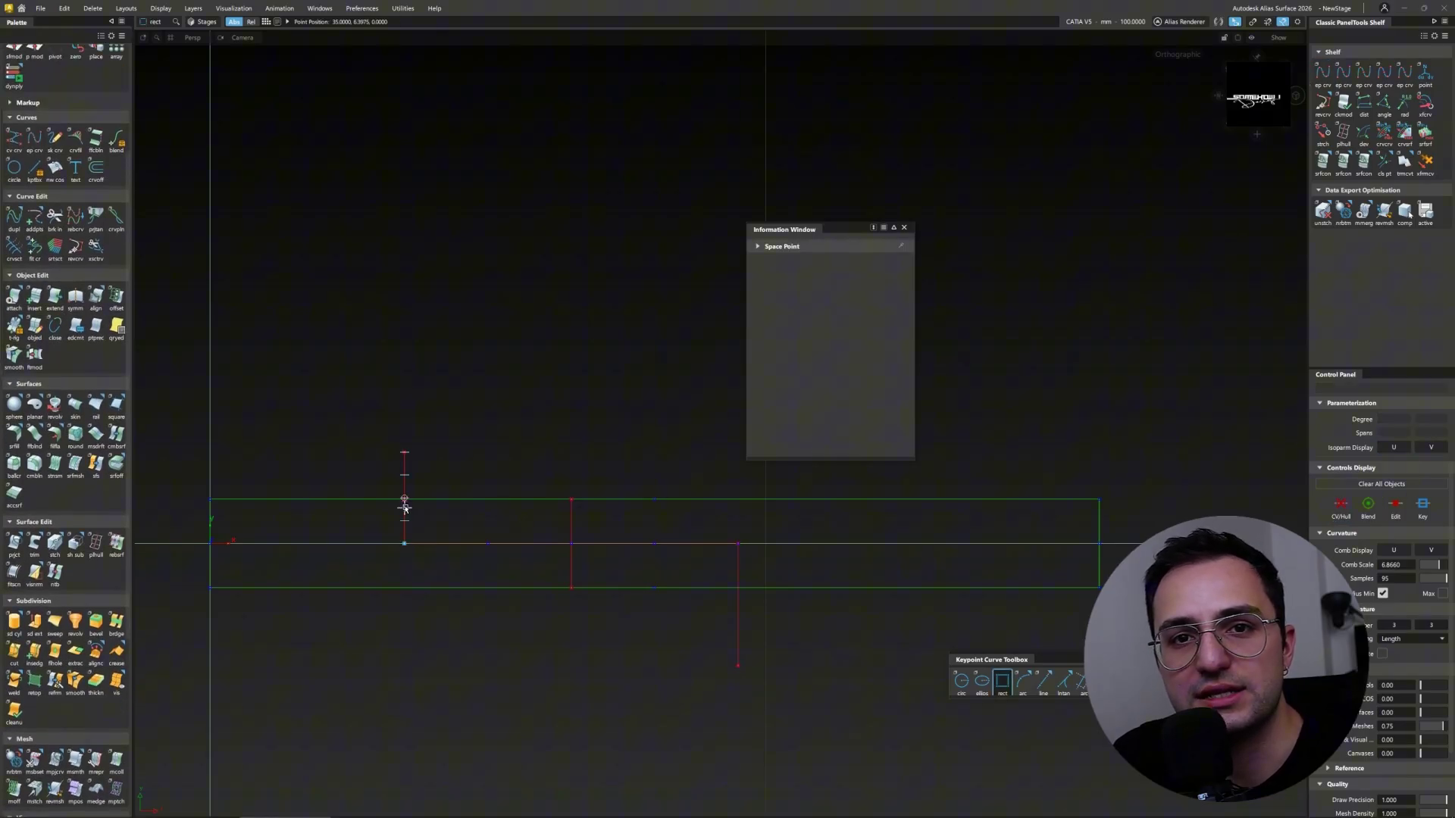
pyautogui.keyDown('shift'); pyautogui.click(739, 591); pyautogui.keyUp('shift')
pyautogui.press('Delete')
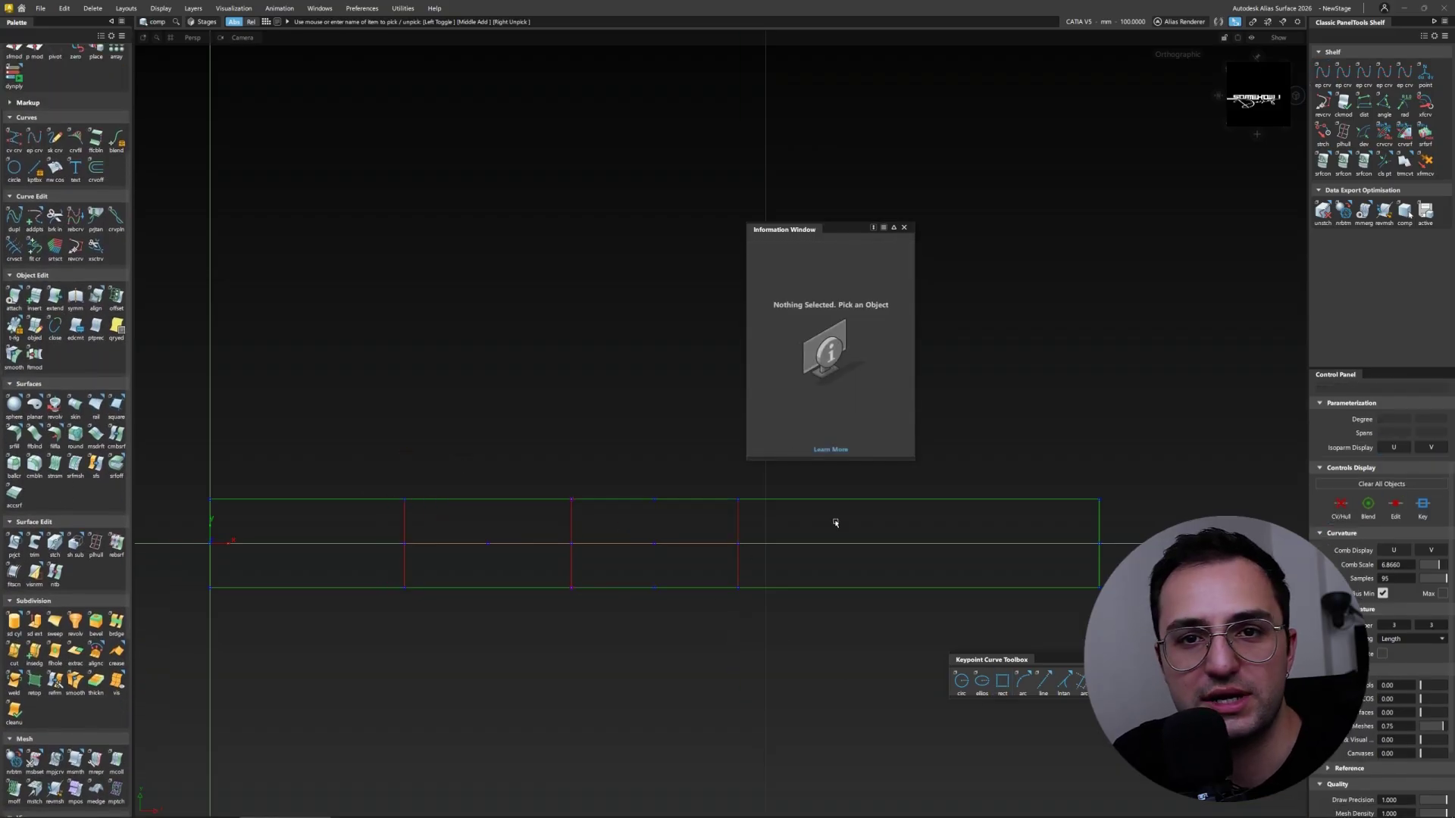
pyautogui.click(651, 521)
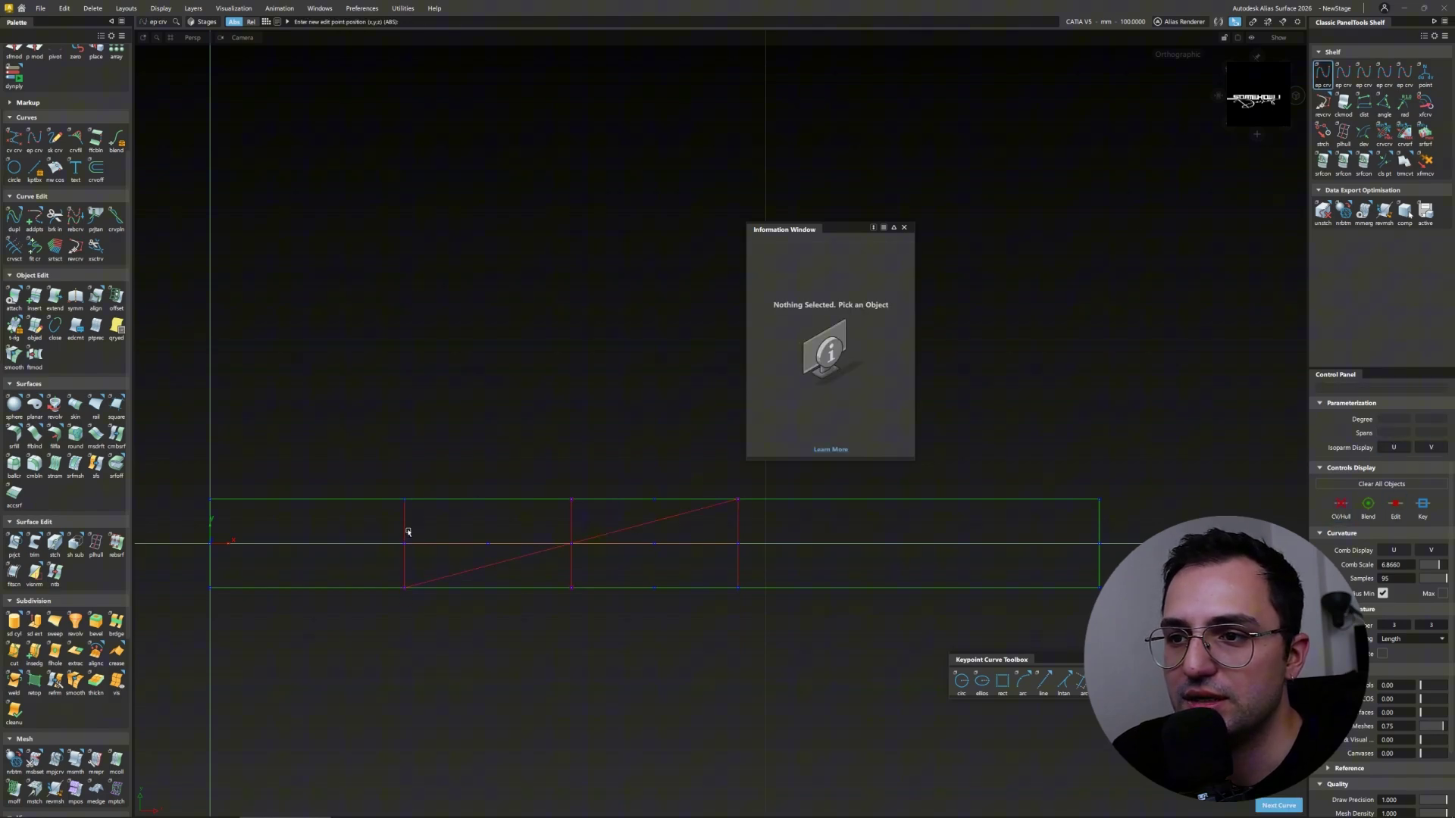
pyautogui.hotkey('ctrl', 'z')
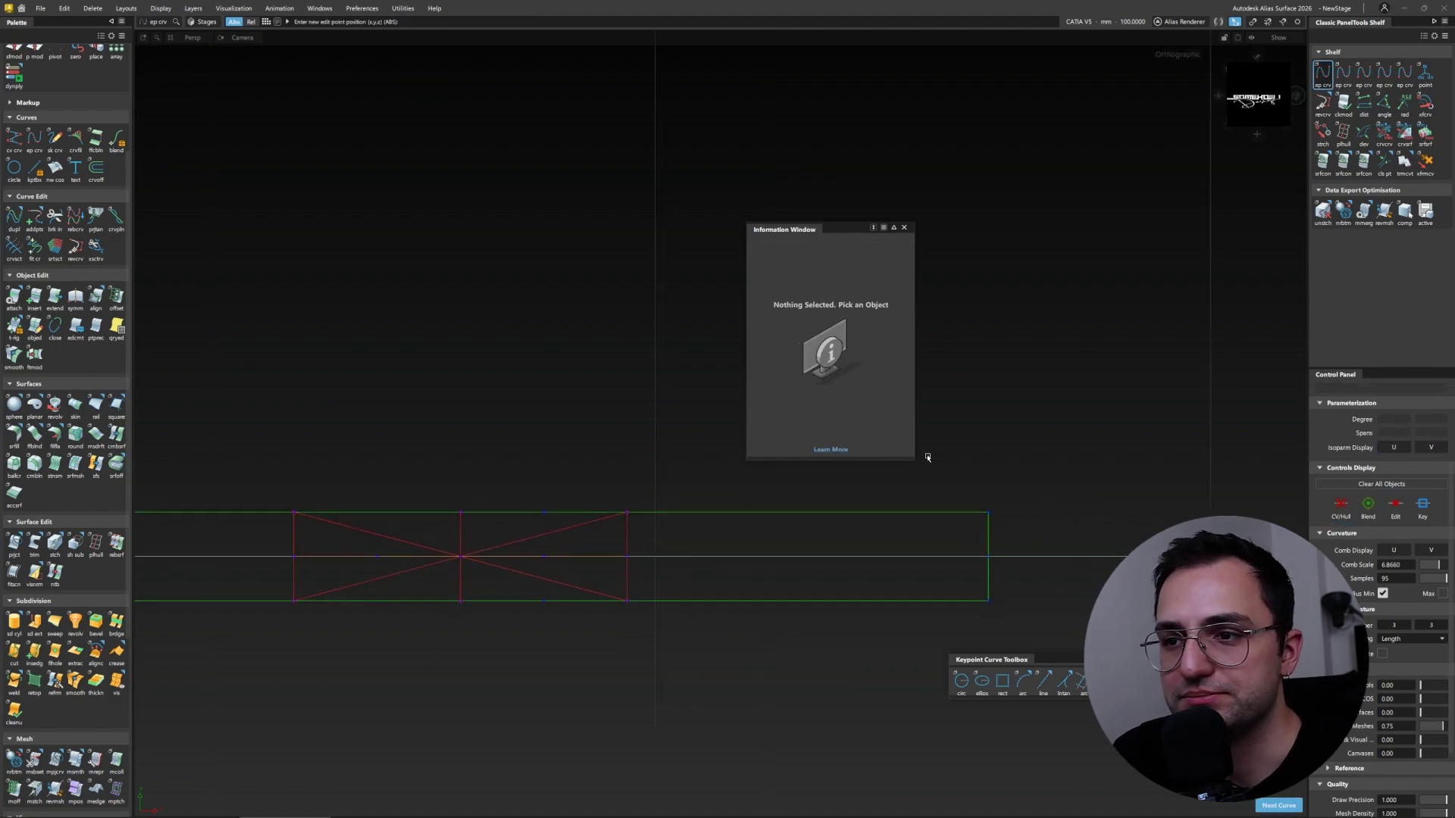
# Step: Draw a small rectangle at the right end and reposition it with curve snapping
pyautogui.moveTo(988, 559); pyautogui.dragTo(1043, 528)
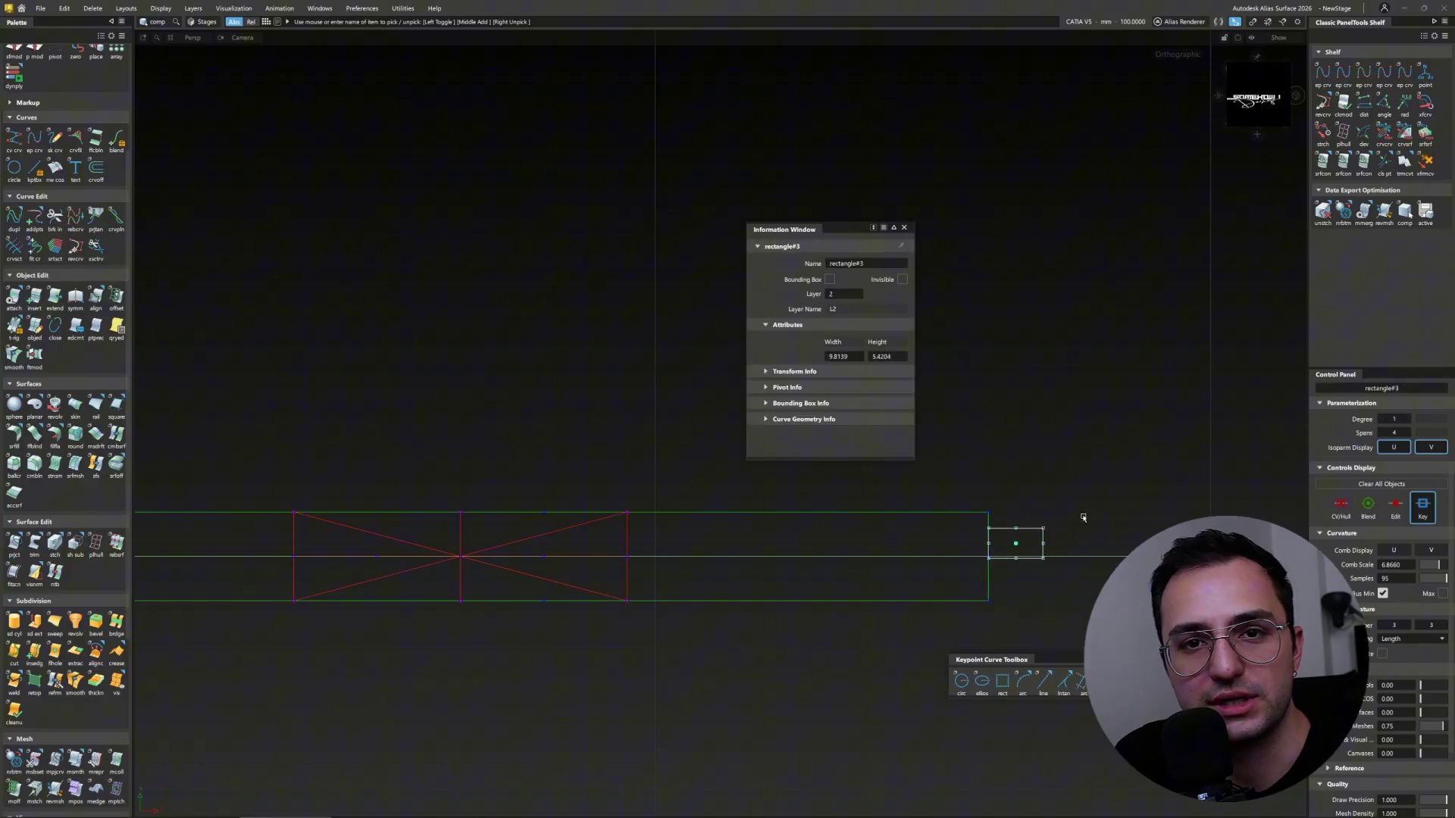
pyautogui.hotkey('ctrl', 'shift', 'n')
pyautogui.click(1297, 22)
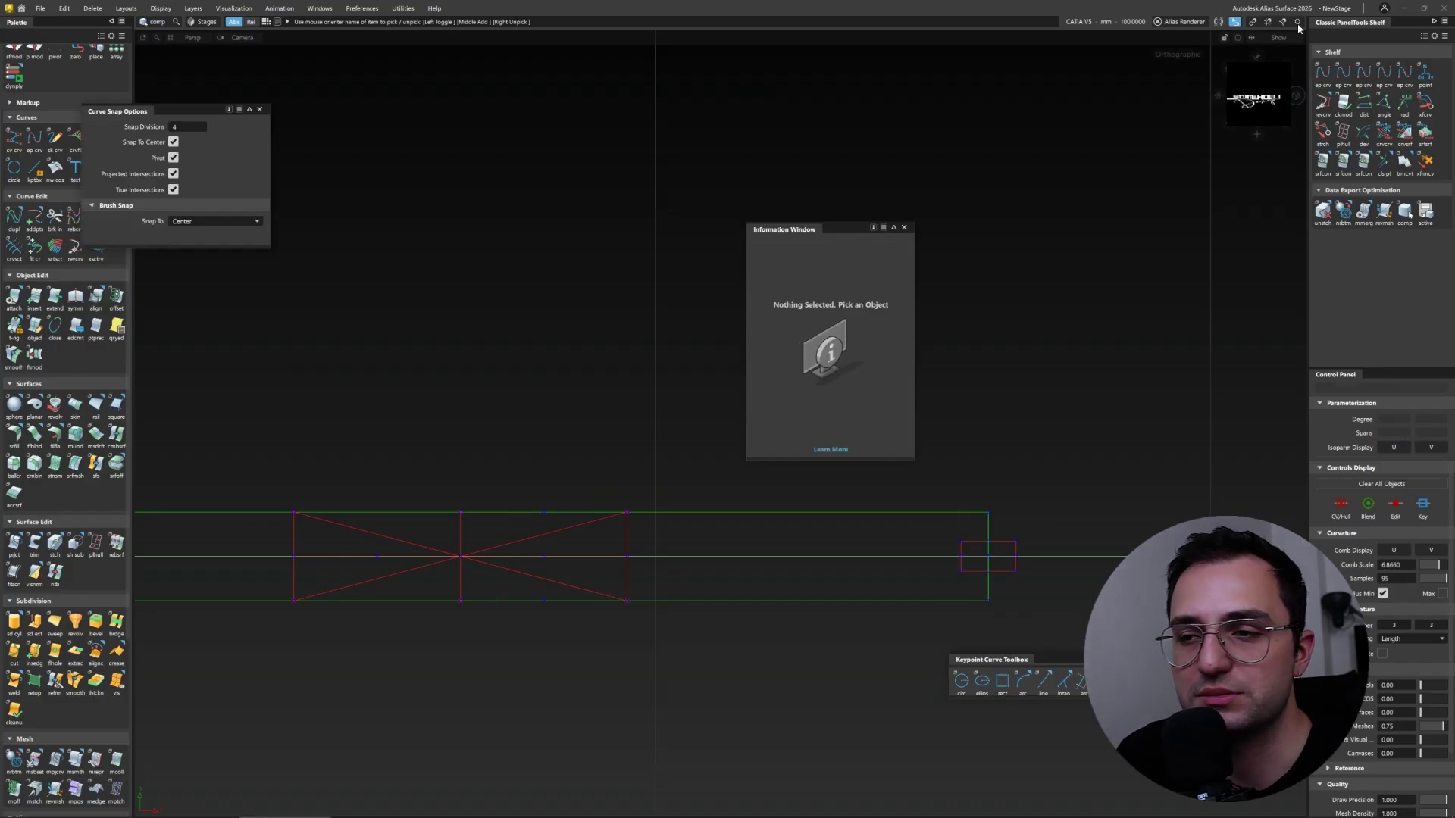
pyautogui.moveTo(988, 557); pyautogui.dragTo(1088, 485)
pyautogui.hotkey('ctrl', 'shift', 'n')
pyautogui.click(1016, 545)
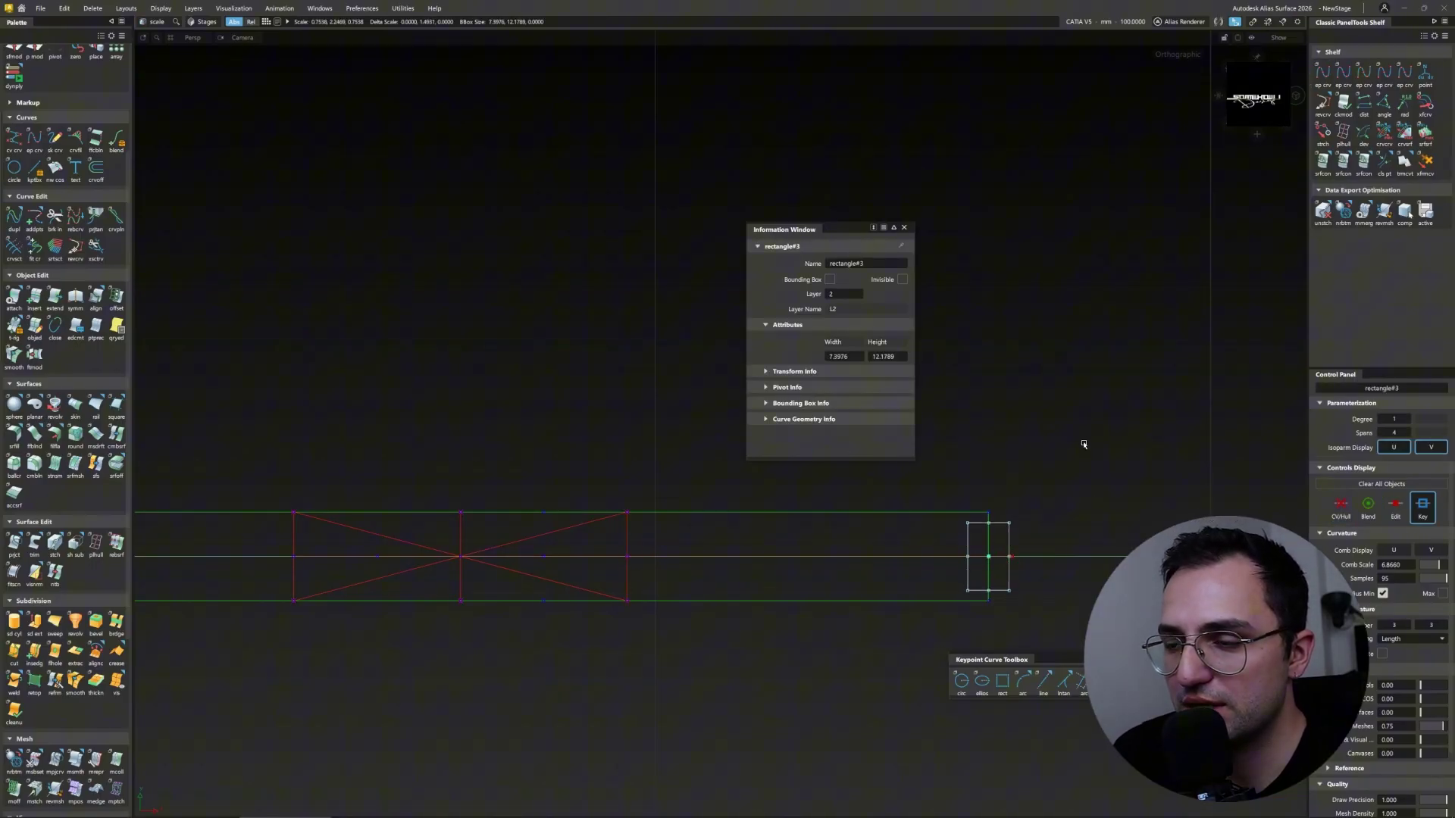
pyautogui.moveTo(900, 542); pyautogui.dragTo(626, 498)
# Step: Mirror a copy of the side curve with Duplicate Object and go to top view
pyautogui.hotkey('ctrl', 'd')
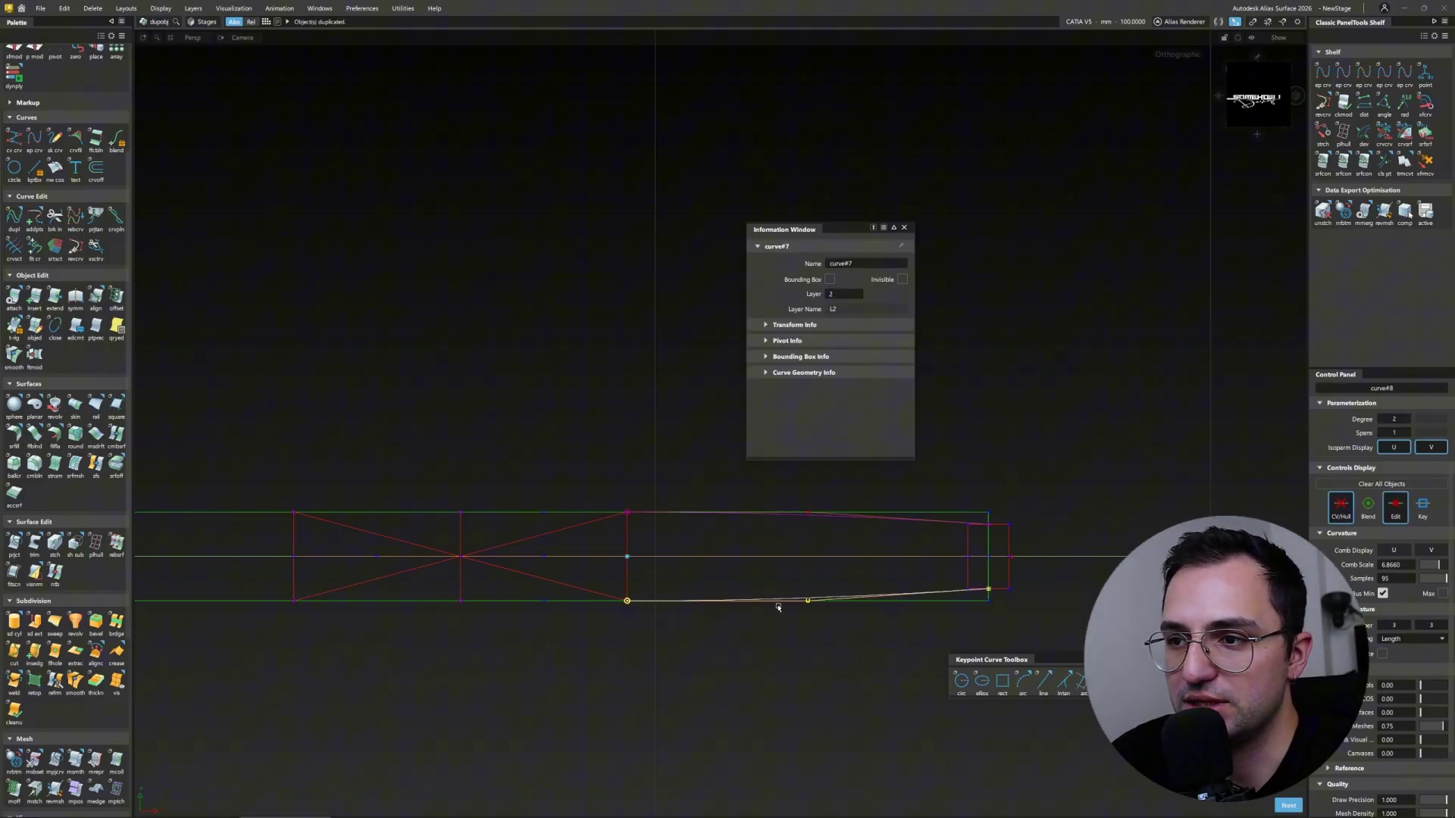
pyautogui.hotkey('ctrl', 'shift', 'n')
pyautogui.hotkey('alt', 'l')
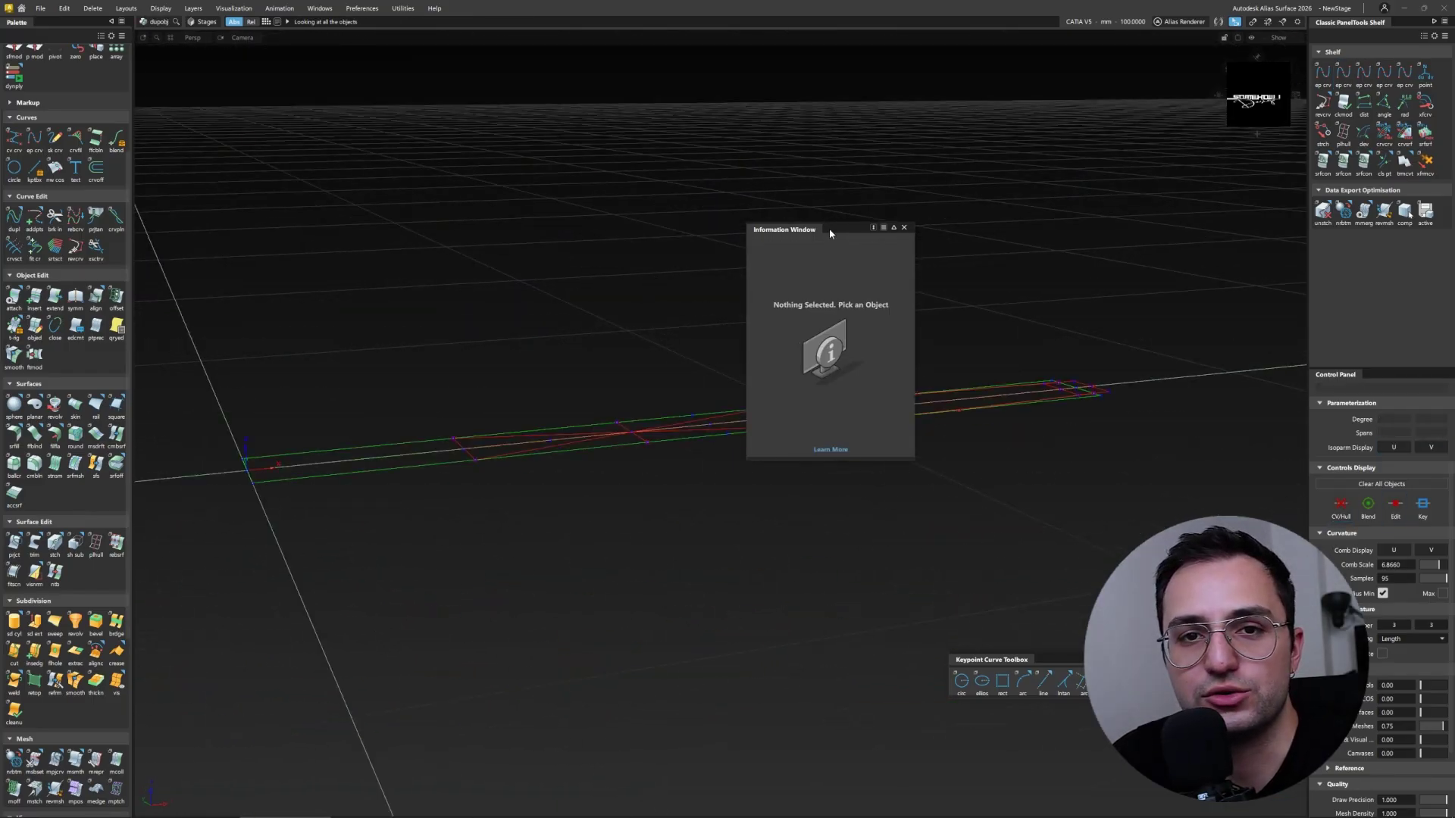
pyautogui.moveTo(828, 230); pyautogui.dragTo(1205, 406)
pyautogui.press('F5')
# Step: Draw two-point edit-point curves closing the ends of the outline
pyautogui.press('e')
pyautogui.keyDown('alt'); pyautogui.keyDown('shift'); pyautogui.moveTo(390, 334); pyautogui.dragTo(381, 372, button='middle'); pyautogui.keyUp('shift'); pyautogui.keyUp('alt')
pyautogui.click(999, 450)
pyautogui.keyDown('alt'); pyautogui.keyDown('shift'); pyautogui.moveTo(998, 450); pyautogui.dragTo(802, 507, button='right'); pyautogui.keyUp('shift'); pyautogui.keyUp('alt')
pyautogui.click(275, 440)
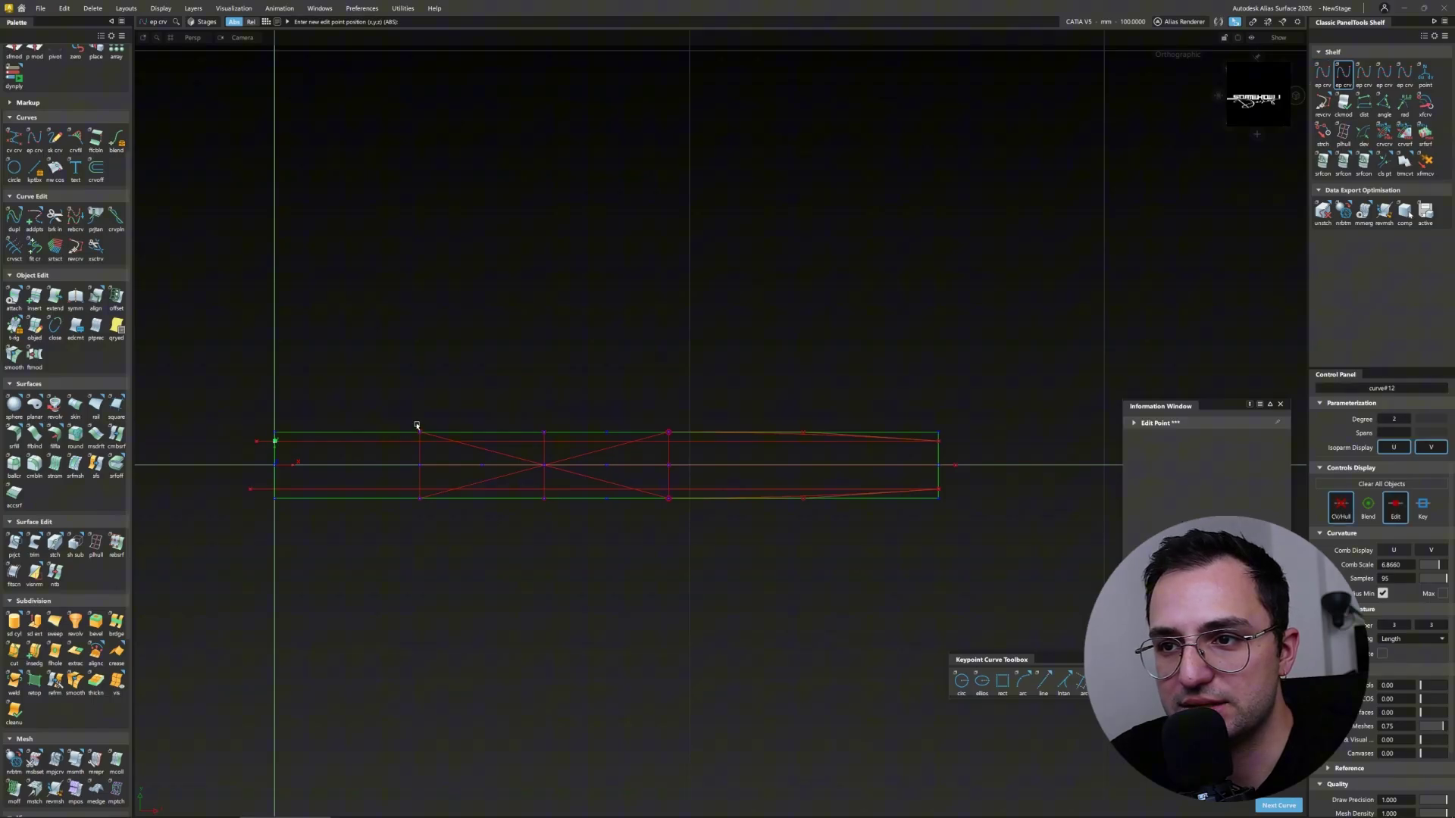
pyautogui.click(419, 432)
pyautogui.press('m')
pyautogui.keyDown('alt'); pyautogui.keyDown('shift'); pyautogui.moveTo(416, 412); pyautogui.dragTo(318, 441, button='right'); pyautogui.keyUp('shift'); pyautogui.keyUp('alt')
pyautogui.keyDown('alt'); pyautogui.keyDown('shift'); pyautogui.moveTo(318, 441); pyautogui.dragTo(530, 470, button='middle'); pyautogui.keyUp('shift'); pyautogui.keyUp('alt')
pyautogui.press('e')
pyautogui.press('Escape')
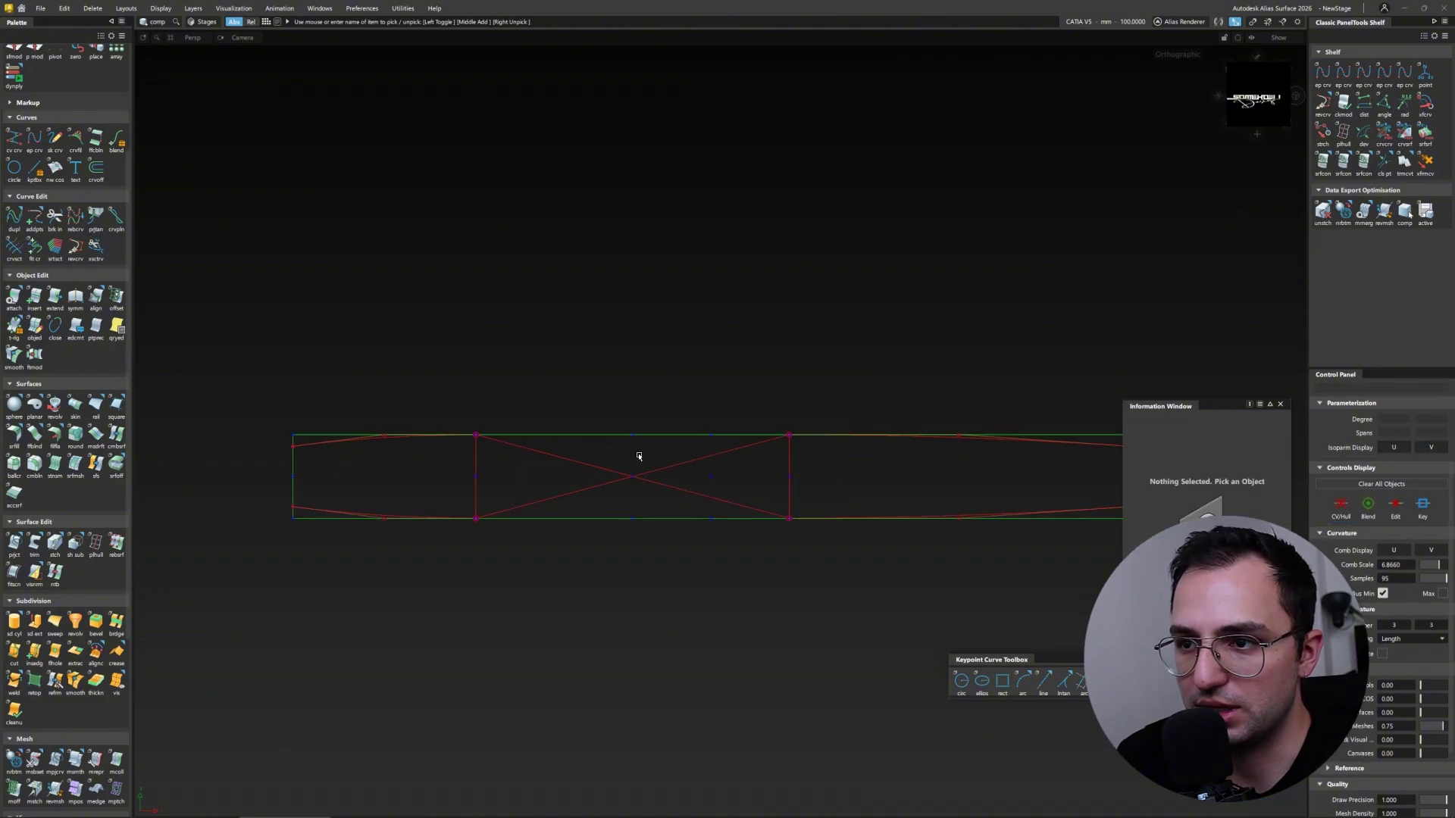
# Step: Scale the two middle control points inward and extend the curve end
pyautogui.keyDown('alt'); pyautogui.keyDown('shift'); pyautogui.moveTo(636, 507); pyautogui.dragTo(286, 497, button='middle'); pyautogui.keyUp('shift'); pyautogui.keyUp('alt')
pyautogui.click(238, 494)
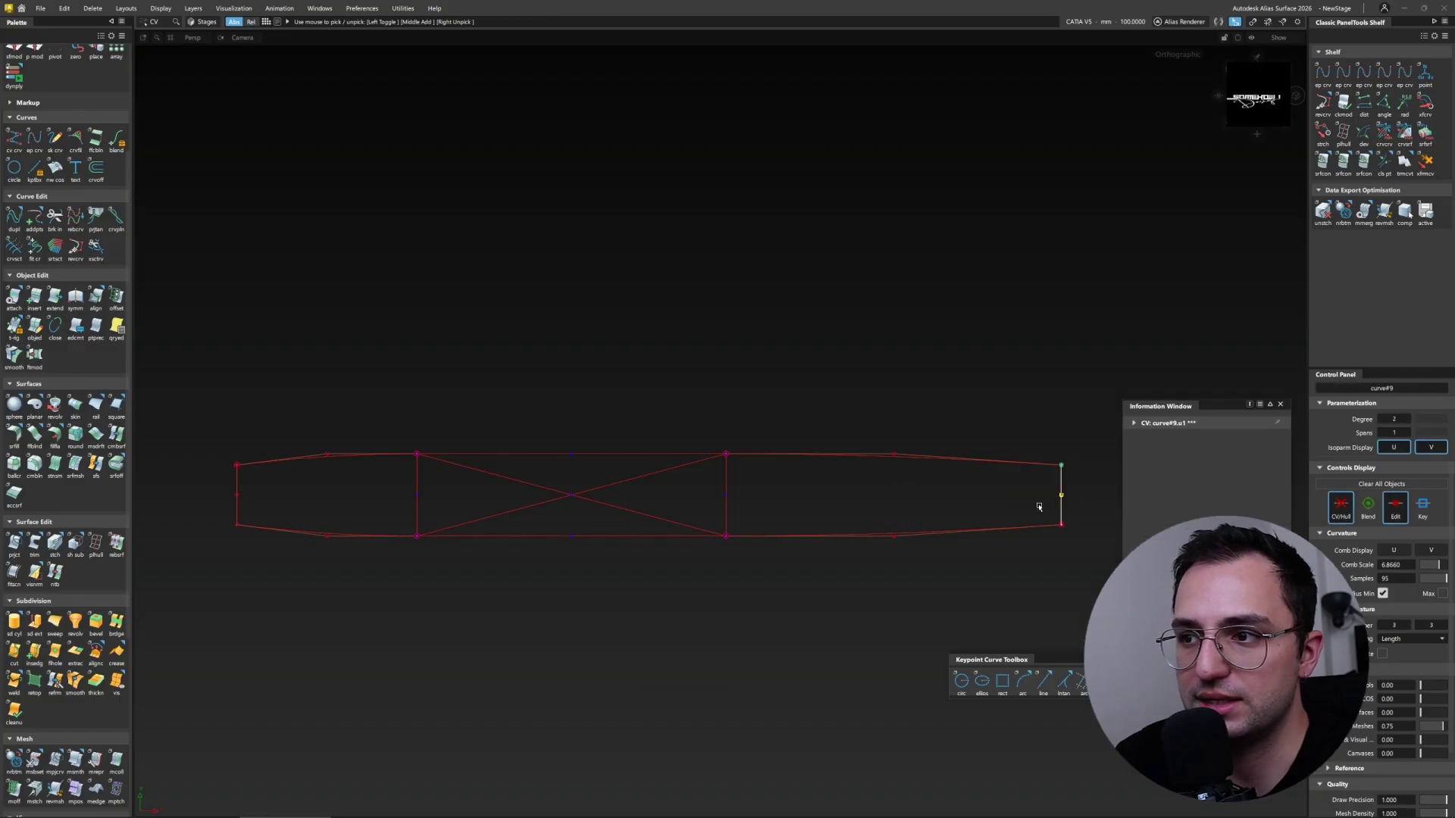
pyautogui.click(596, 505)
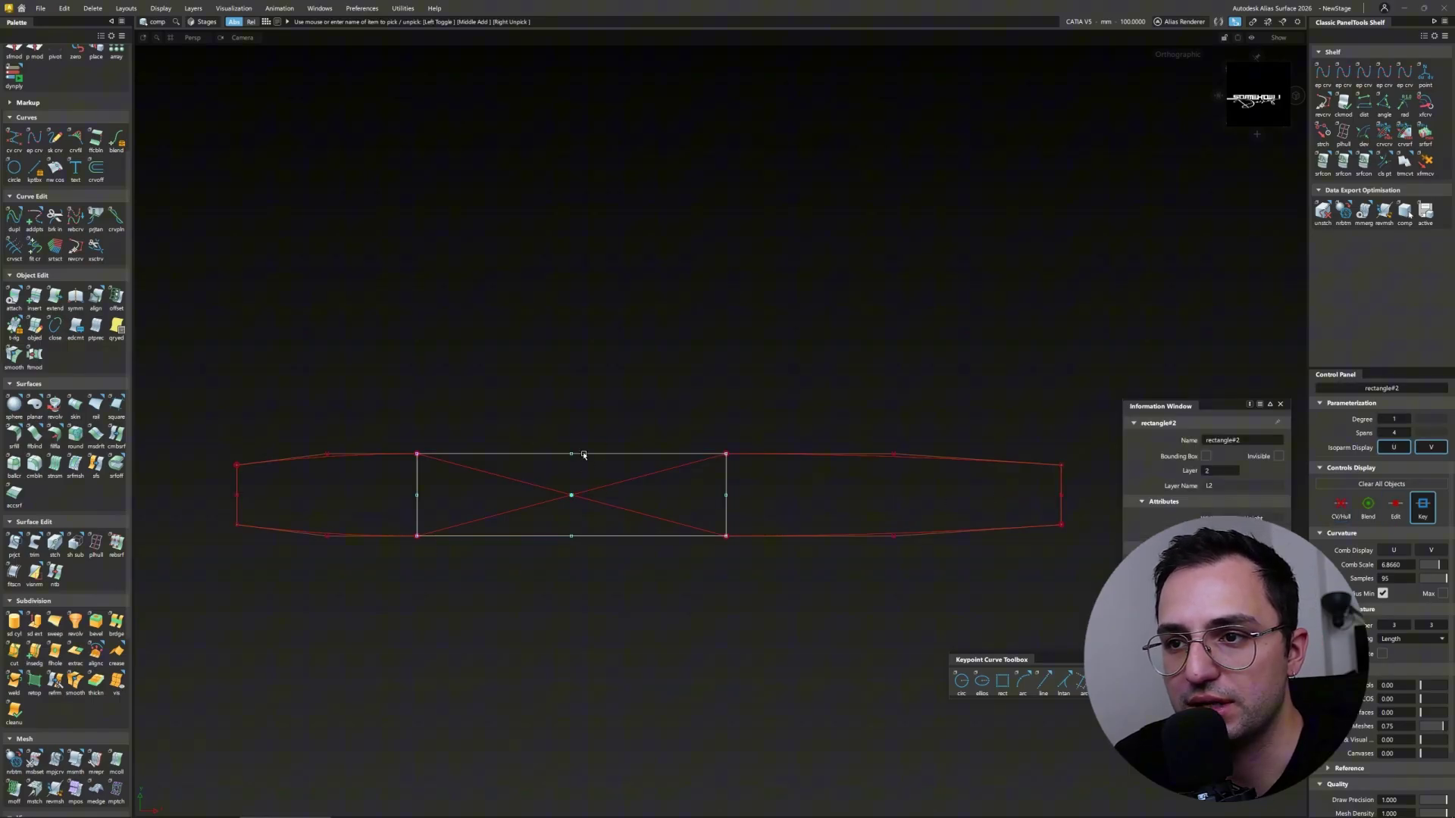
pyautogui.keyDown('ctrl'); pyautogui.keyDown('shift'); pyautogui.moveTo(520, 549); pyautogui.dragTo(610, 547); pyautogui.keyUp('shift'); pyautogui.keyUp('ctrl')
pyautogui.keyDown('ctrl'); pyautogui.keyDown('shift'); pyautogui.moveTo(611, 416); pyautogui.dragTo(571, 497); pyautogui.keyUp('shift'); pyautogui.keyUp('ctrl')
pyautogui.keyDown('ctrl'); pyautogui.keyDown('shift'); pyautogui.moveTo(601, 382); pyautogui.dragTo(601, 424); pyautogui.keyUp('shift'); pyautogui.keyUp('ctrl')
pyautogui.moveTo(647, 379); pyautogui.dragTo(841, 393)
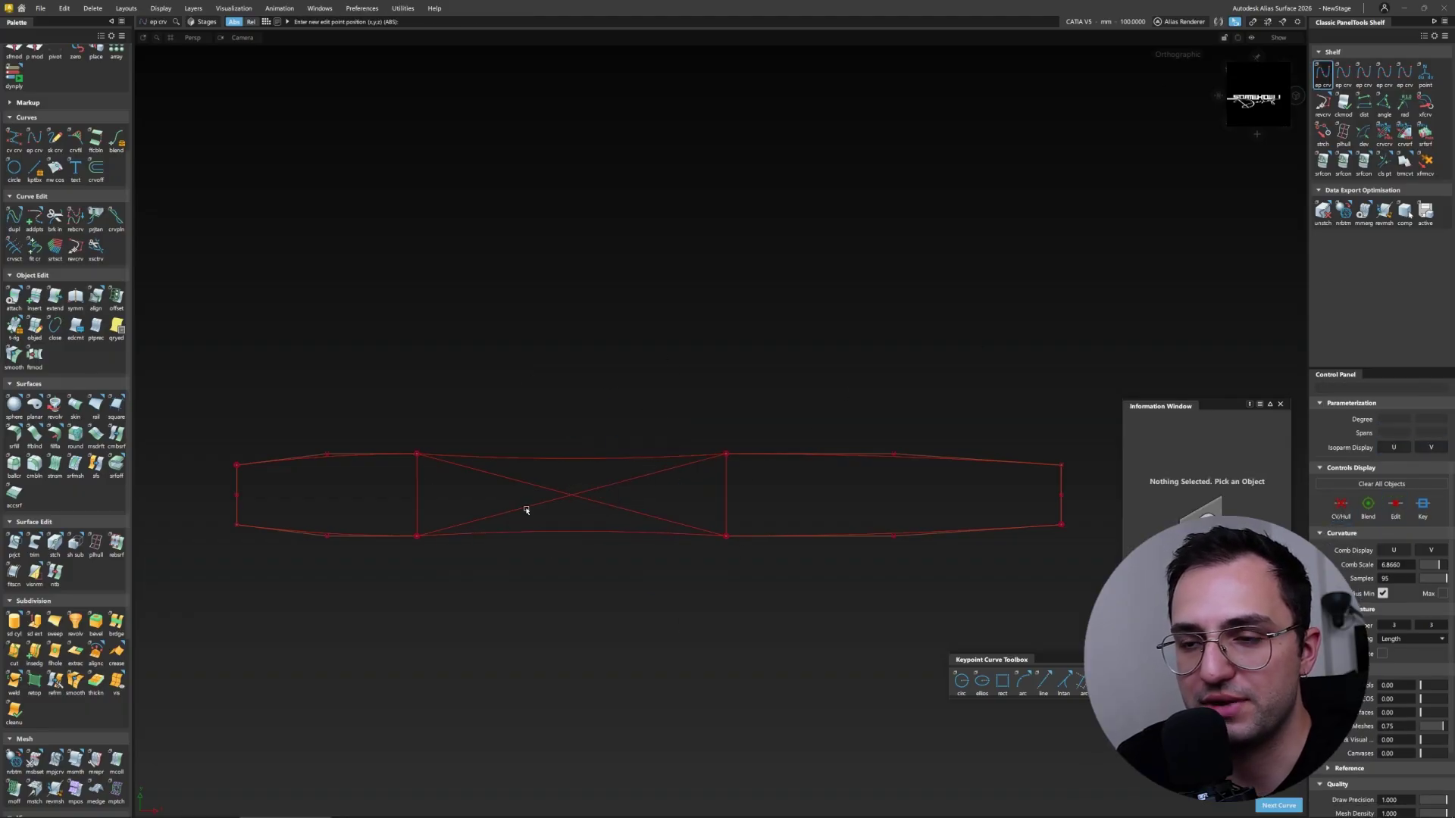
pyautogui.keyDown('ctrl'); pyautogui.keyDown('shift'); pyautogui.moveTo(526, 510); pyautogui.dragTo(620, 569); pyautogui.keyUp('shift'); pyautogui.keyUp('ctrl')
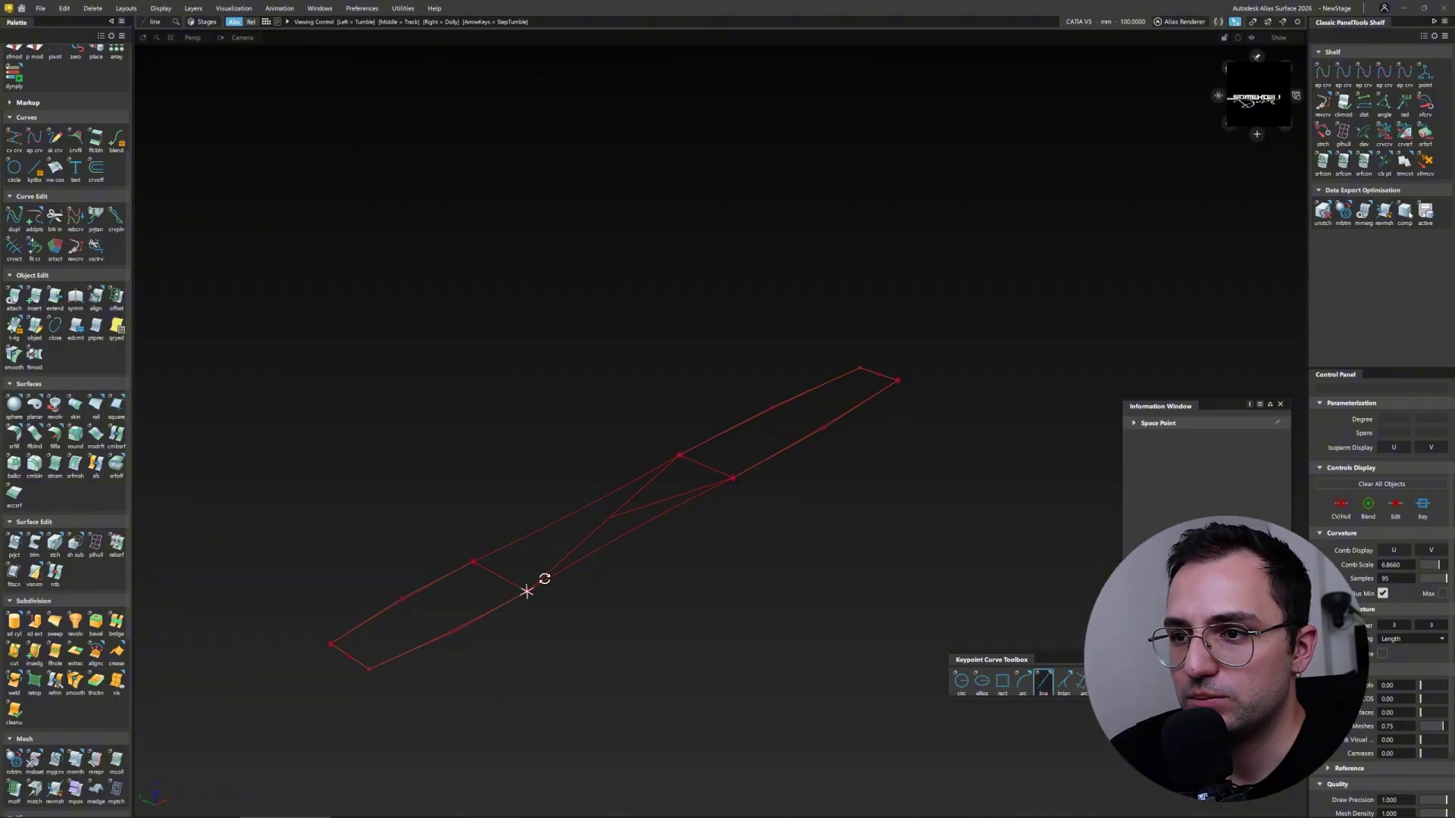
# Step: Raise vertical lines at the outline corners, join their tops, and draw the long axis line
pyautogui.moveTo(526, 591)
pyautogui.keyDown('alt'); pyautogui.keyDown('shift'); pyautogui.mouseDown()
pyautogui.moveTo(478, 591)
pyautogui.moveTo(508, 437)
pyautogui.mouseUp(); pyautogui.keyUp('shift'); pyautogui.keyUp('alt')
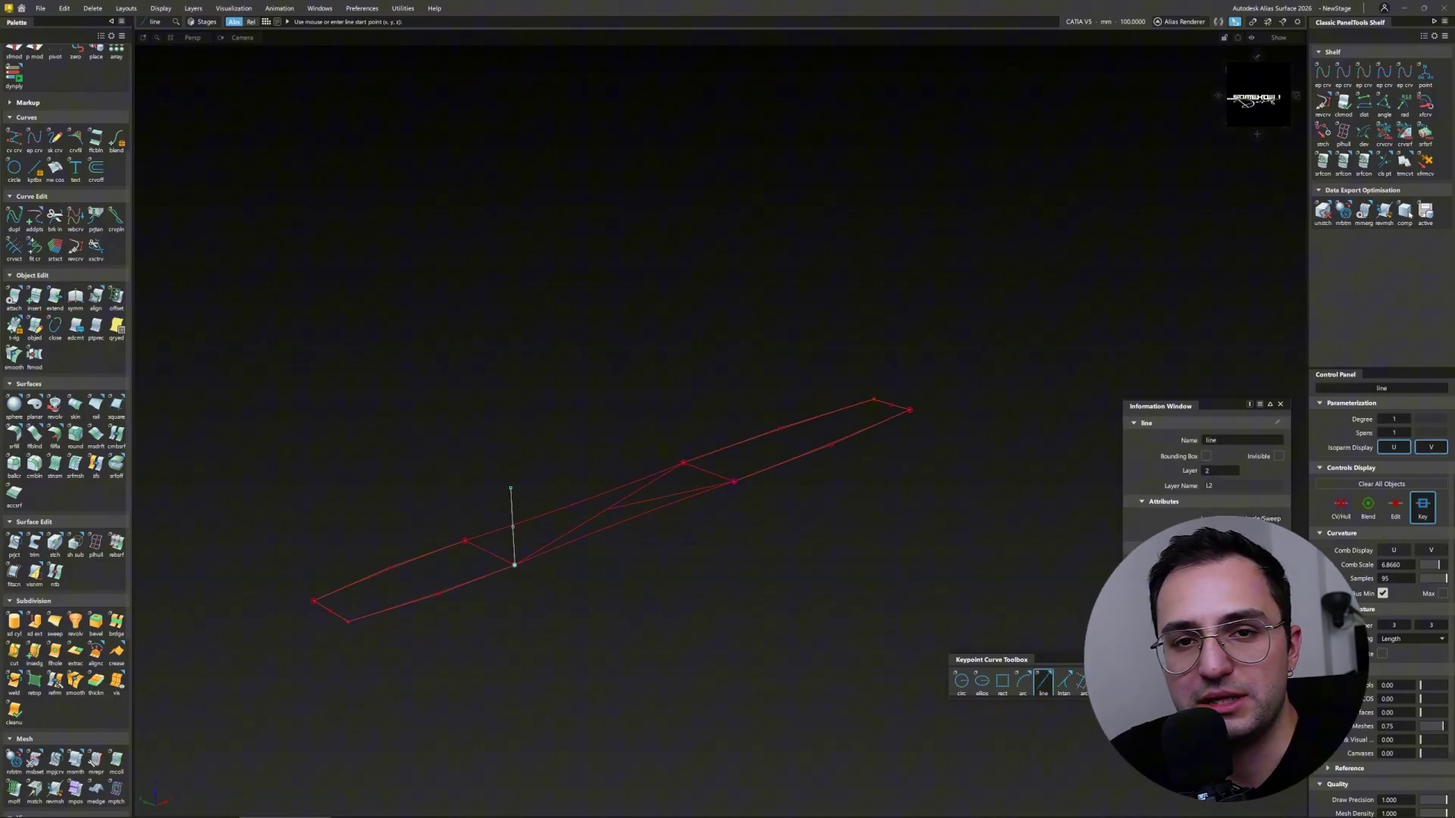
pyautogui.press('F11')
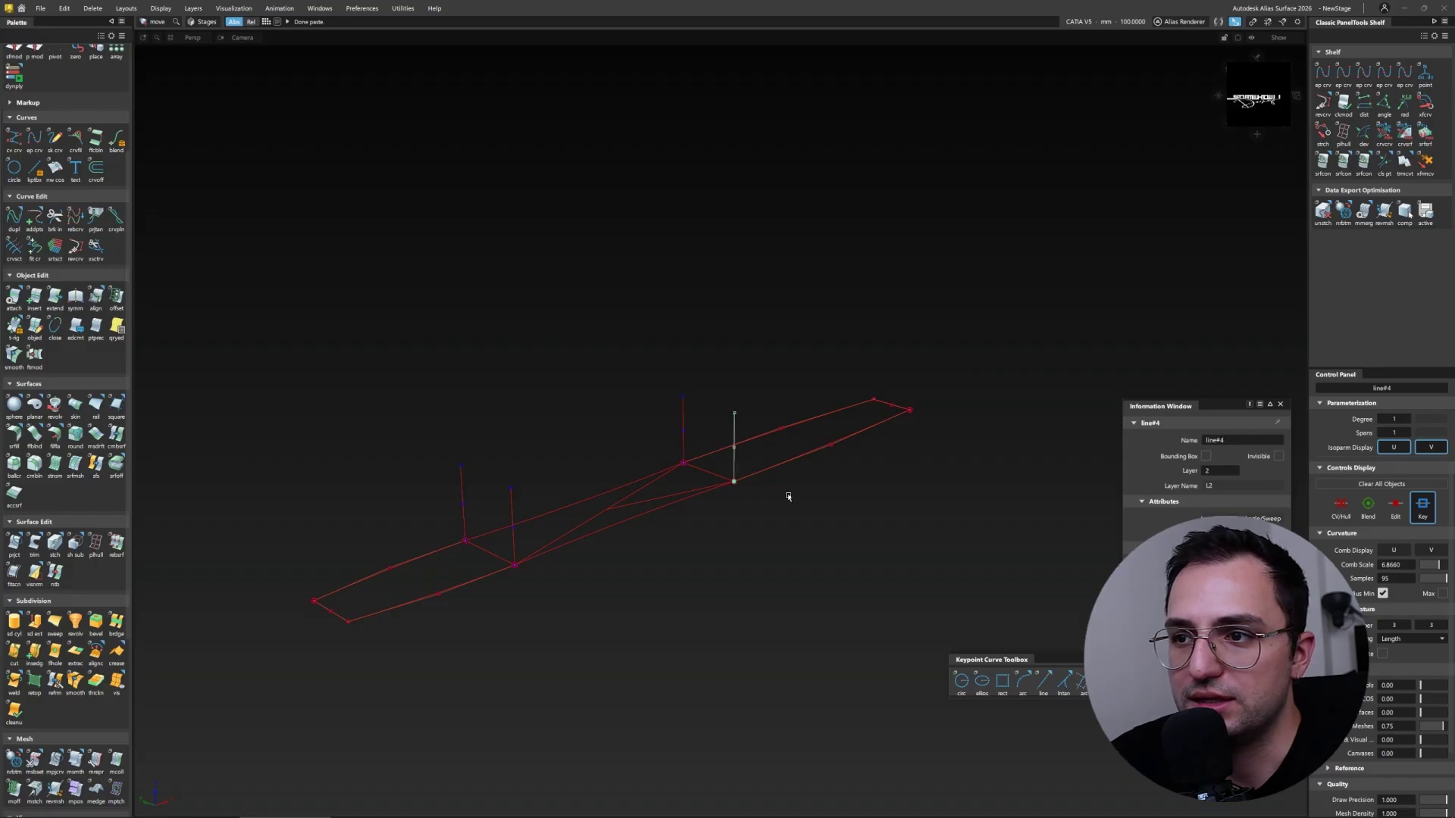
pyautogui.hotkey('ctrl', 'shift', 'd')
pyautogui.click(734, 413)
pyautogui.click(511, 487)
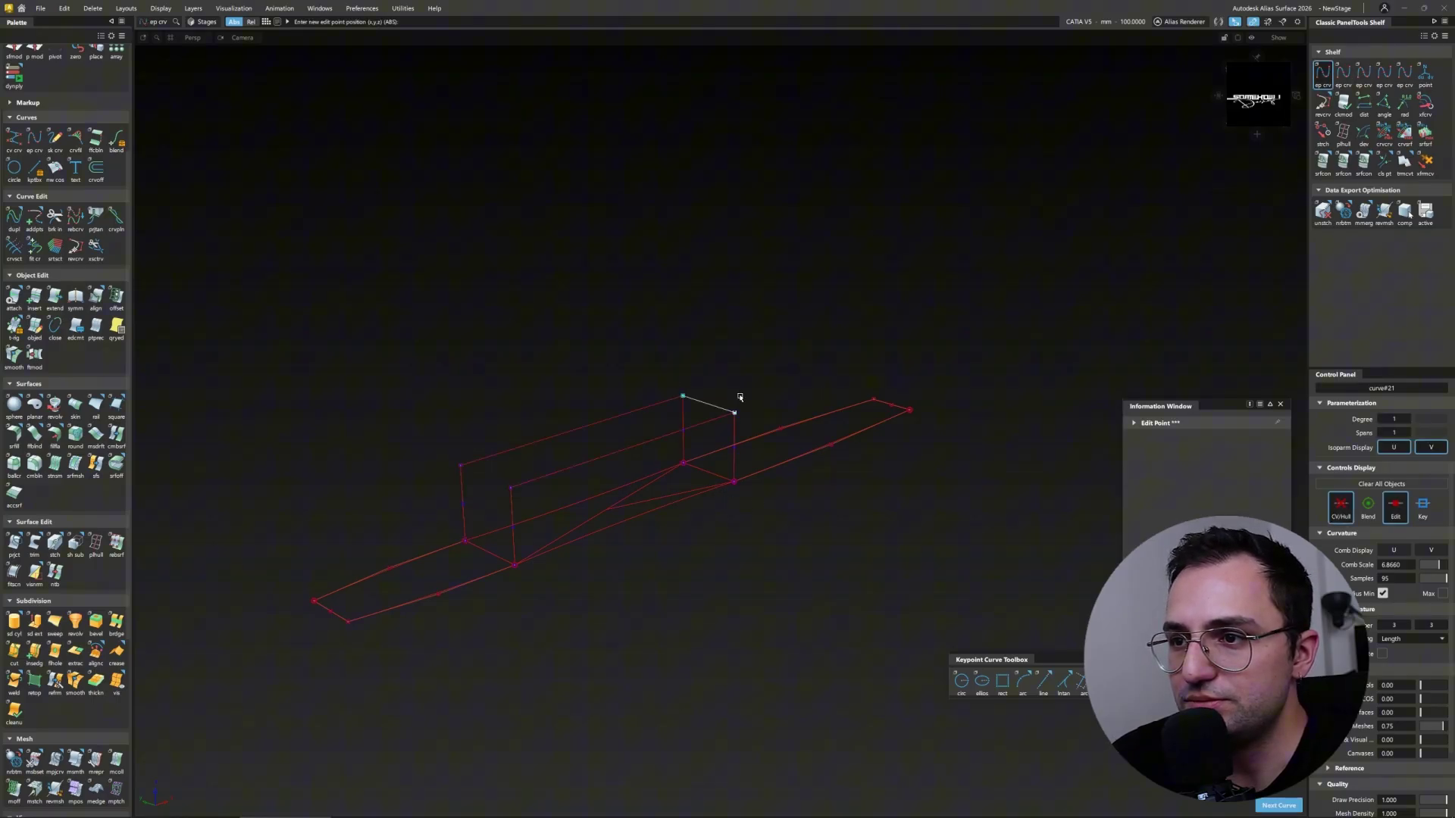
pyautogui.click(474, 470)
pyautogui.click(536, 568)
pyautogui.click(684, 450)
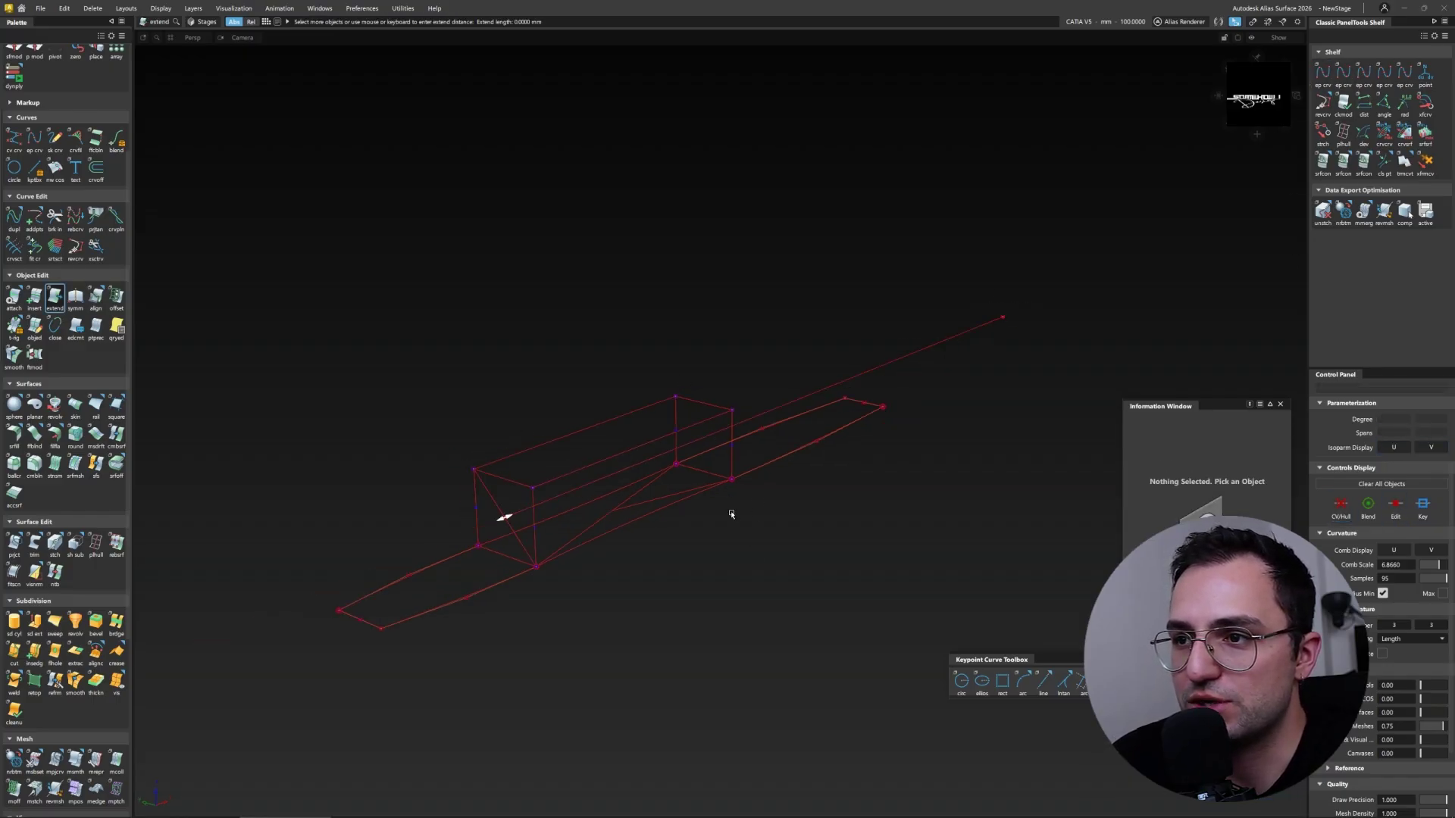
pyautogui.press('Escape')
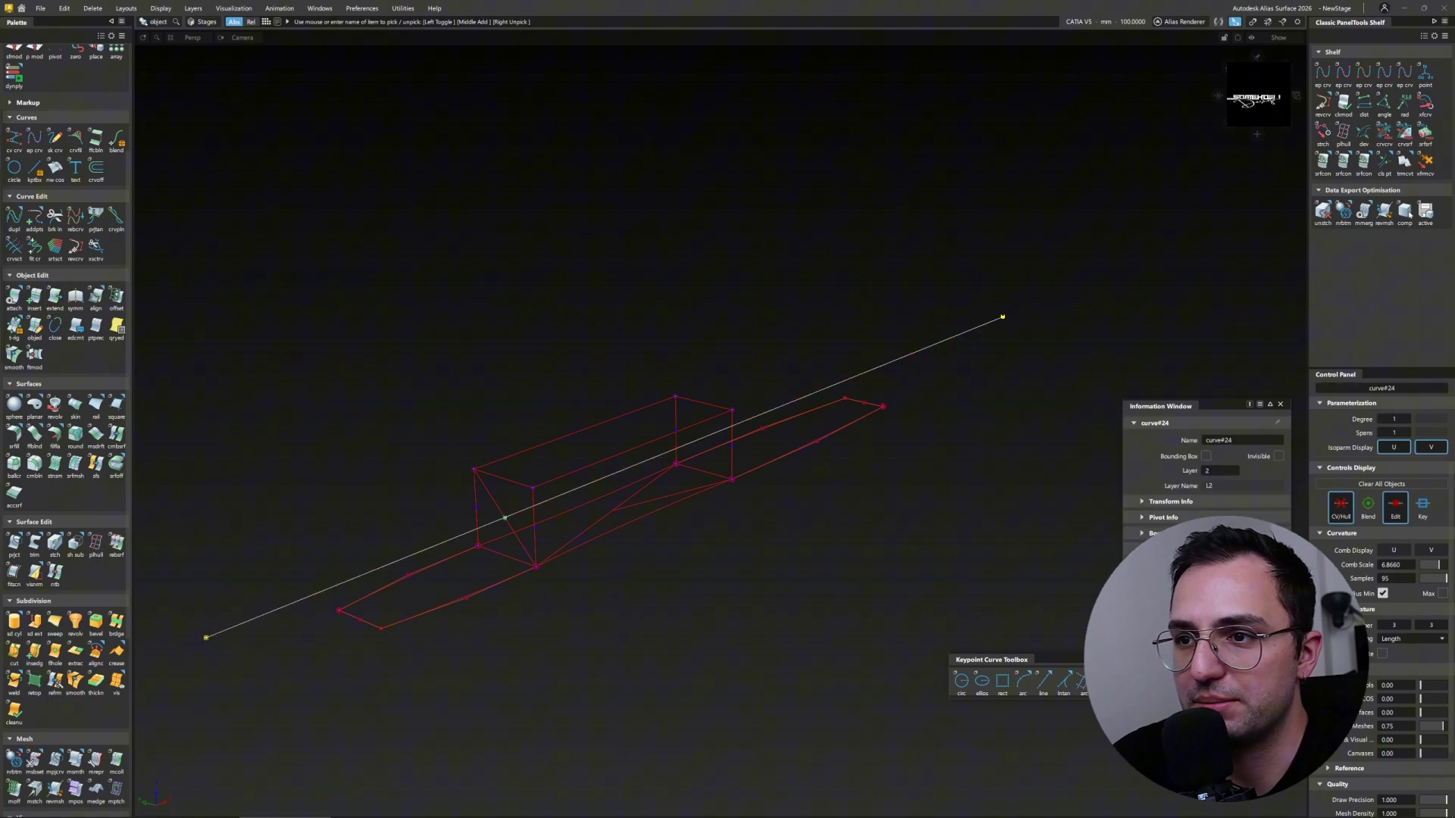
# Step: Scale the front square down to 0.8665 about its centred pivot and align it
pyautogui.keyDown('alt'); pyautogui.keyDown('shift'); pyautogui.moveTo(719, 484); pyautogui.dragTo(494, 710); pyautogui.keyUp('shift'); pyautogui.keyUp('alt')
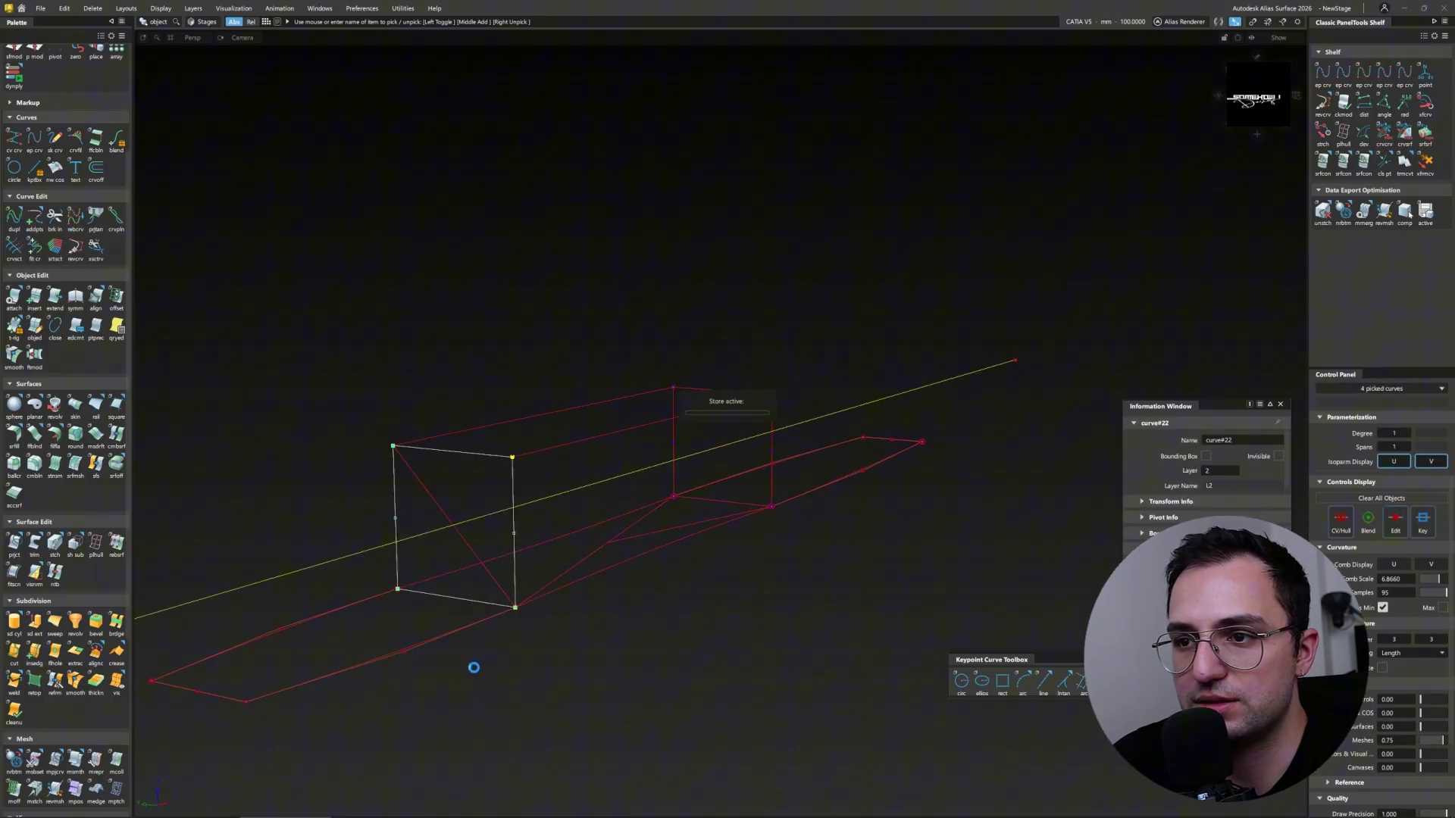
pyautogui.hotkey('ctrl', 'z')
pyautogui.keyDown('ctrl'); pyautogui.keyDown('shift'); pyautogui.moveTo(475, 643); pyautogui.dragTo(483, 753); pyautogui.keyUp('shift'); pyautogui.keyUp('ctrl')
pyautogui.keyDown('alt'); pyautogui.keyDown('shift'); pyautogui.moveTo(626, 623); pyautogui.dragTo(704, 525); pyautogui.keyUp('shift'); pyautogui.keyUp('alt')
pyautogui.keyDown('alt'); pyautogui.keyDown('shift'); pyautogui.moveTo(655, 580); pyautogui.dragTo(932, 439); pyautogui.keyUp('shift'); pyautogui.keyUp('alt')
pyautogui.moveTo(932, 439); pyautogui.dragTo(684, 578)
pyautogui.keyDown('alt'); pyautogui.keyDown('shift'); pyautogui.moveTo(883, 468); pyautogui.dragTo(849, 481); pyautogui.keyUp('shift'); pyautogui.keyUp('alt')
pyautogui.keyDown('ctrl'); pyautogui.keyDown('shift'); pyautogui.moveTo(849, 481); pyautogui.dragTo(1114, 128); pyautogui.keyUp('shift'); pyautogui.keyUp('ctrl')
pyautogui.press('Escape')
# Step: Select the two tip curves on the box side and try adjusting their pivot
pyautogui.moveTo(939, 471)
pyautogui.keyDown('alt'); pyautogui.keyDown('shift'); pyautogui.mouseDown()
pyautogui.moveTo(952, 510)
pyautogui.moveTo(916, 454)
pyautogui.mouseUp(); pyautogui.keyUp('shift'); pyautogui.keyUp('alt')
pyautogui.keyDown('alt'); pyautogui.keyDown('shift'); pyautogui.moveTo(915, 454); pyautogui.dragTo(669, 488, button='right'); pyautogui.keyUp('shift'); pyautogui.keyUp('alt')
pyautogui.keyDown('alt'); pyautogui.keyDown('shift'); pyautogui.moveTo(669, 488); pyautogui.dragTo(987, 394); pyautogui.keyUp('shift'); pyautogui.keyUp('alt')
pyautogui.click(539, 500)
pyautogui.hotkey('ctrl', 'z')
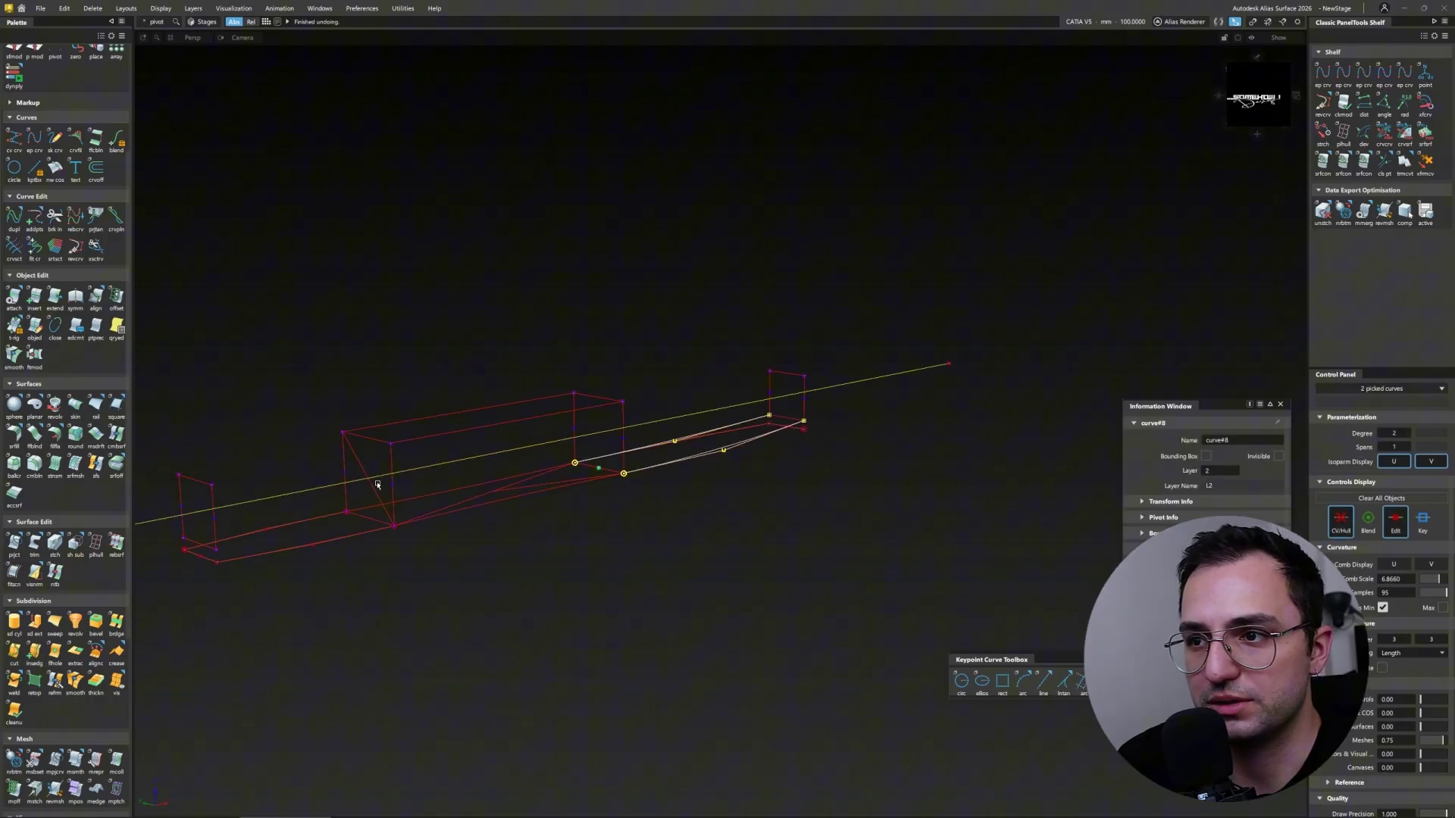
# Step: Draw a new edit-point curve along the box and pick the lower edge curves
pyautogui.keyDown('alt'); pyautogui.keyDown('shift'); pyautogui.moveTo(770, 581); pyautogui.dragTo(500, 469); pyautogui.keyUp('shift'); pyautogui.keyUp('alt')
pyautogui.hotkey('ctrl', 'shift', 'd')
pyautogui.click(471, 487)
pyautogui.click(652, 375)
pyautogui.keyDown('ctrl'); pyautogui.keyDown('shift'); pyautogui.moveTo(779, 353); pyautogui.dragTo(765, 363); pyautogui.keyUp('shift'); pyautogui.keyUp('ctrl')
pyautogui.click(301, 623)
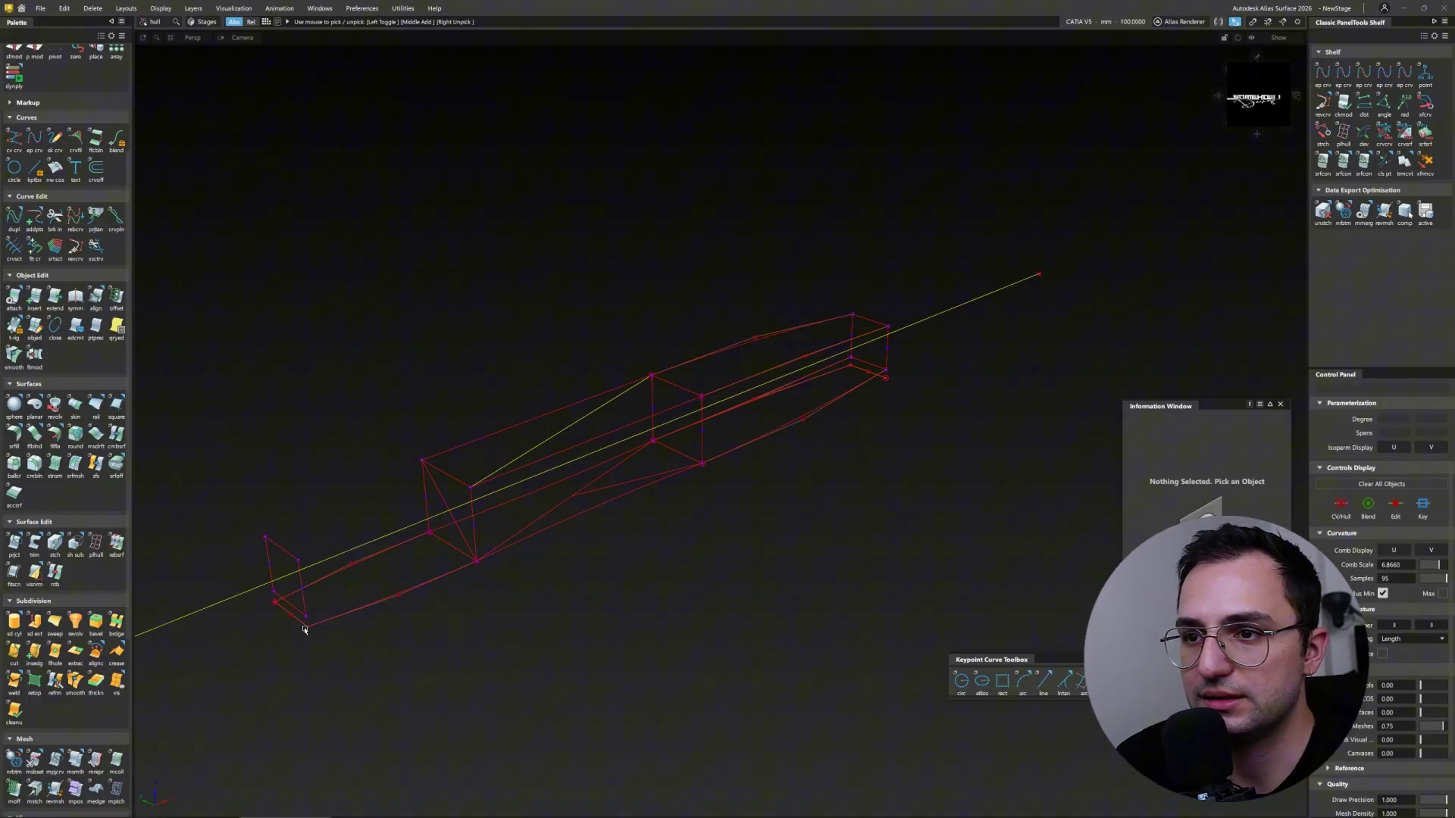
pyautogui.keyDown('alt'); pyautogui.keyDown('shift'); pyautogui.moveTo(877, 380); pyautogui.dragTo(968, 342, button='middle'); pyautogui.keyUp('shift'); pyautogui.keyUp('alt')
pyautogui.click(424, 584)
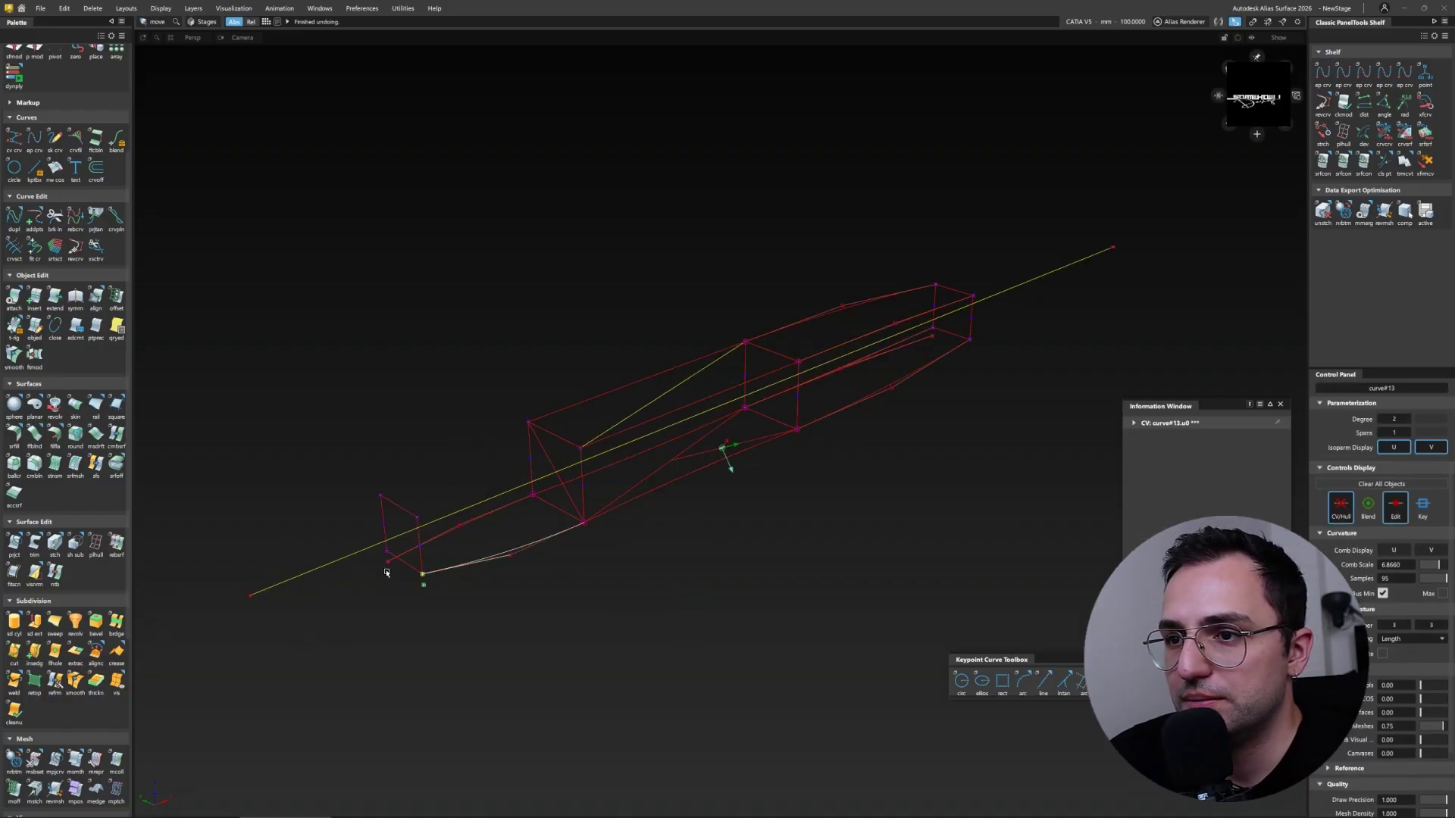
pyautogui.moveTo(542, 452); pyautogui.dragTo(470, 457)
# Step: Build four-sided boundary surfaces with V degree 2 on the short box's first faces
pyautogui.press('s')
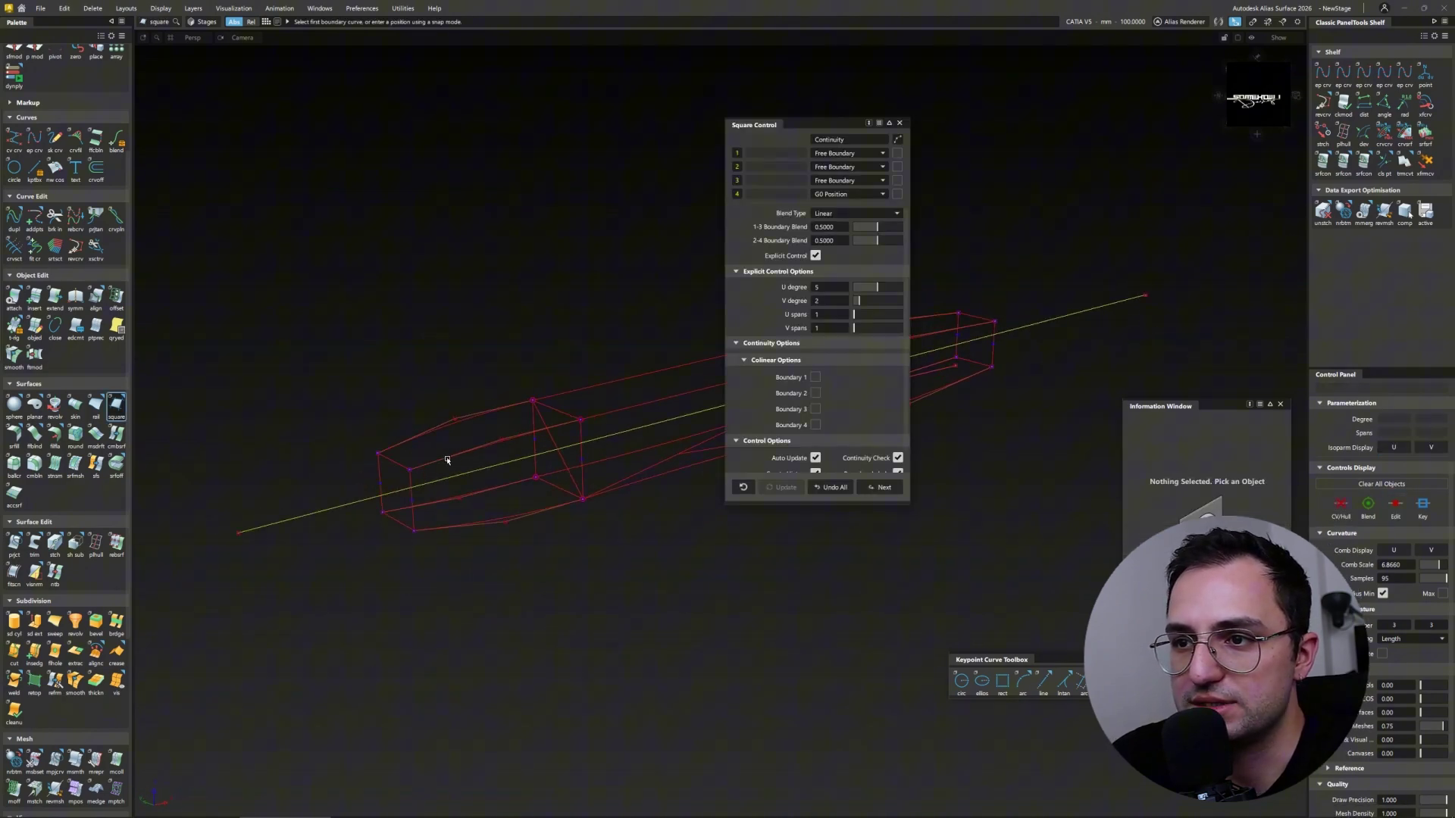
pyautogui.press('q')
pyautogui.click(393, 460)
pyautogui.click(481, 416)
pyautogui.click(557, 409)
pyautogui.click(581, 418)
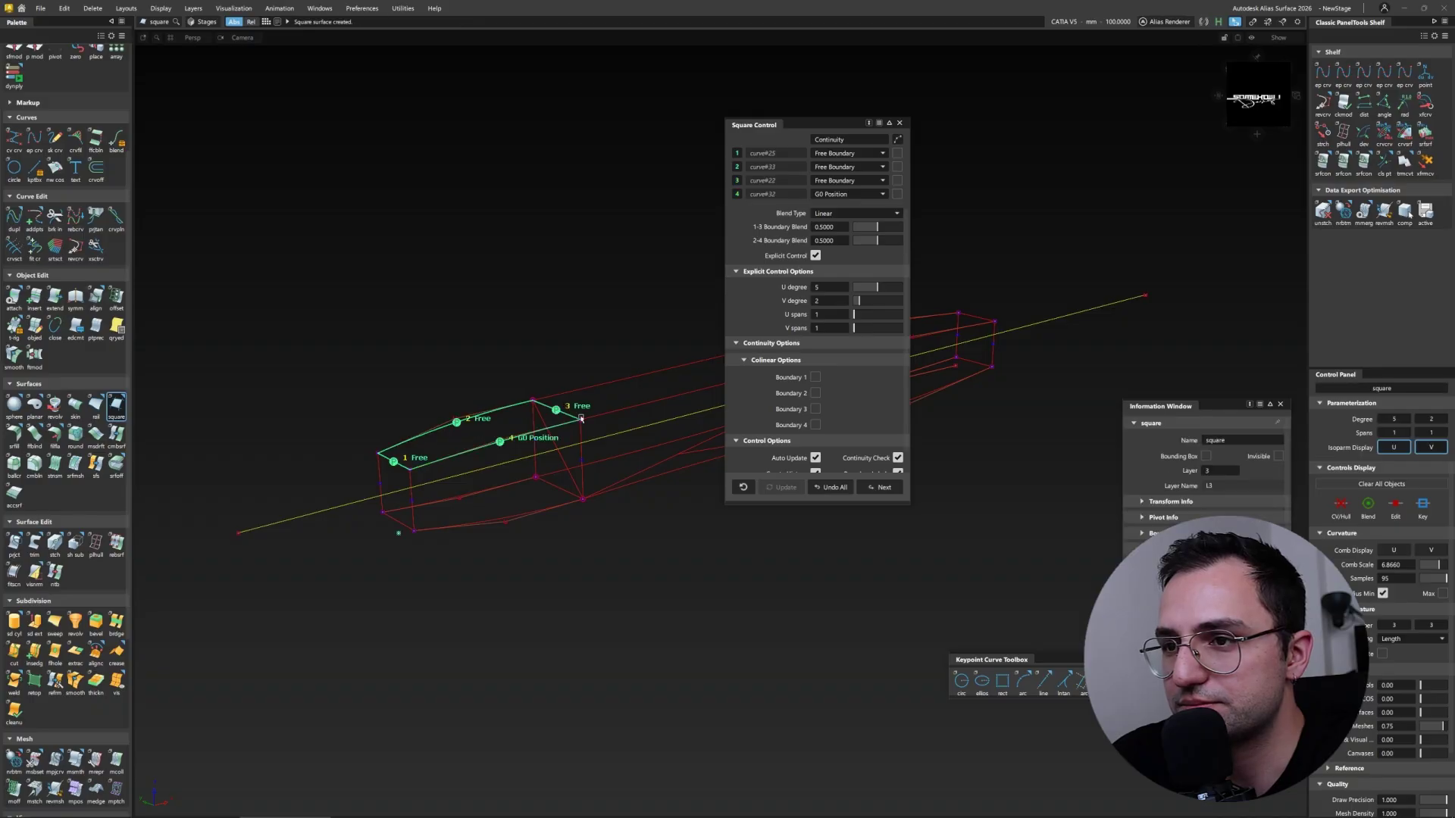
pyautogui.click(866, 300)
pyautogui.click(456, 506)
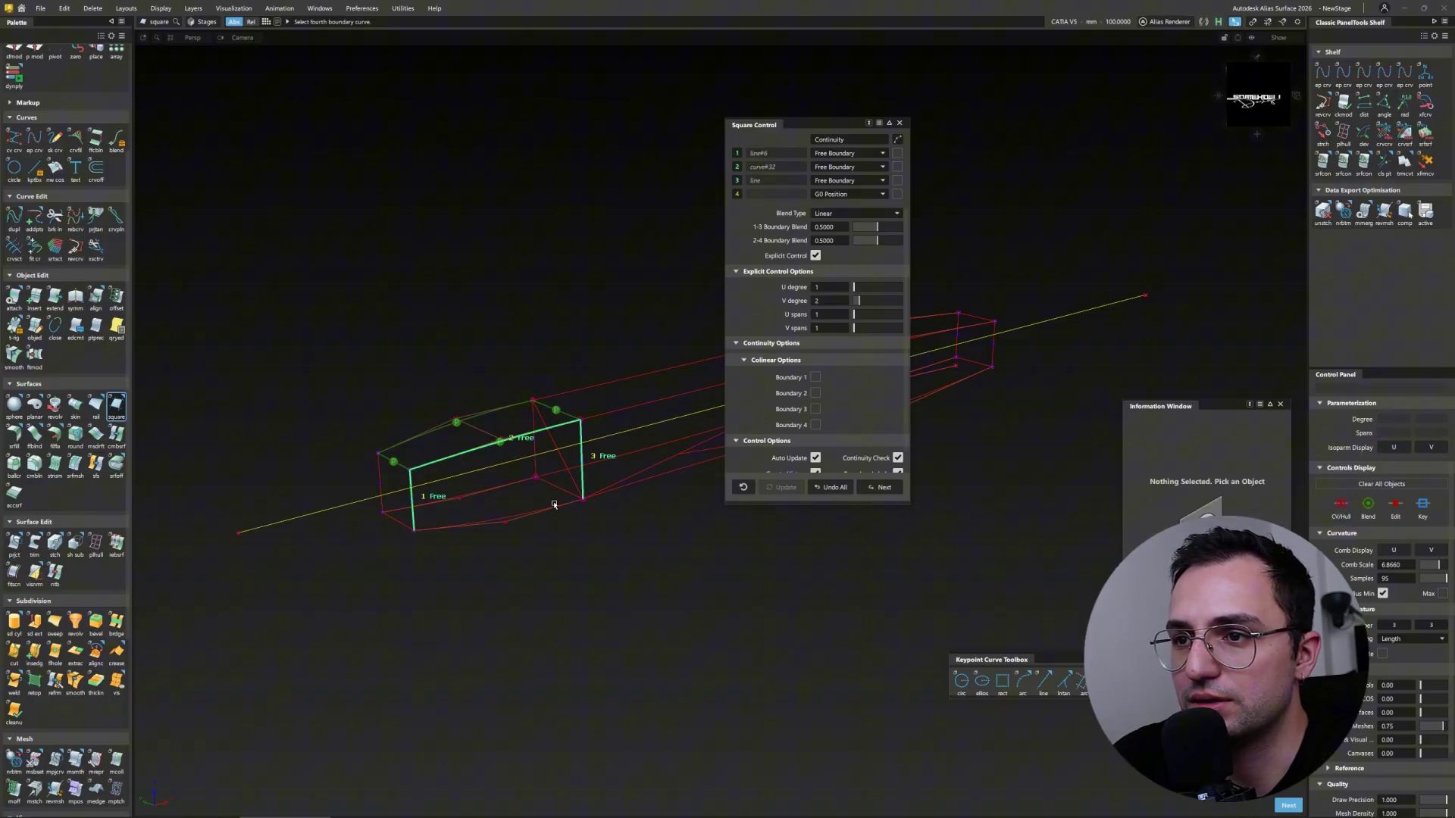
pyautogui.click(552, 506)
# Step: Complete the remaining side faces of the short square box
pyautogui.keyDown('alt'); pyautogui.keyDown('shift'); pyautogui.moveTo(552, 506); pyautogui.dragTo(556, 532); pyautogui.keyUp('shift'); pyautogui.keyUp('alt')
pyautogui.click(555, 533)
pyautogui.click(439, 519)
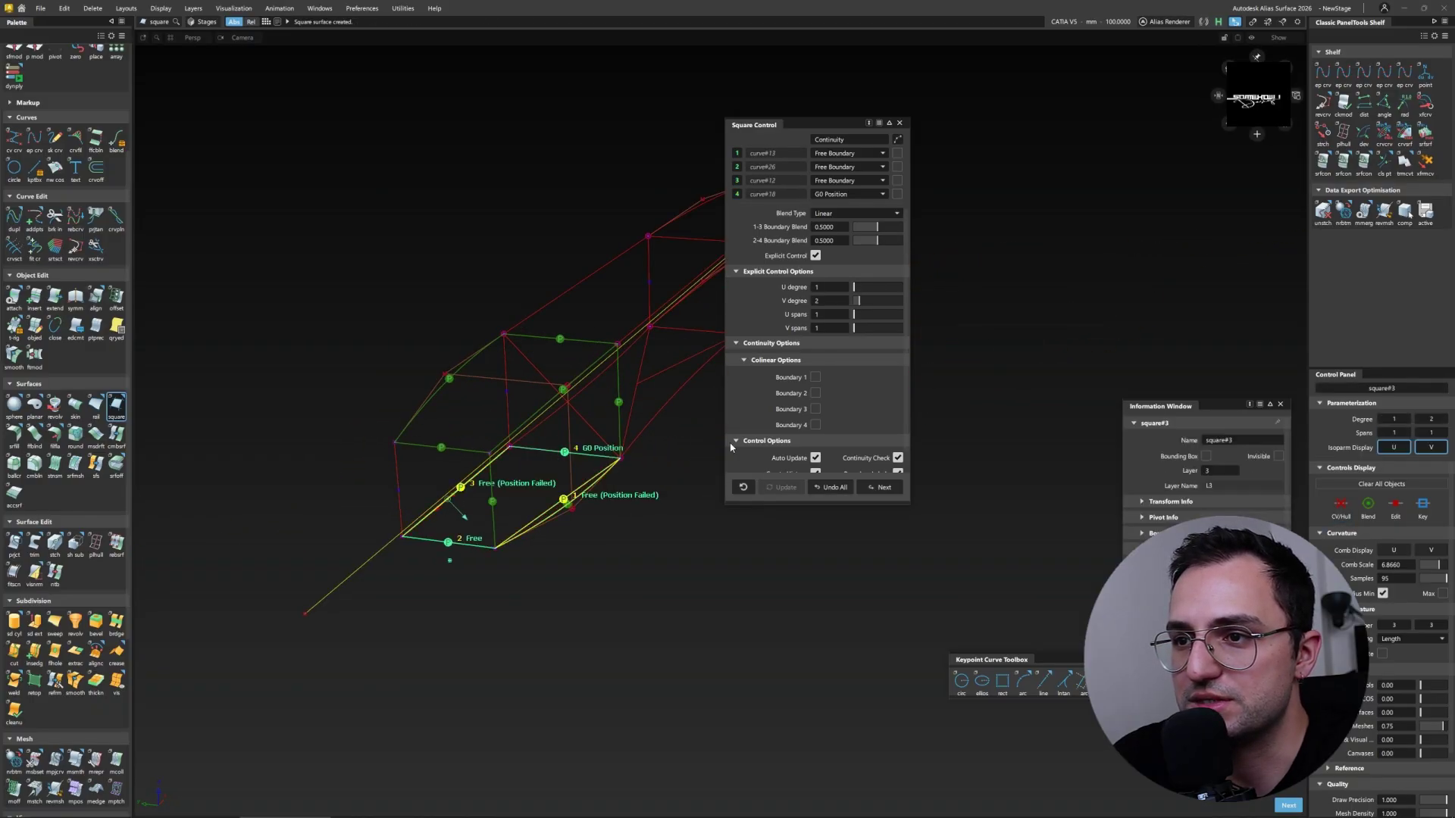
pyautogui.keyDown('alt'); pyautogui.keyDown('shift'); pyautogui.moveTo(738, 393); pyautogui.dragTo(547, 513); pyautogui.keyUp('shift'); pyautogui.keyUp('alt')
pyautogui.click(623, 502)
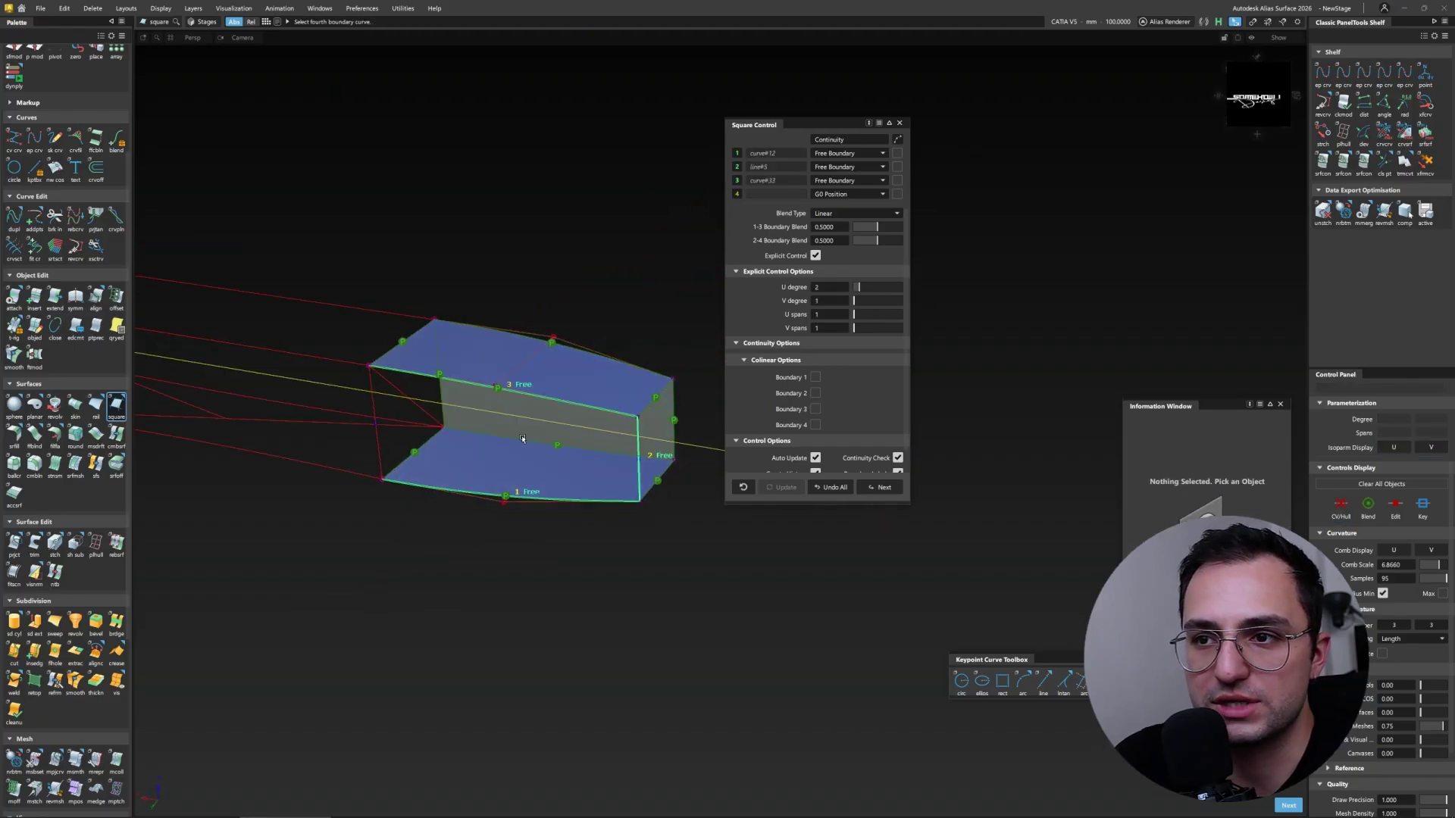
pyautogui.keyDown('alt'); pyautogui.keyDown('shift'); pyautogui.moveTo(402, 447); pyautogui.dragTo(595, 496); pyautogui.keyUp('shift'); pyautogui.keyUp('alt')
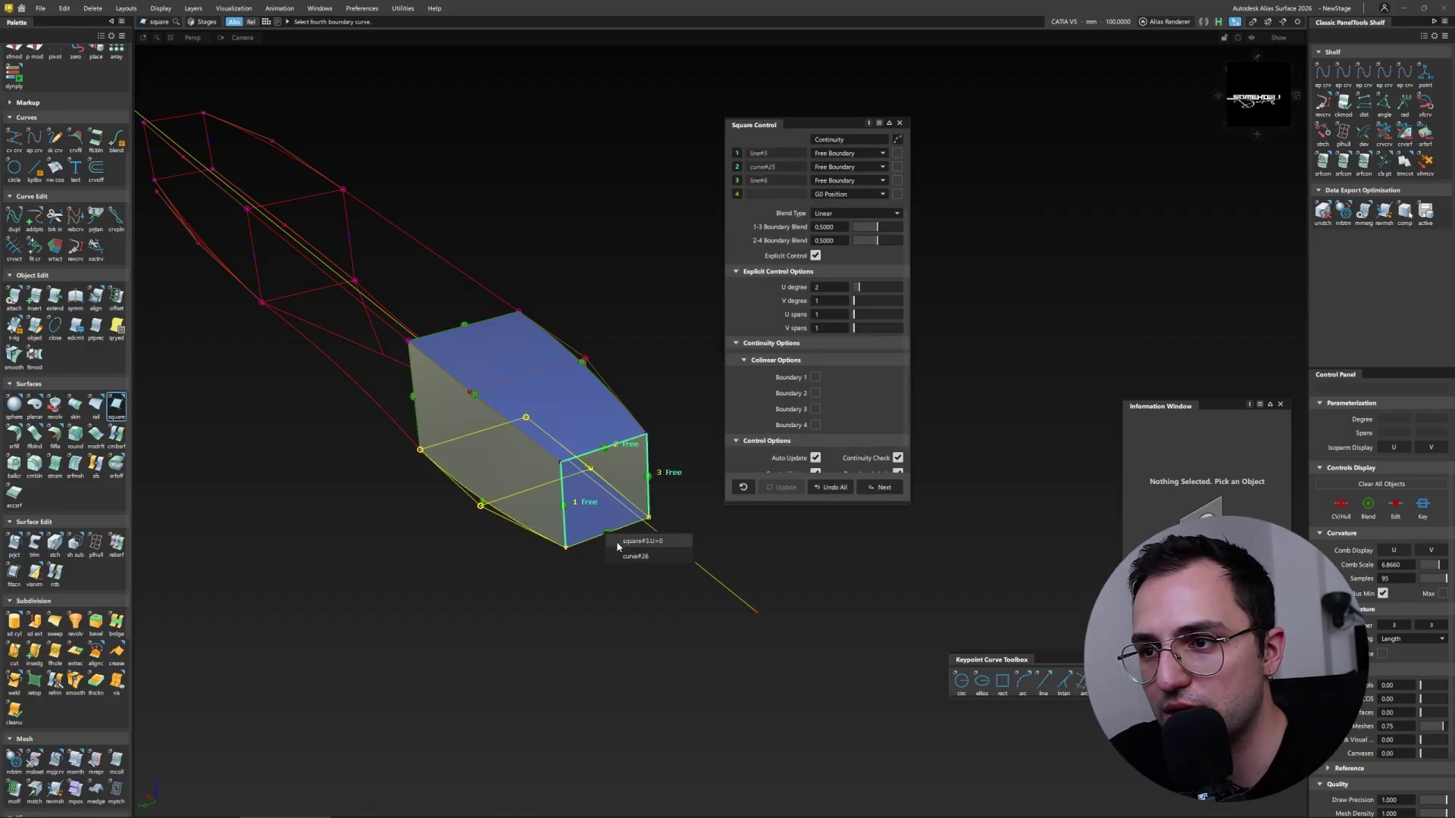
pyautogui.keyDown('alt'); pyautogui.keyDown('shift'); pyautogui.moveTo(604, 553); pyautogui.dragTo(558, 483); pyautogui.keyUp('shift'); pyautogui.keyUp('alt')
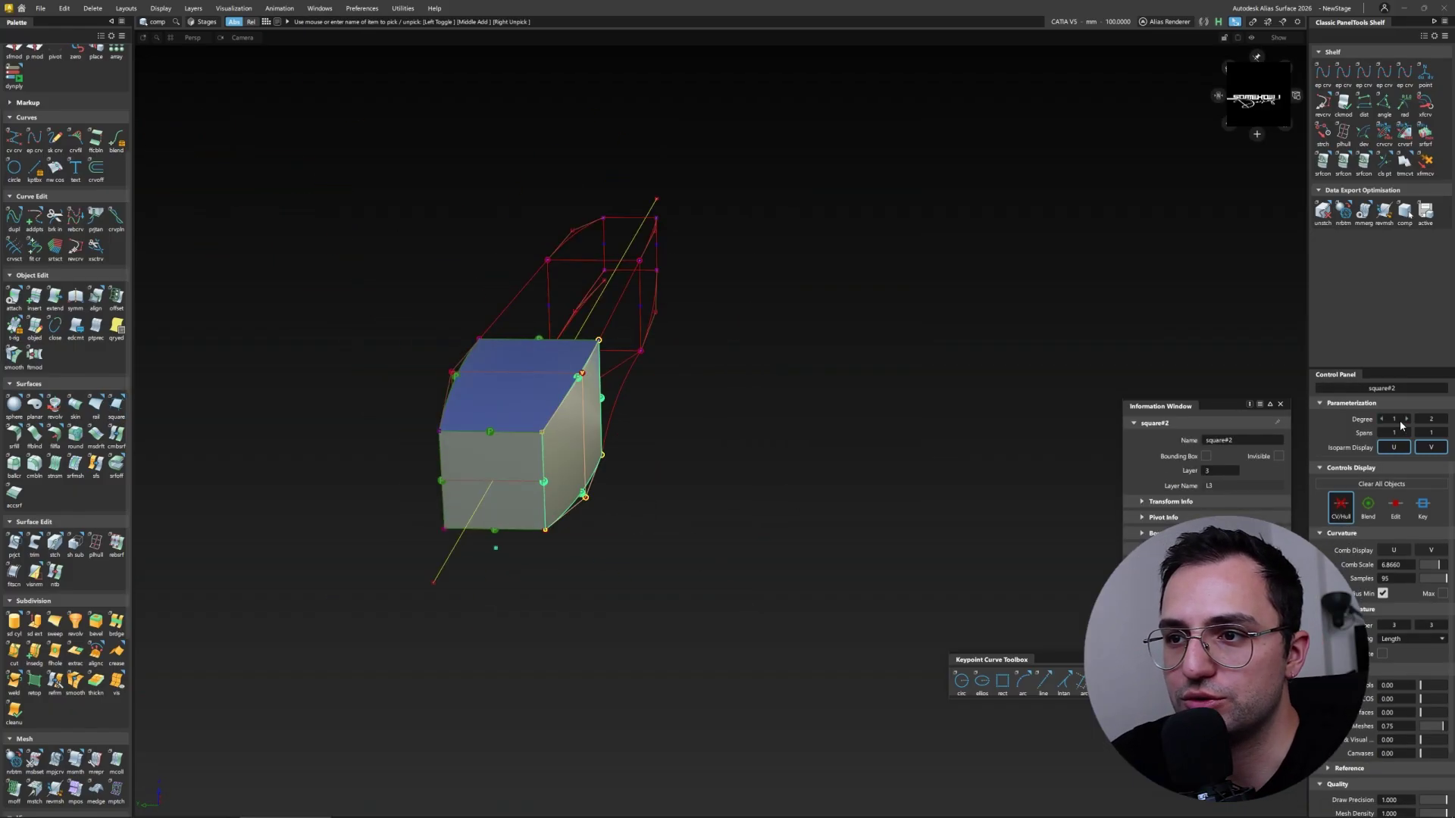
pyautogui.keyDown('alt'); pyautogui.keyDown('shift'); pyautogui.moveTo(523, 403); pyautogui.dragTo(758, 496); pyautogui.keyUp('shift'); pyautogui.keyUp('alt')
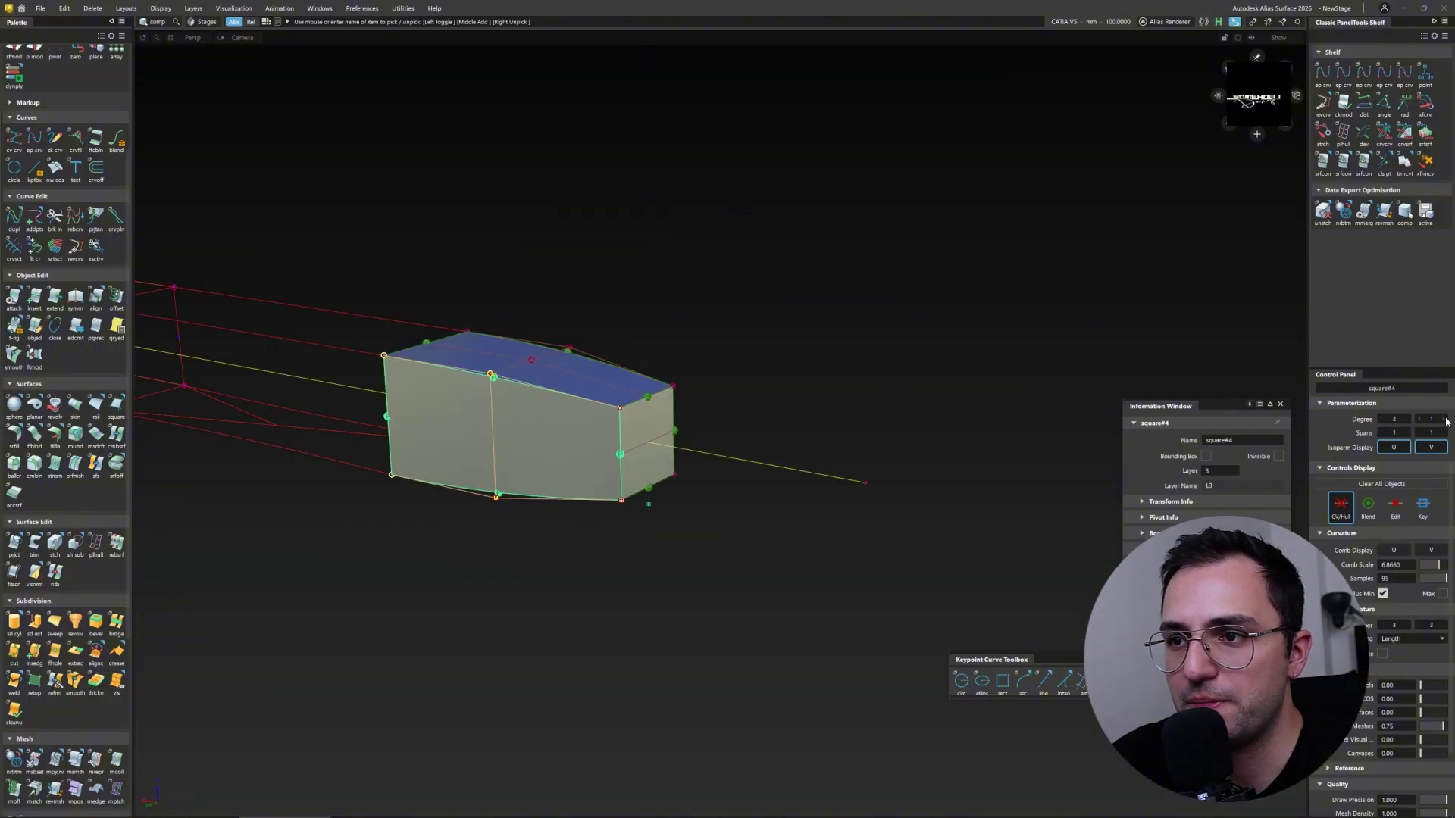
# Step: Rebuild a long-box face, removing its construction history, and set its V degree to 2
pyautogui.keyDown('alt'); pyautogui.keyDown('shift'); pyautogui.moveTo(728, 447); pyautogui.dragTo(634, 444); pyautogui.keyUp('shift'); pyautogui.keyUp('alt')
pyautogui.press('Return')
pyautogui.keyDown('alt'); pyautogui.keyDown('shift'); pyautogui.moveTo(1060, 424); pyautogui.dragTo(837, 422); pyautogui.keyUp('shift'); pyautogui.keyUp('alt')
pyautogui.keyDown('alt'); pyautogui.keyDown('shift'); pyautogui.moveTo(543, 464); pyautogui.dragTo(569, 439); pyautogui.keyUp('shift'); pyautogui.keyUp('alt')
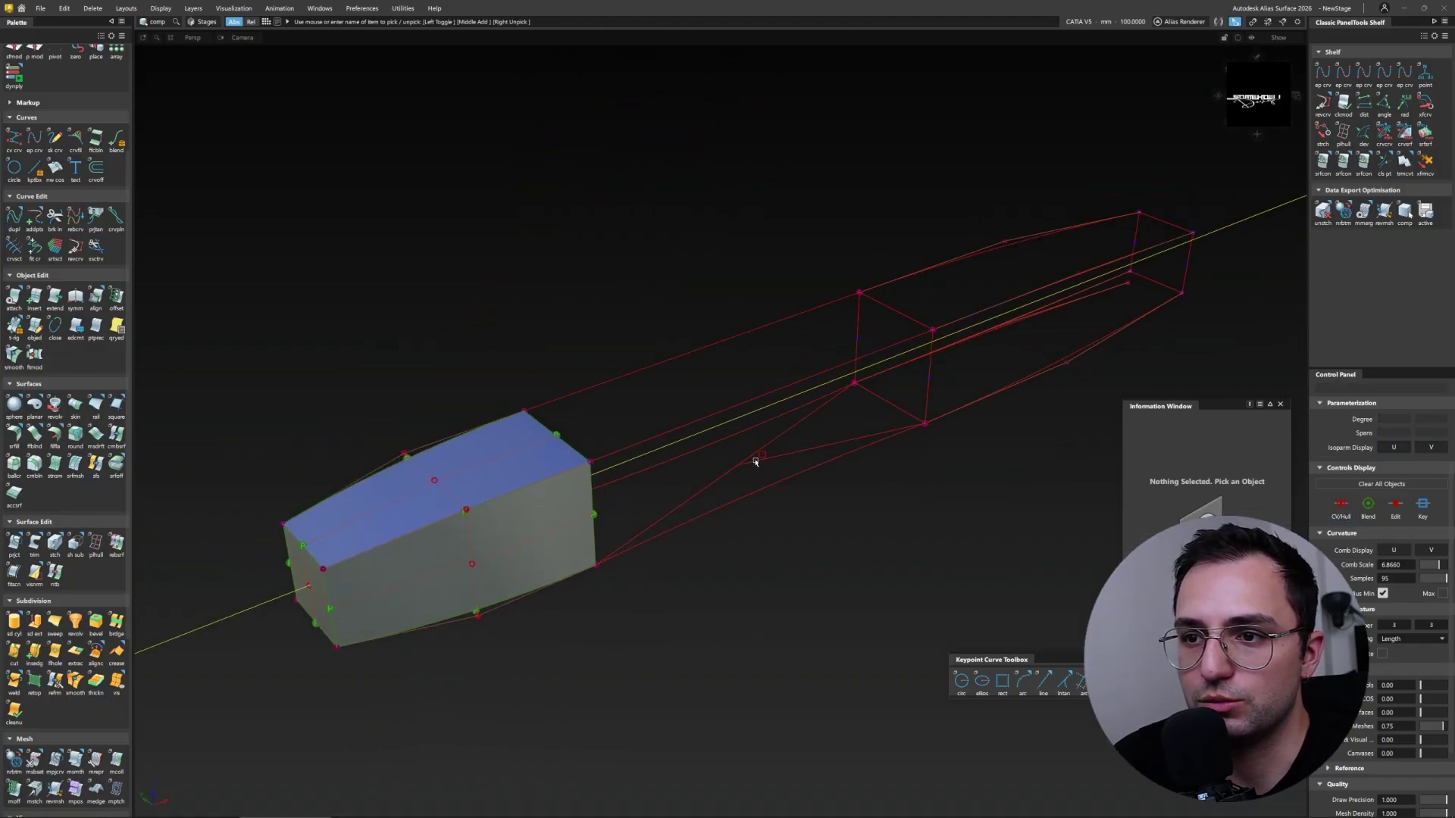
pyautogui.click(721, 480)
pyautogui.keyDown('alt'); pyautogui.keyDown('shift'); pyautogui.moveTo(727, 475); pyautogui.dragTo(918, 496); pyautogui.keyUp('shift'); pyautogui.keyUp('alt')
pyautogui.click(737, 539)
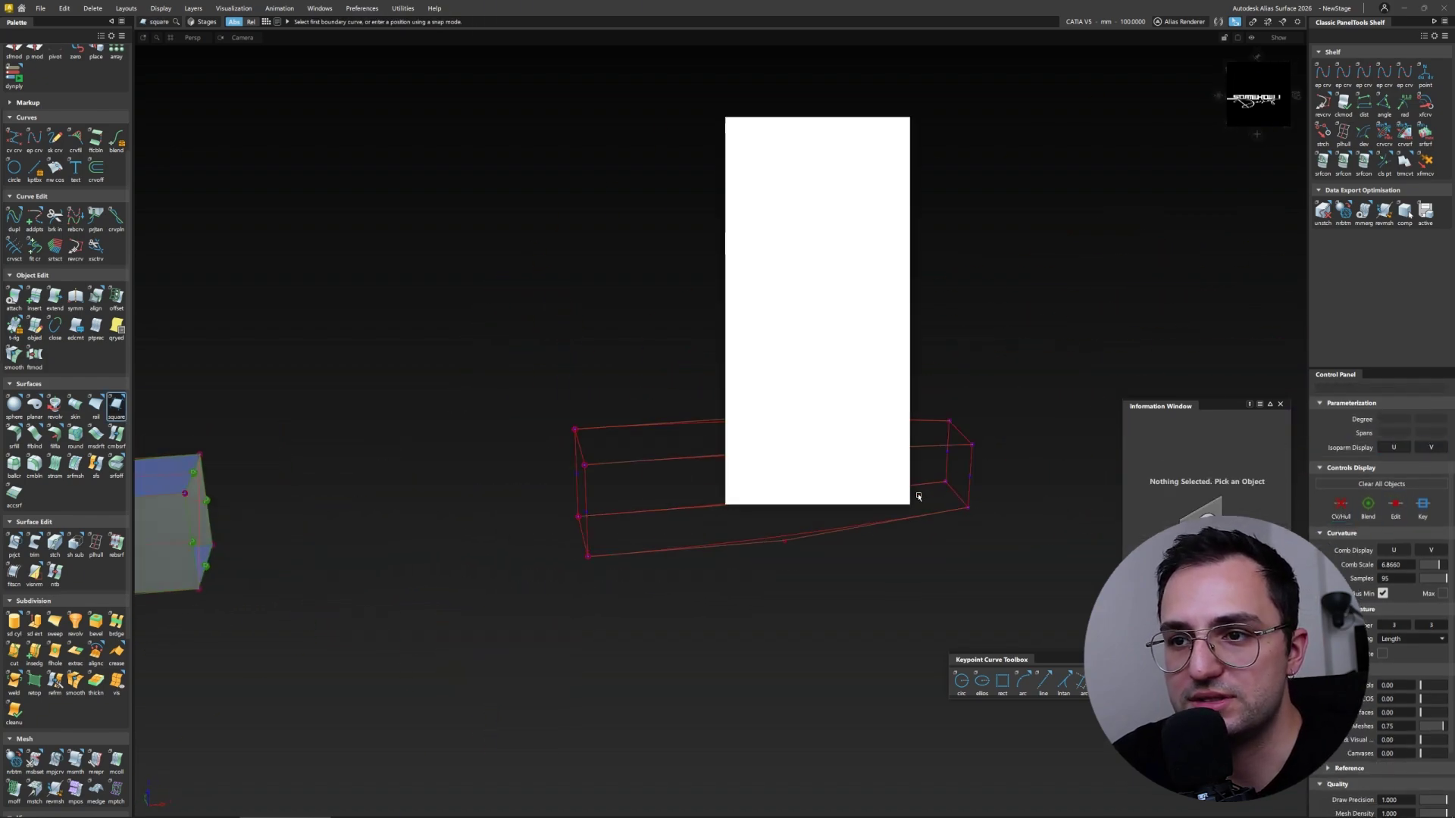
# Step: Cover the long tapered box's bottom and top faces with boundary surfaces
pyautogui.keyDown('alt'); pyautogui.keyDown('shift'); pyautogui.moveTo(910, 500); pyautogui.dragTo(527, 523, button='middle'); pyautogui.keyUp('shift'); pyautogui.keyUp('alt')
pyautogui.click(226, 564)
pyautogui.click(332, 550)
pyautogui.keyDown('alt'); pyautogui.keyDown('shift'); pyautogui.moveTo(331, 550); pyautogui.dragTo(481, 443); pyautogui.keyUp('shift'); pyautogui.keyUp('alt')
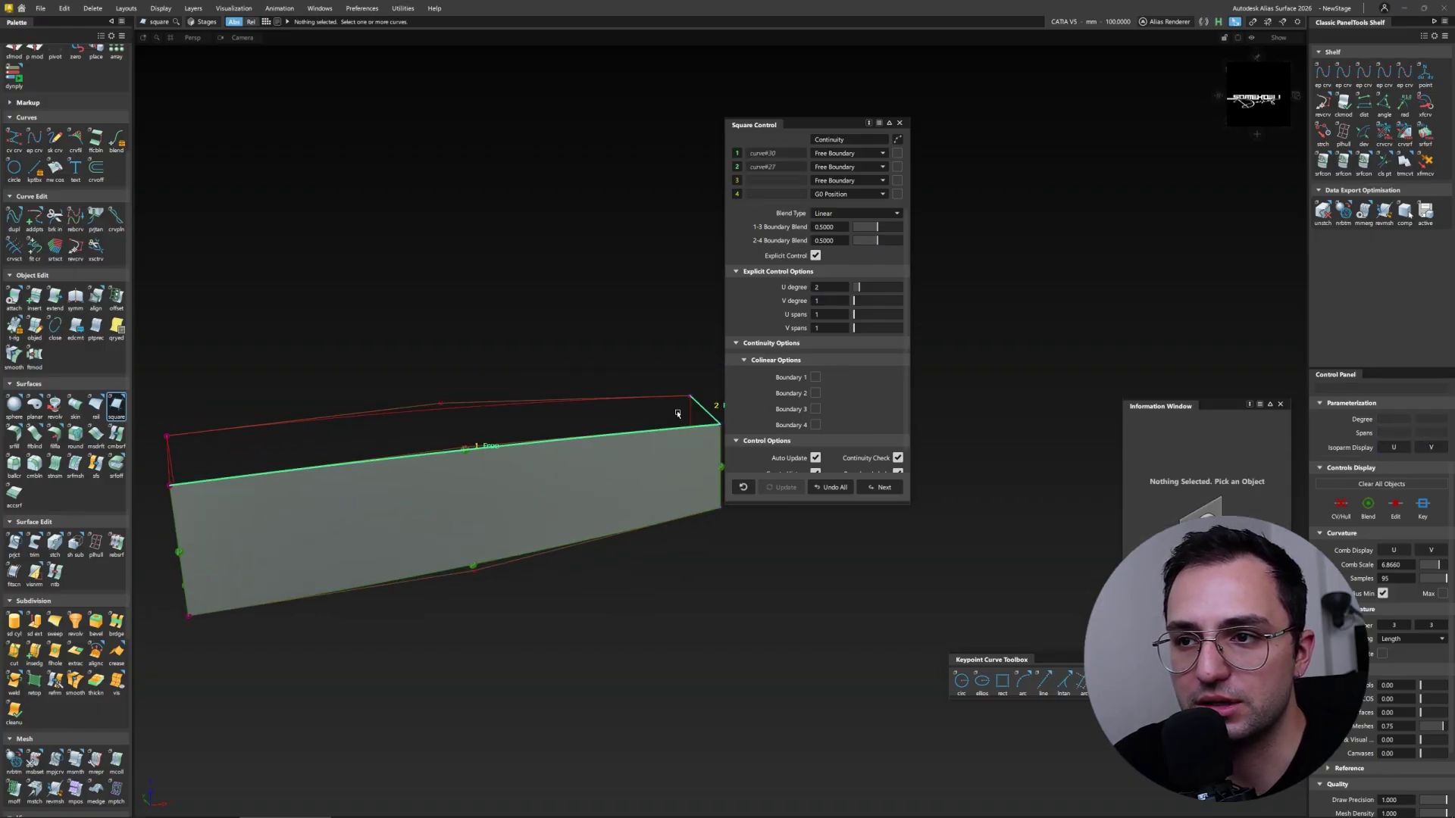
pyautogui.click(638, 403)
pyautogui.keyDown('alt'); pyautogui.keyDown('shift'); pyautogui.moveTo(638, 403); pyautogui.dragTo(407, 500); pyautogui.keyUp('shift'); pyautogui.keyUp('alt')
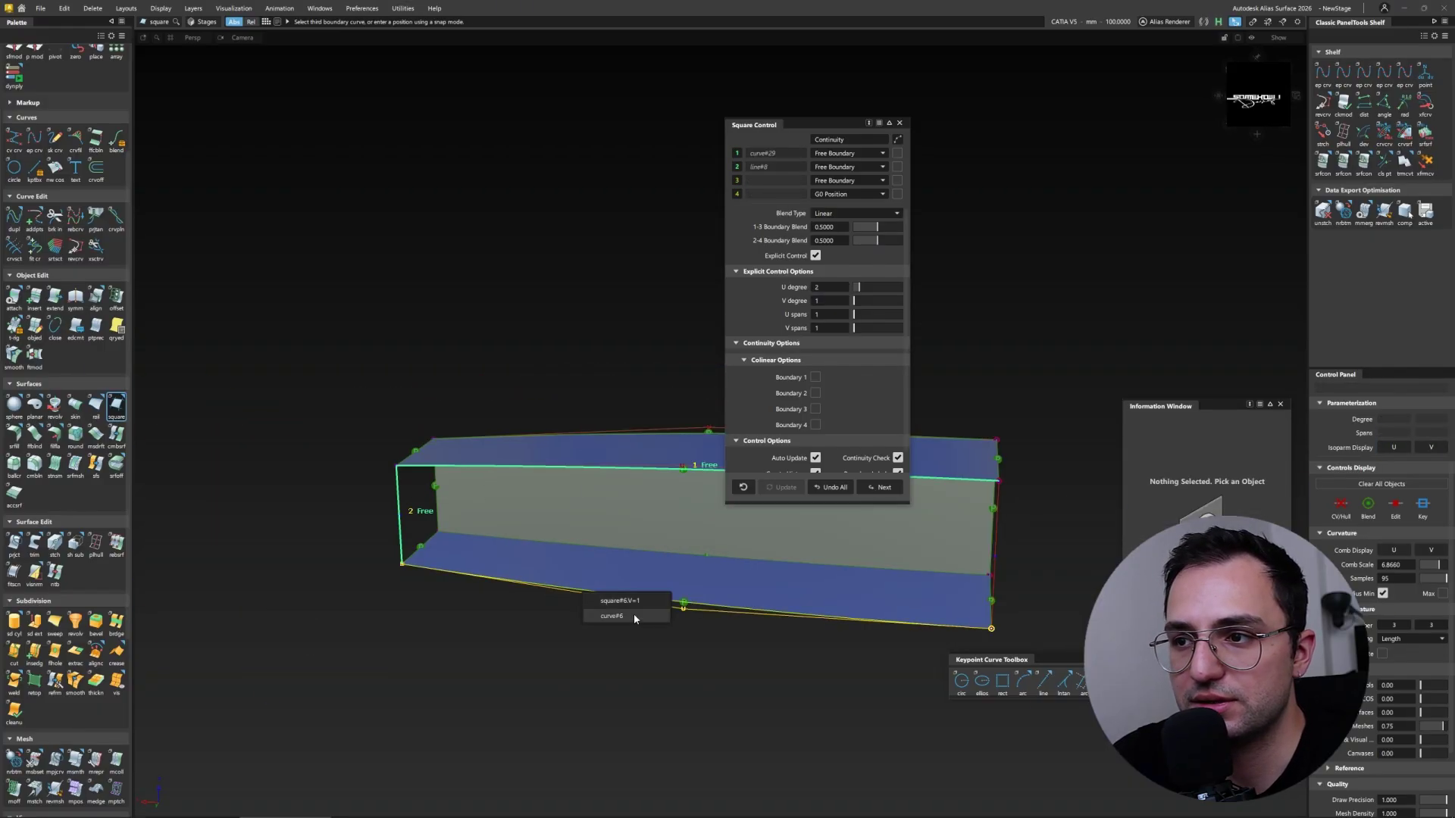
pyautogui.click(994, 566)
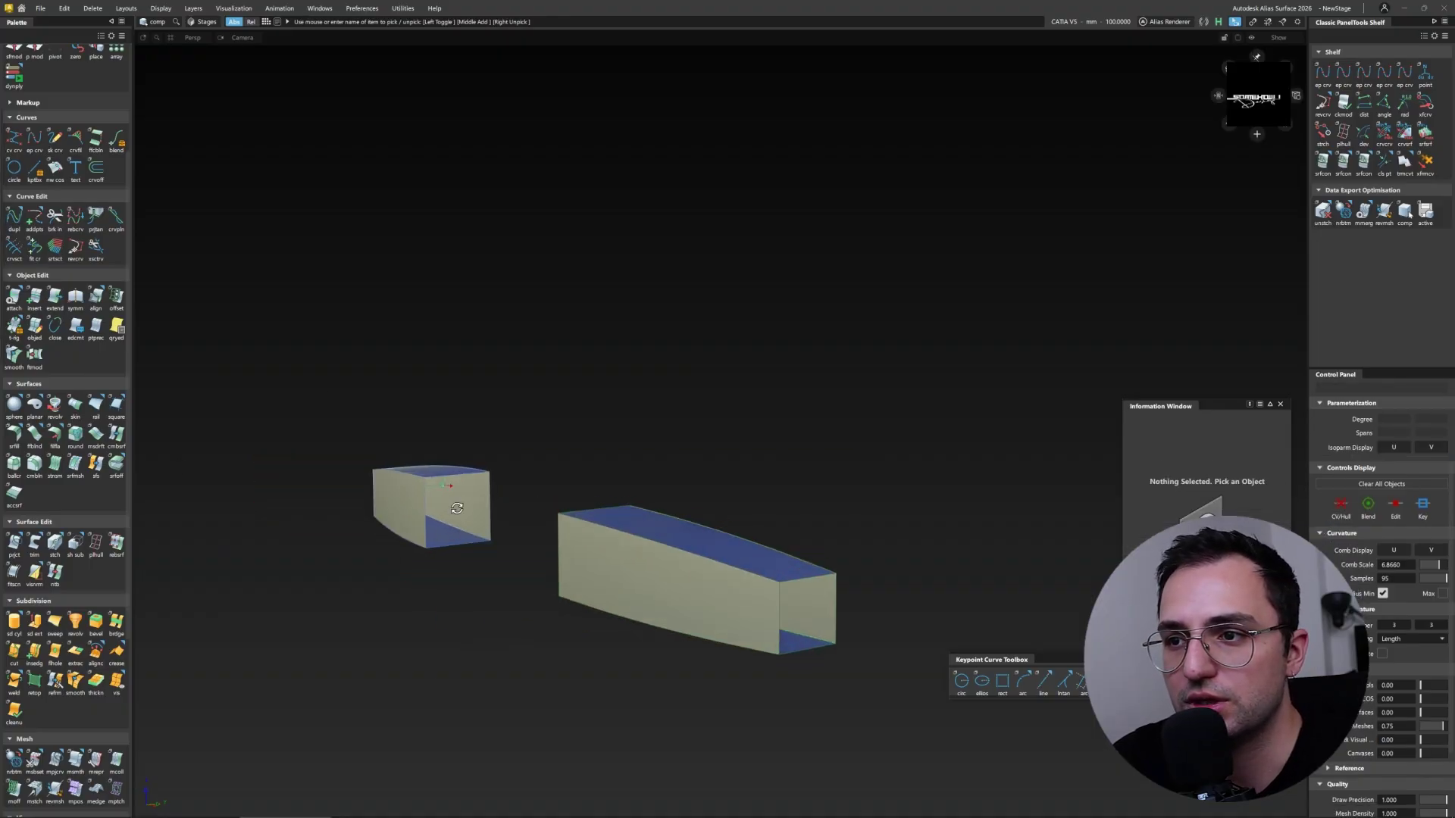
# Step: Skin across the gap between the boxes with U degree 2
pyautogui.keyDown('alt'); pyautogui.keyDown('shift'); pyautogui.moveTo(456, 507); pyautogui.dragTo(728, 565); pyautogui.keyUp('shift'); pyautogui.keyUp('alt')
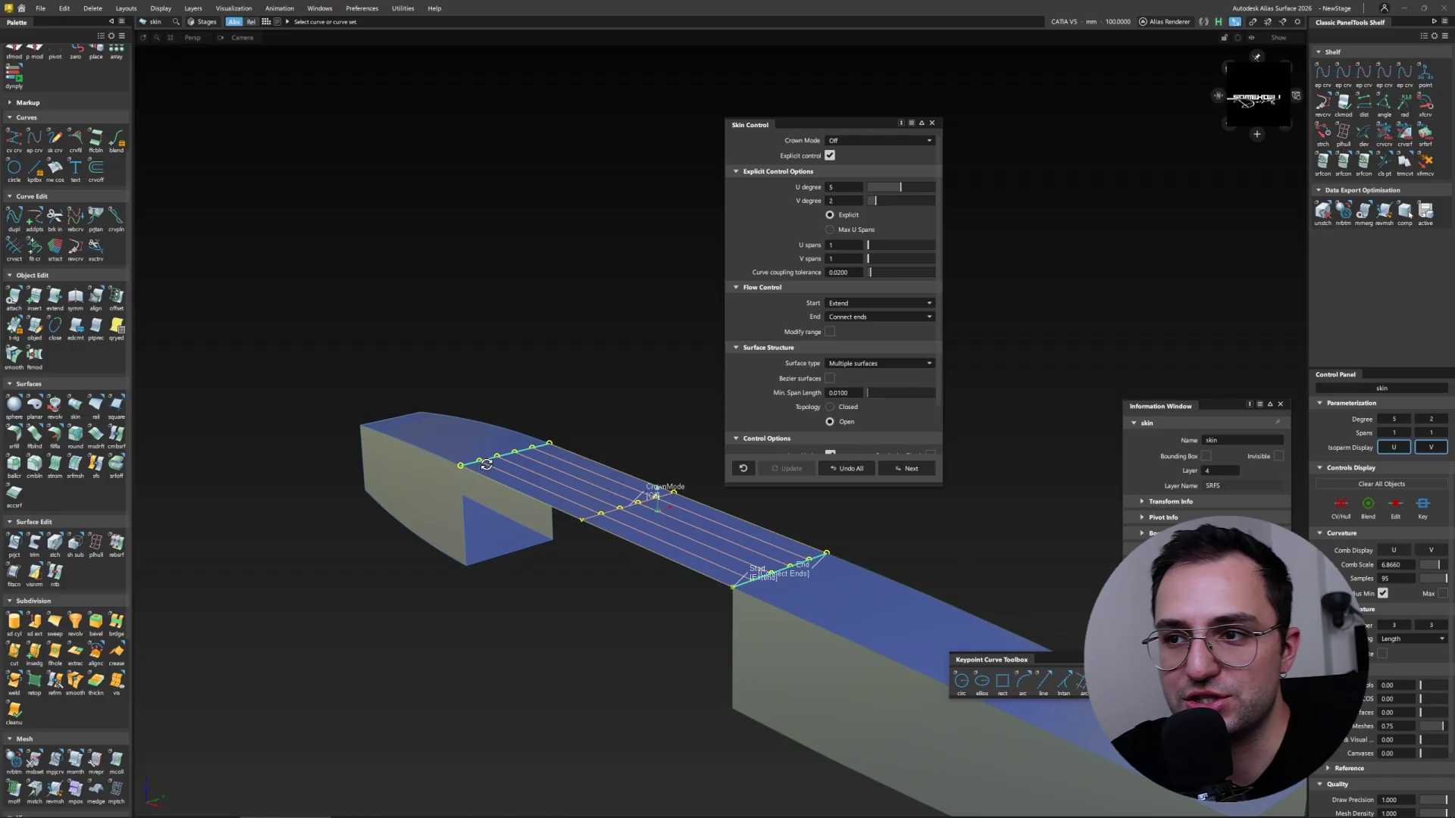
pyautogui.moveTo(900, 187); pyautogui.dragTo(876, 191)
pyautogui.keyDown('alt'); pyautogui.keyDown('shift'); pyautogui.moveTo(519, 588); pyautogui.dragTo(771, 667); pyautogui.keyUp('shift'); pyautogui.keyUp('alt')
pyautogui.keyDown('alt'); pyautogui.keyDown('shift'); pyautogui.moveTo(976, 610); pyautogui.dragTo(783, 637); pyautogui.keyUp('shift'); pyautogui.keyUp('alt')
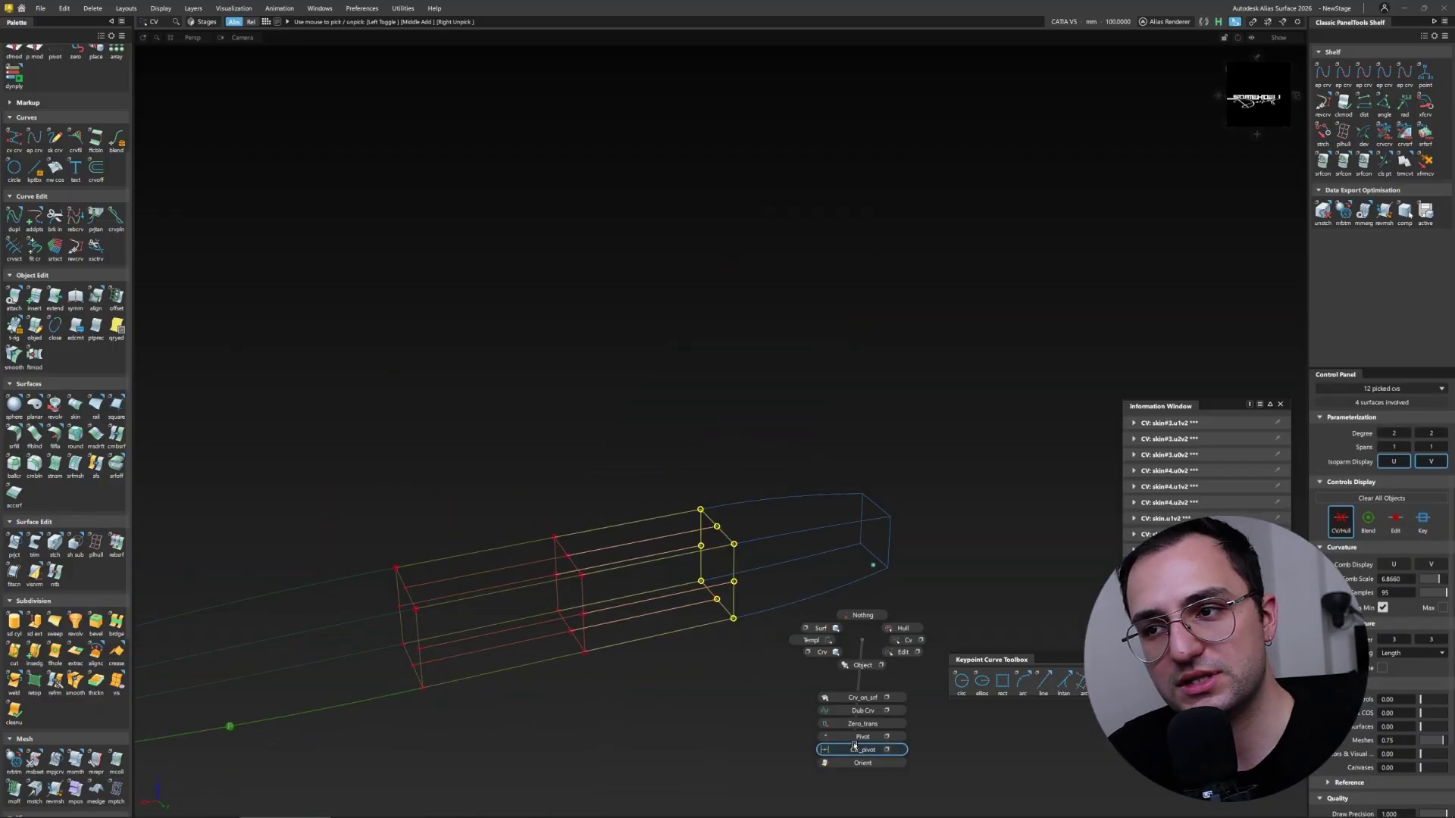
# Step: Select the control vertices at one end of the skin and rotate them to twist it
pyautogui.press('F2')
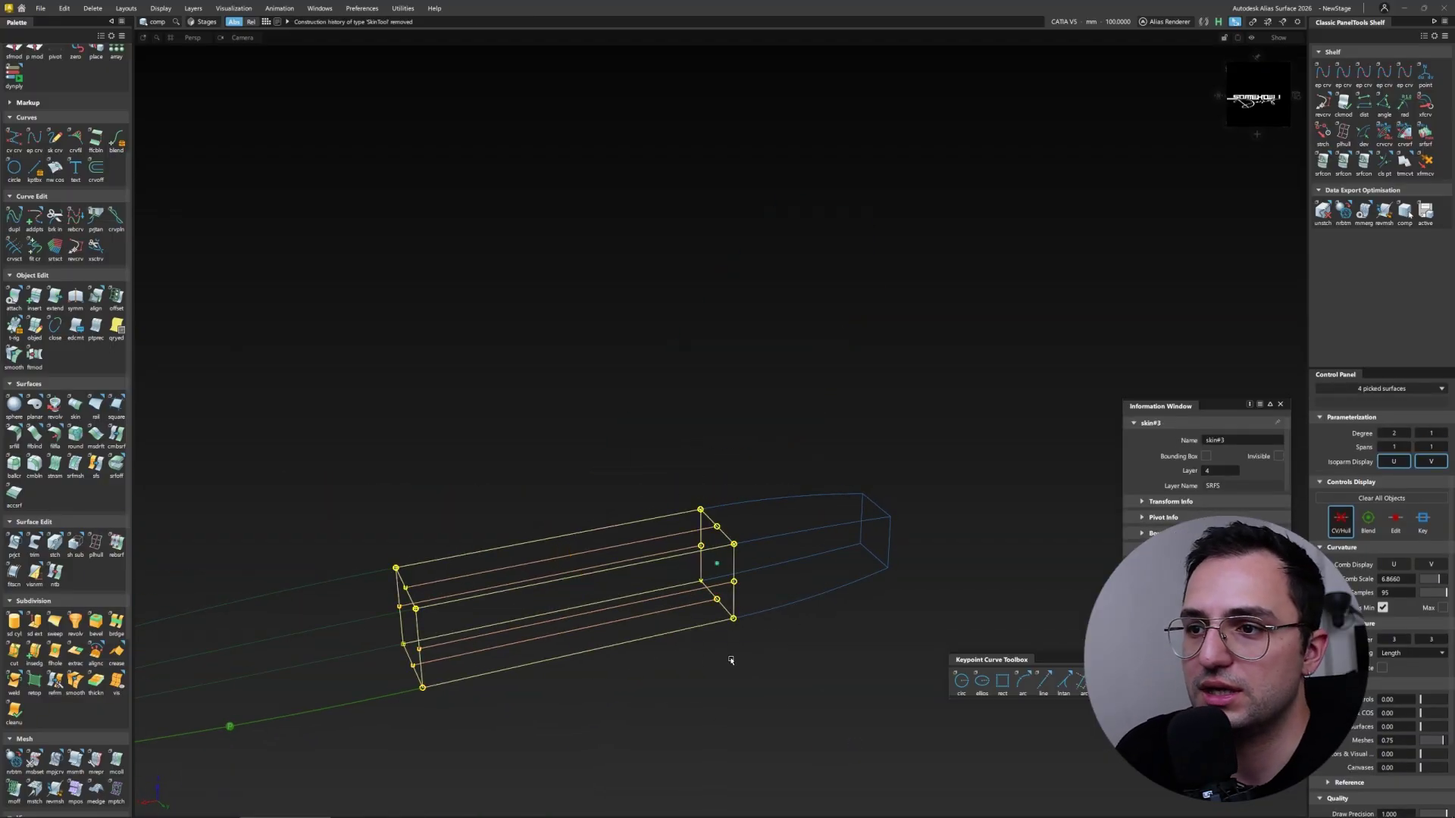
pyautogui.press('F1')
pyautogui.keyDown('alt'); pyautogui.keyDown('shift'); pyautogui.moveTo(669, 719); pyautogui.dragTo(401, 578); pyautogui.keyUp('shift'); pyautogui.keyUp('alt')
pyautogui.moveTo(498, 560); pyautogui.dragTo(413, 698)
pyautogui.keyDown('ctrl'); pyautogui.keyDown('shift'); pyautogui.moveTo(645, 695); pyautogui.dragTo(644, 777); pyautogui.keyUp('shift'); pyautogui.keyUp('ctrl')
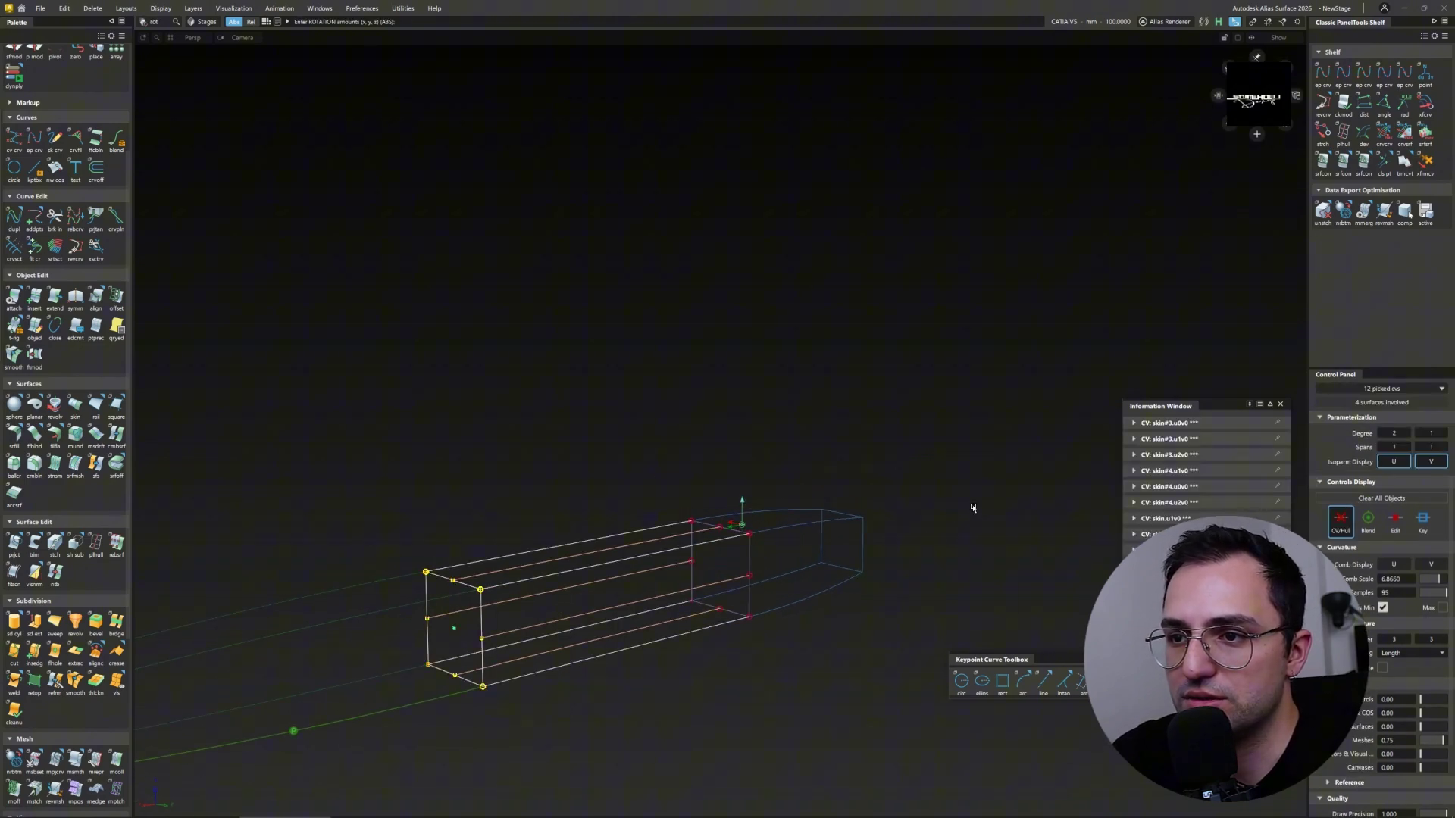
# Step: Inspect the twisted bar from end-on and side views
pyautogui.moveTo(972, 507)
pyautogui.keyDown('alt'); pyautogui.keyDown('shift'); pyautogui.mouseDown()
pyautogui.moveTo(730, 658)
pyautogui.moveTo(584, 571)
pyautogui.moveTo(490, 740)
pyautogui.moveTo(546, 570)
pyautogui.moveTo(659, 584)
pyautogui.moveTo(796, 422)
pyautogui.moveTo(636, 611)
pyautogui.moveTo(659, 722)
pyautogui.moveTo(666, 480)
pyautogui.moveTo(720, 591)
pyautogui.mouseUp(); pyautogui.keyUp('shift'); pyautogui.keyUp('alt')
pyautogui.moveTo(655, 525); pyautogui.dragTo(508, 438)
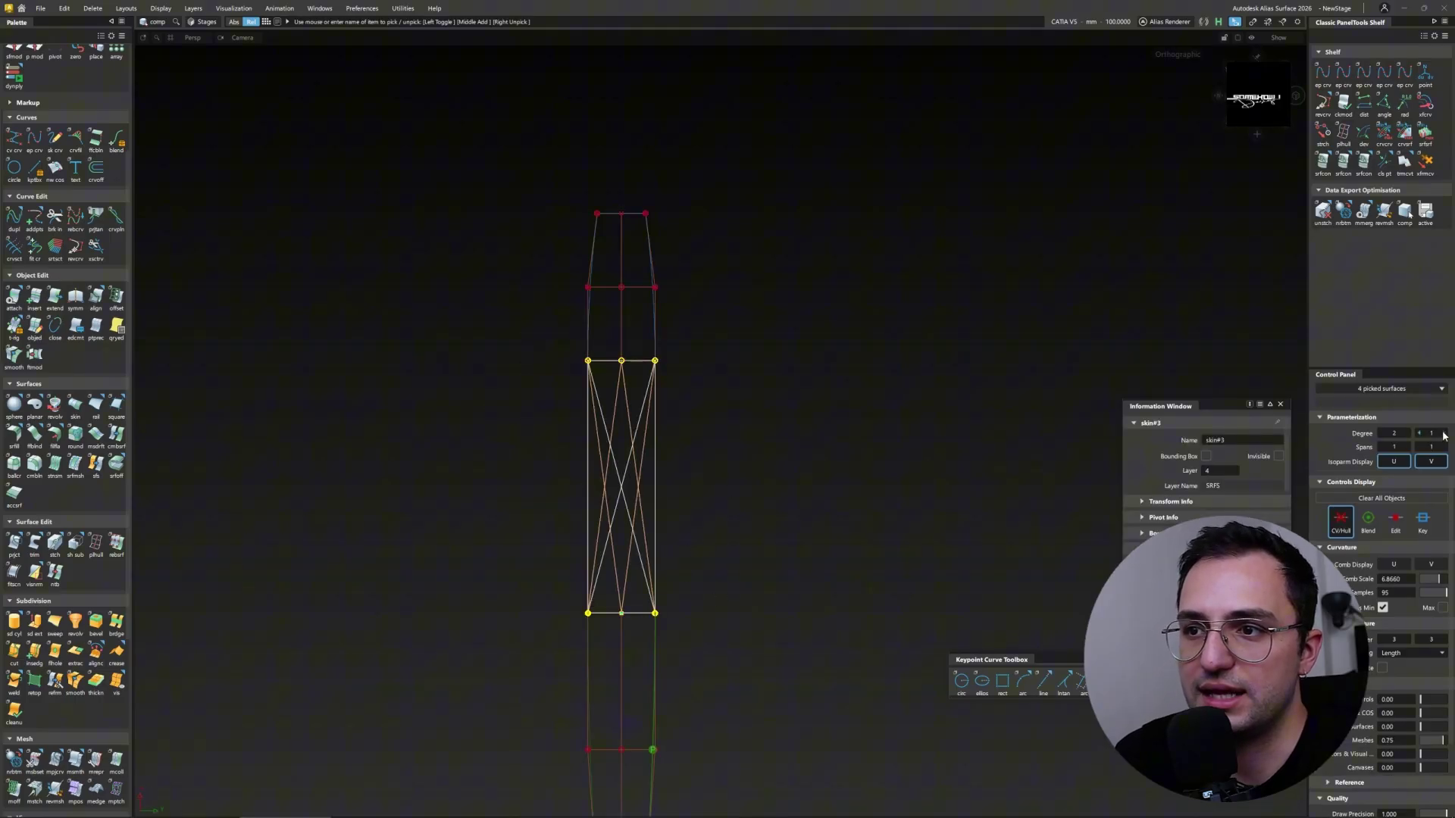
pyautogui.click(637, 600)
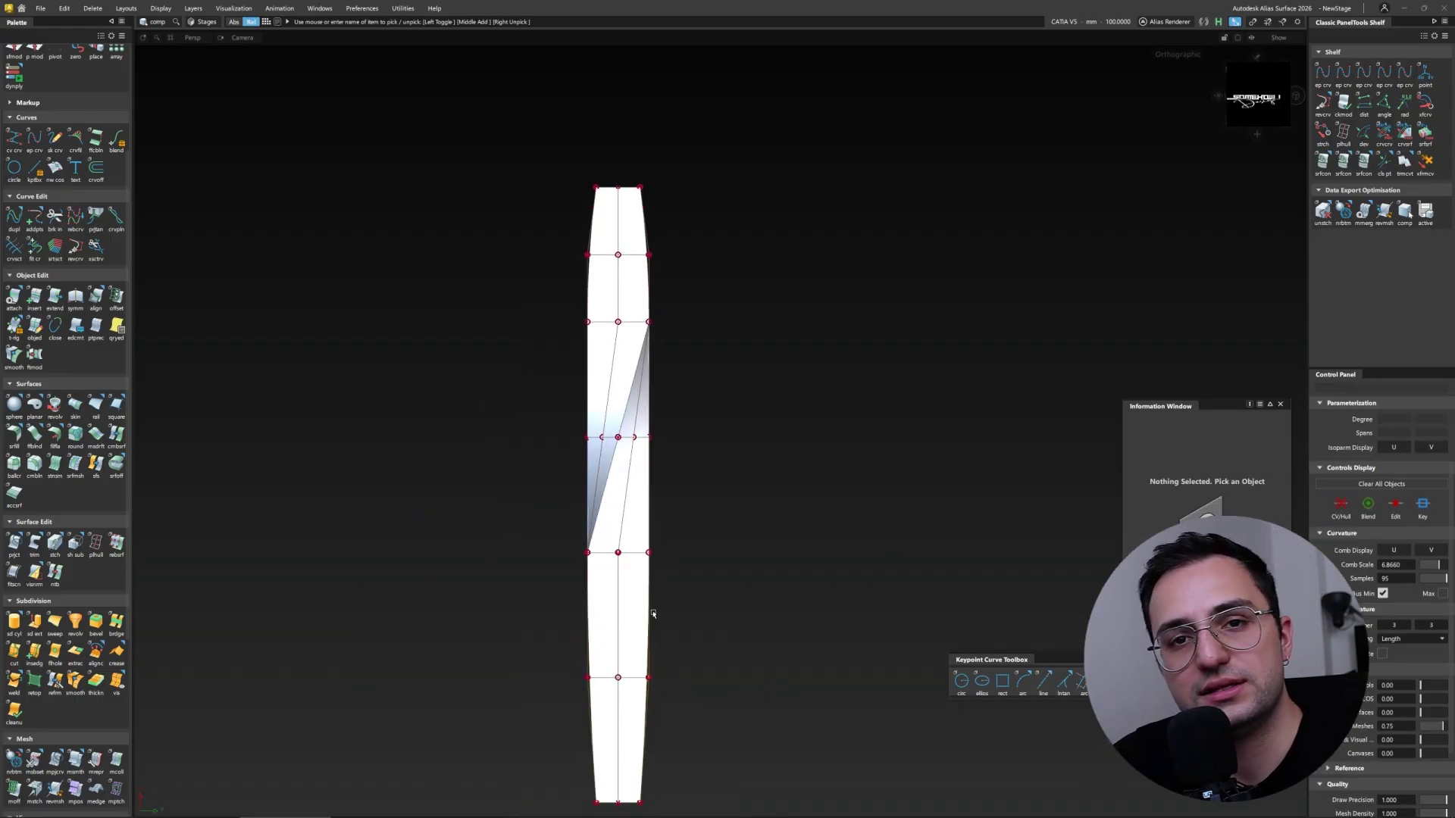
pyautogui.keyDown('alt'); pyautogui.keyDown('shift'); pyautogui.moveTo(650, 611); pyautogui.dragTo(715, 425); pyautogui.keyUp('shift'); pyautogui.keyUp('alt')
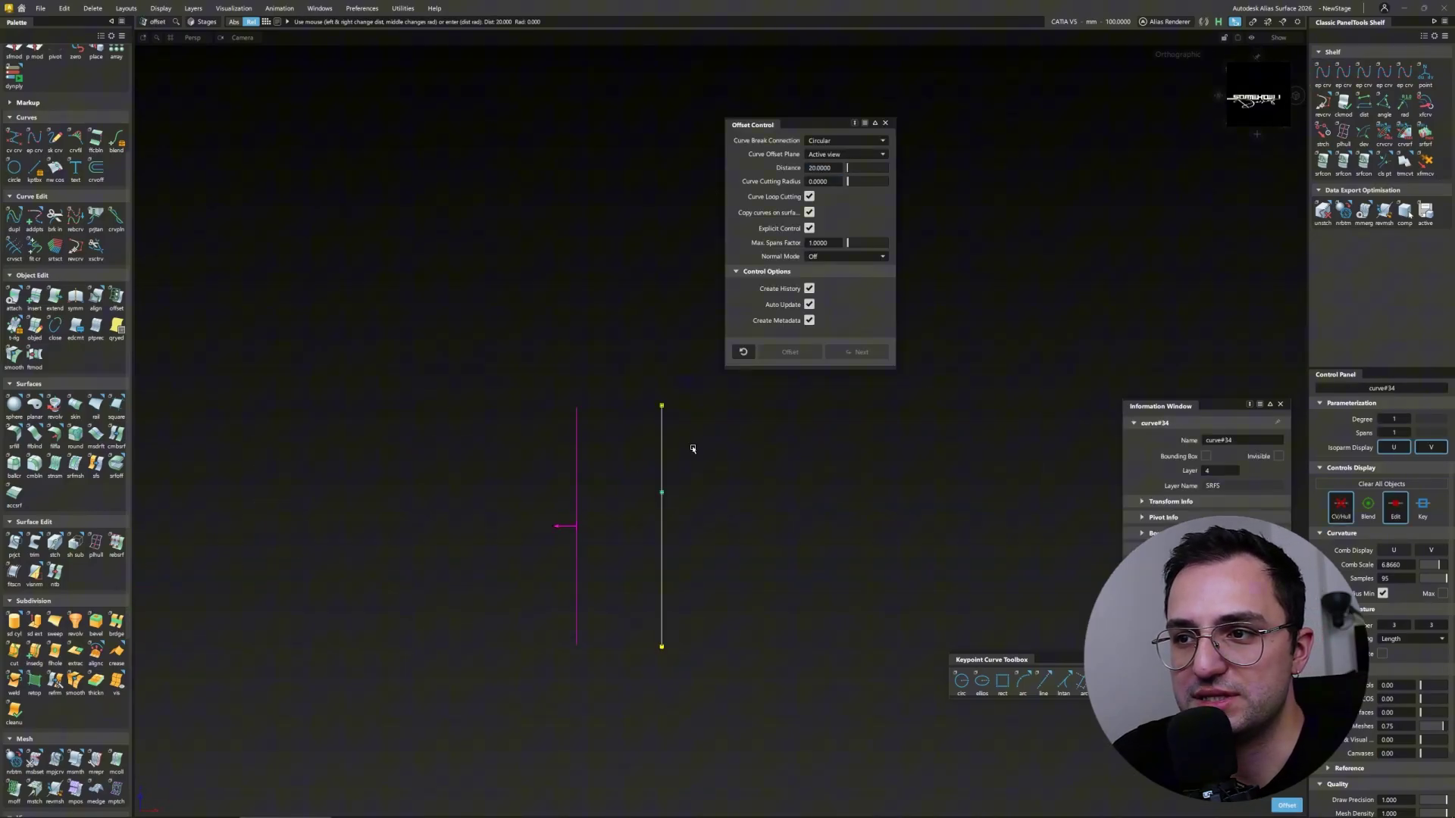
# Step: Offset the vertical curve twice and copy the three curves to the left
pyautogui.press('Escape')
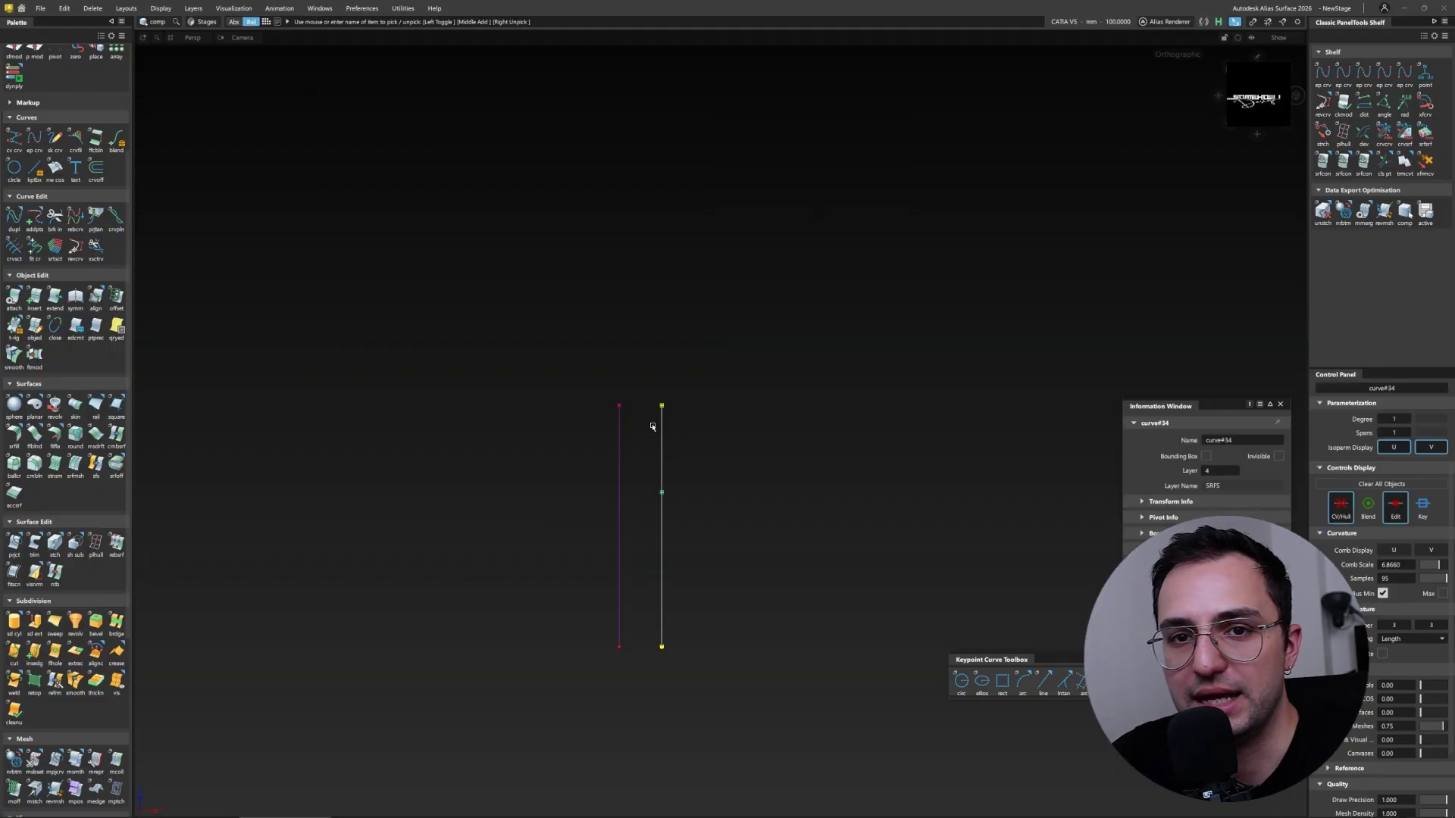
pyautogui.click(661, 494)
pyautogui.click(672, 481)
pyautogui.moveTo(758, 682); pyautogui.dragTo(419, 261)
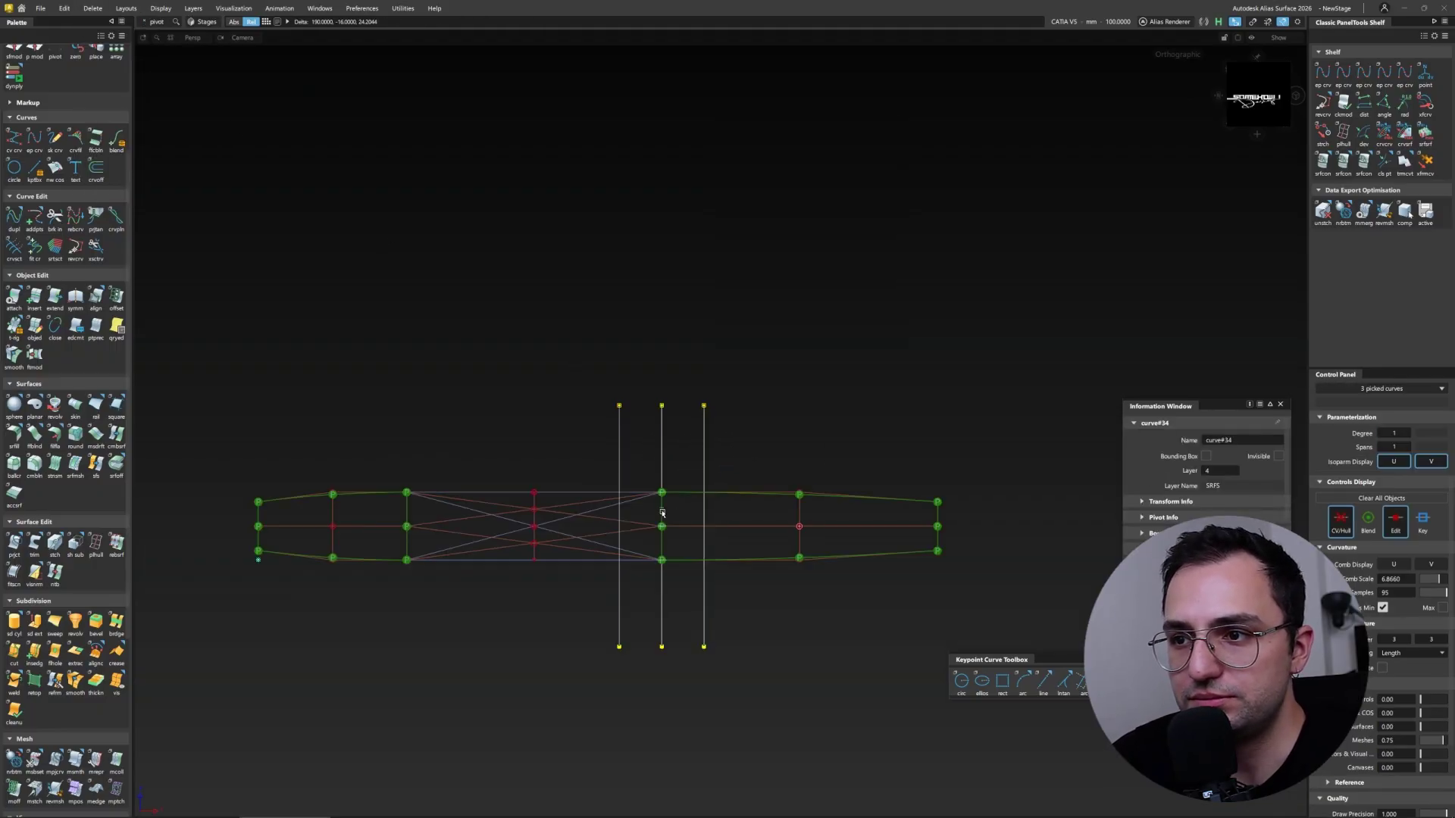
pyautogui.press('Escape')
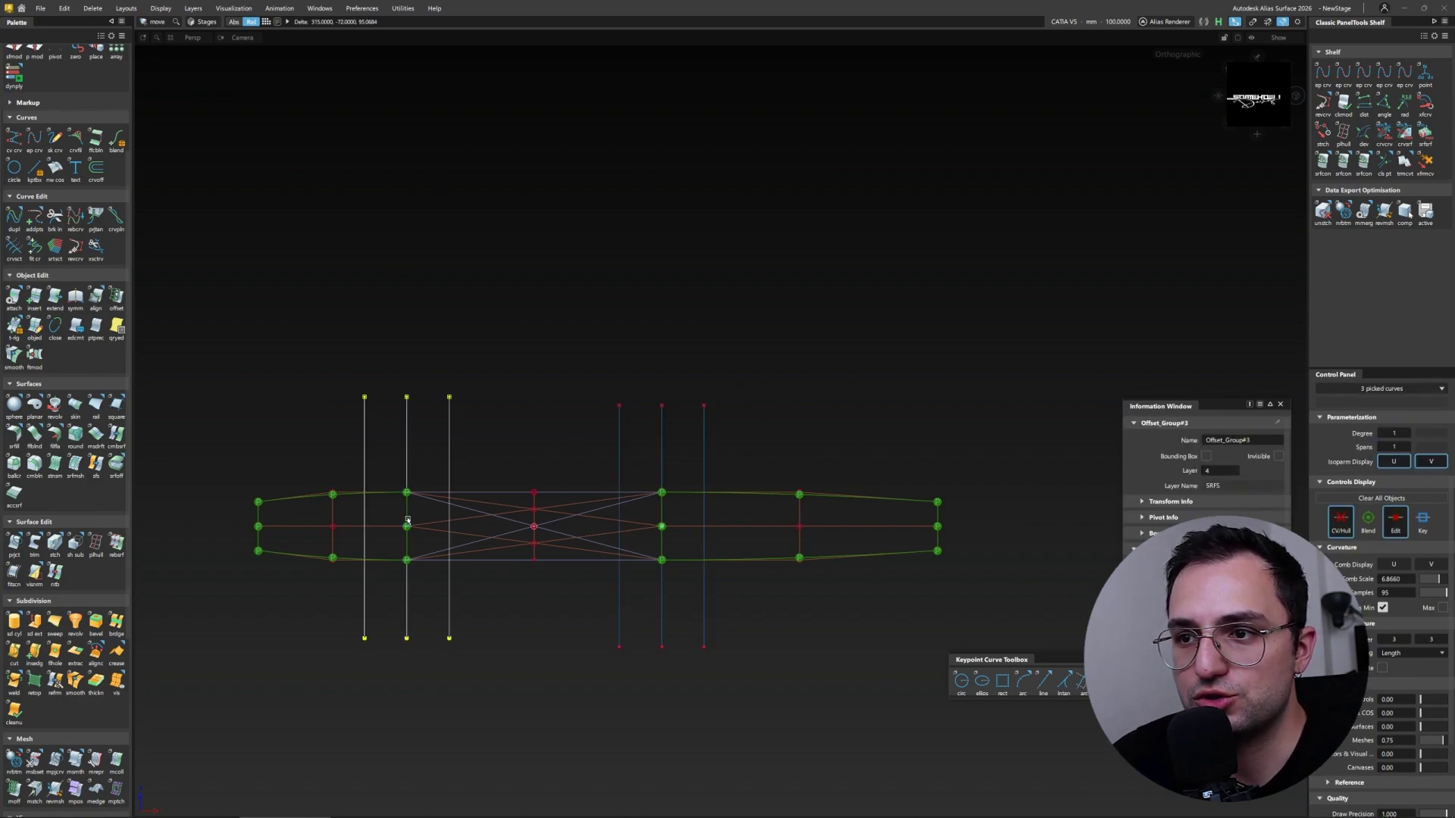
# Step: Project the vertical curves onto both box surfaces and trim away the strips
pyautogui.press('t')
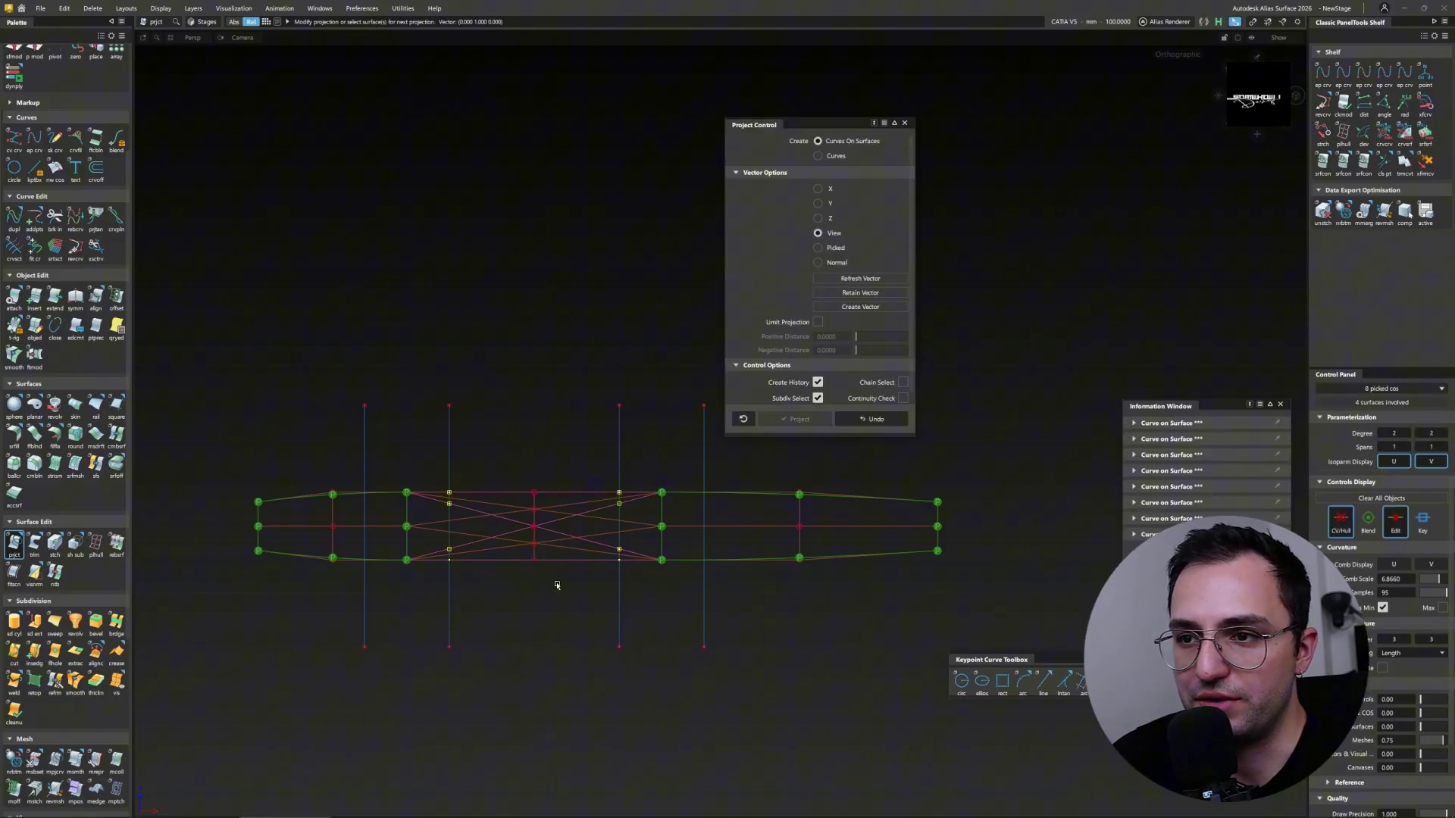
pyautogui.click(740, 479)
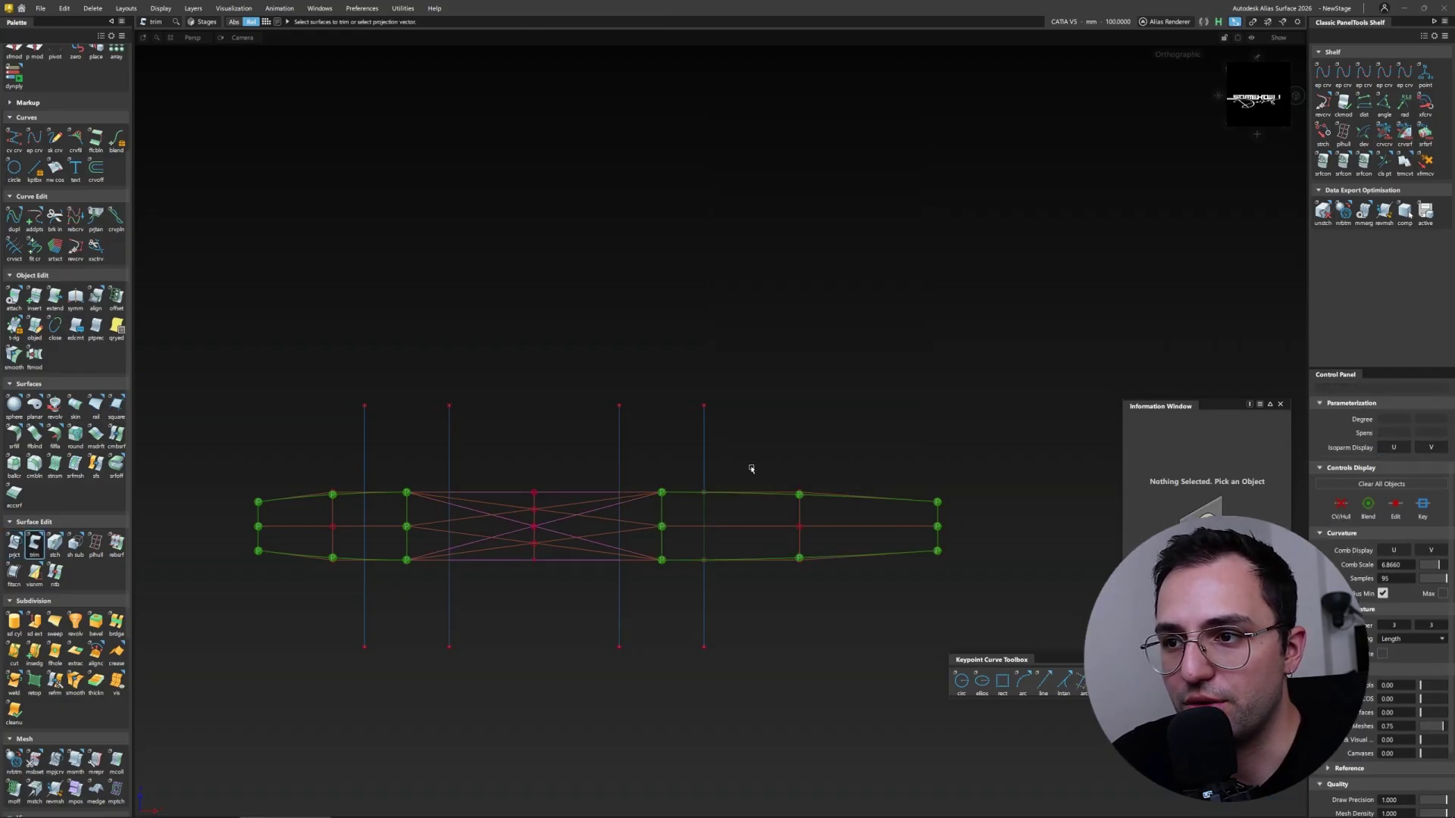
pyautogui.press('p')
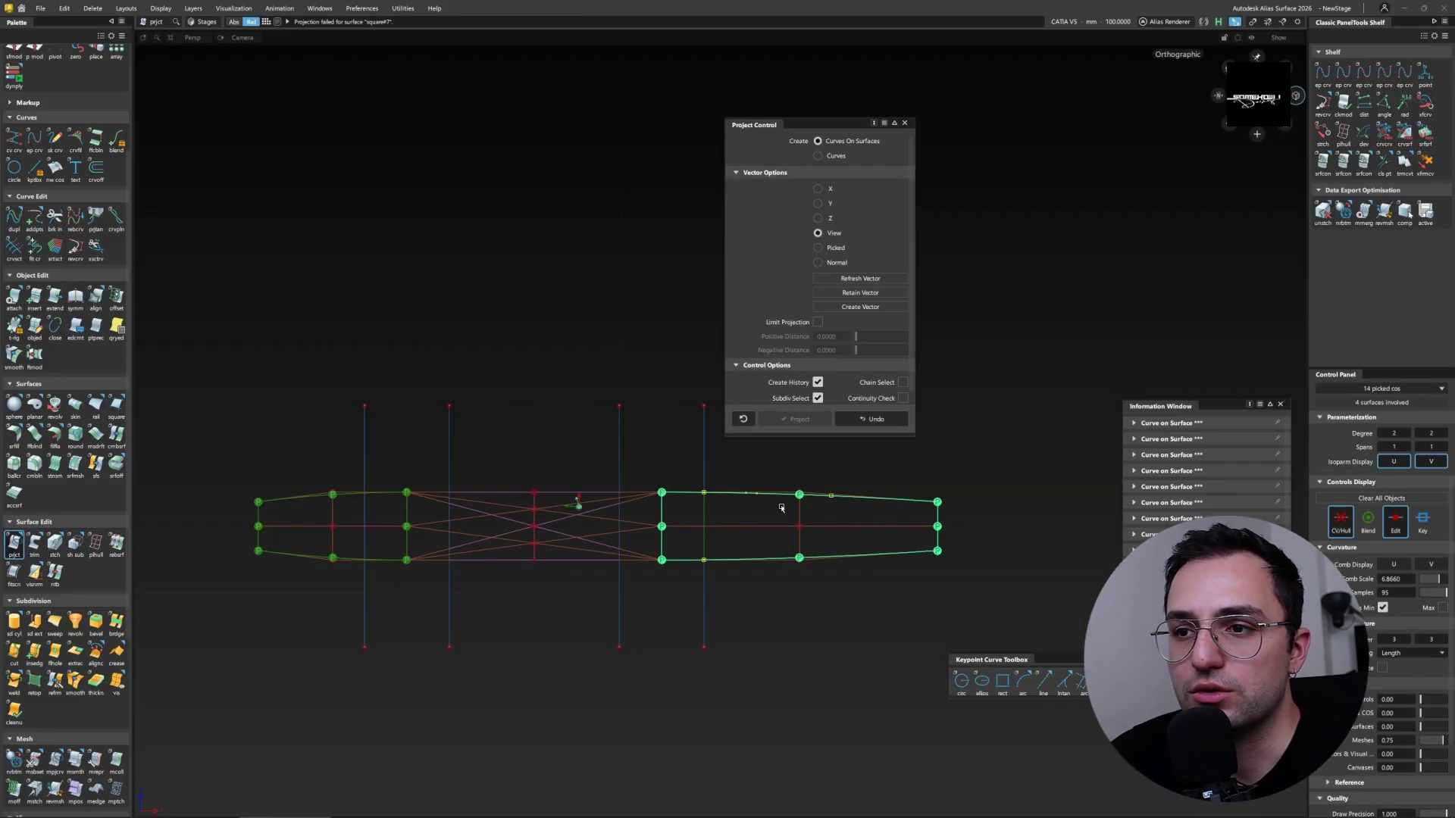
pyautogui.press('t')
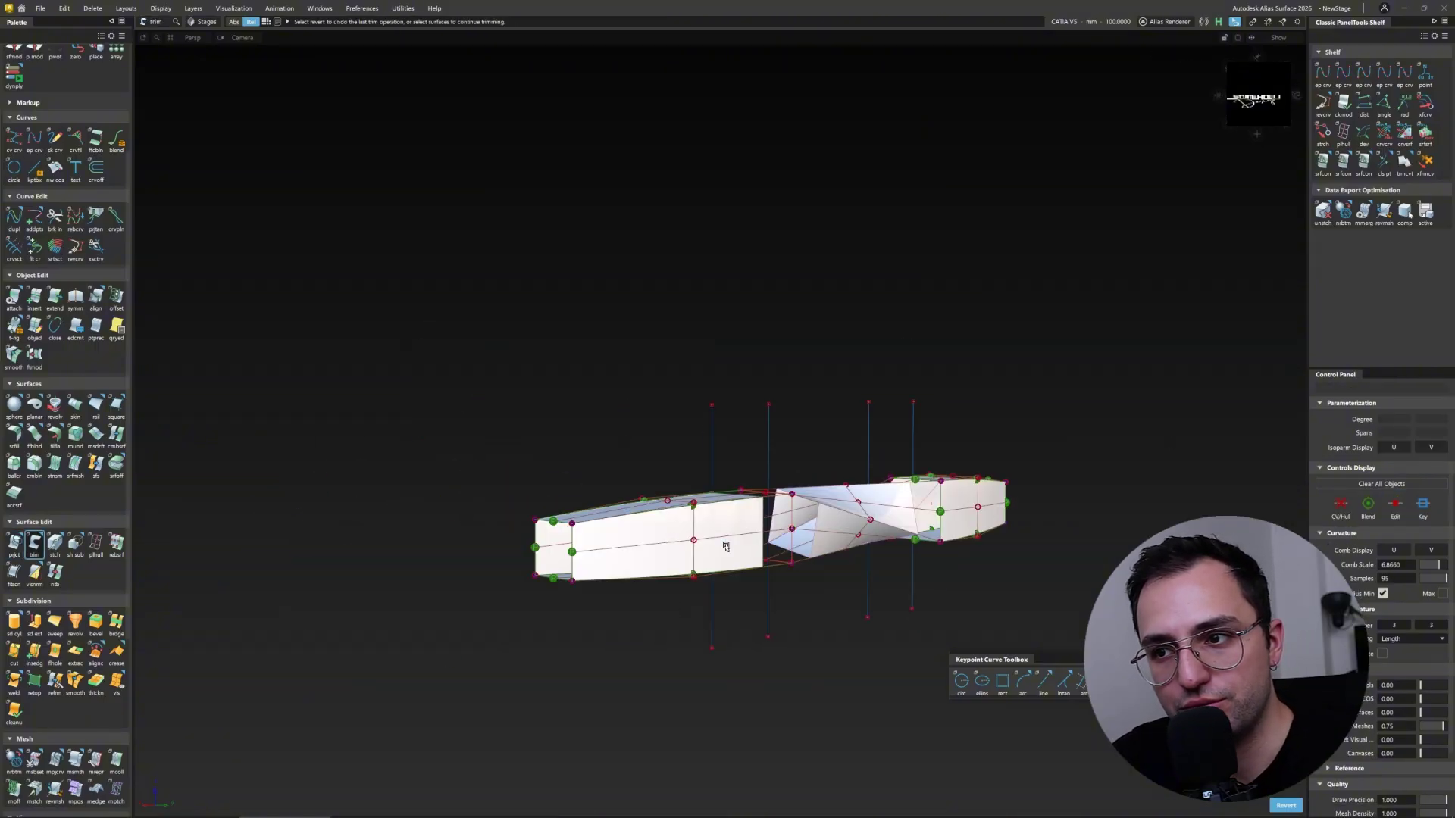
pyautogui.click(358, 520)
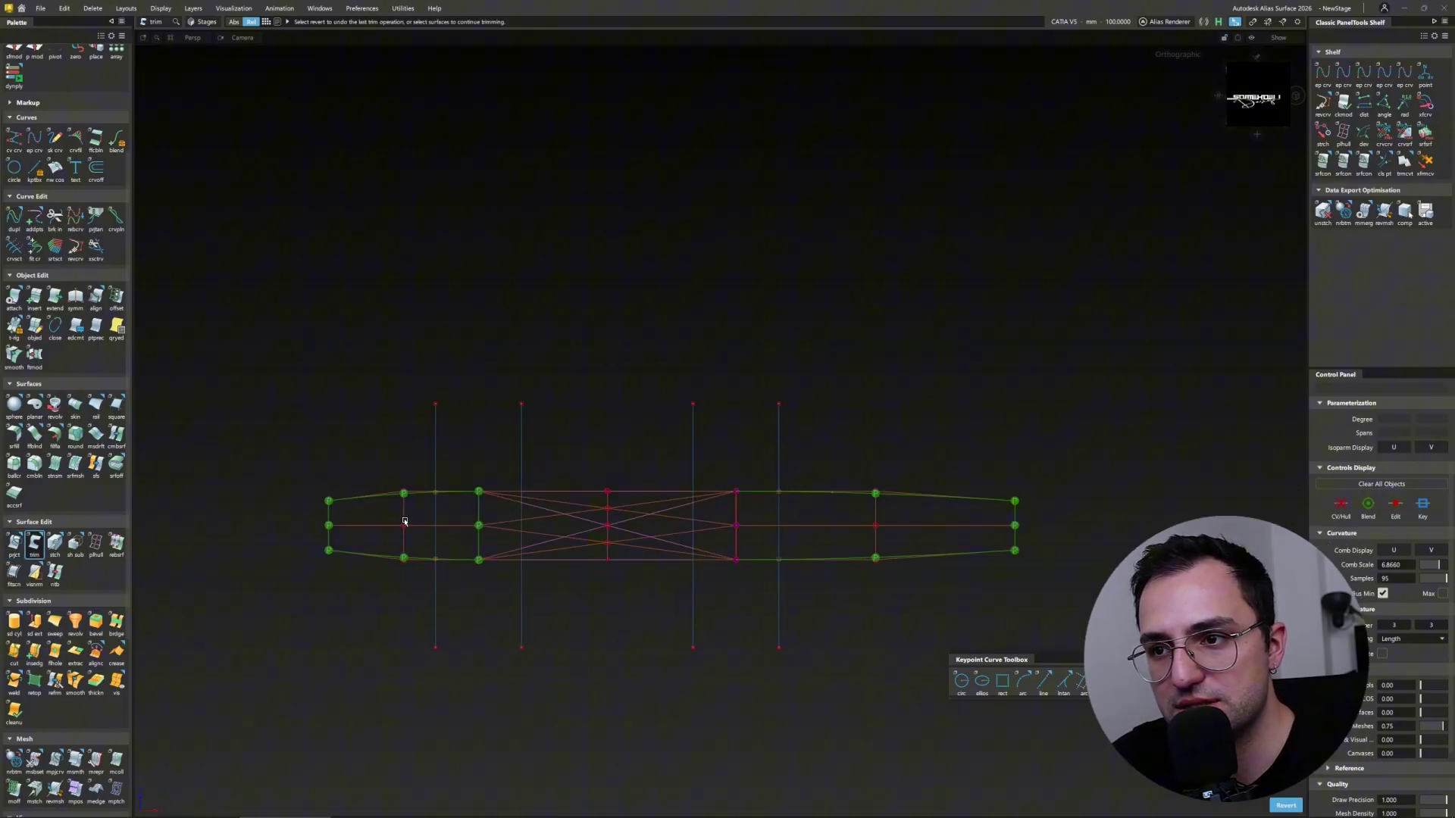
pyautogui.keyDown('alt'); pyautogui.keyDown('shift'); pyautogui.moveTo(405, 520); pyautogui.dragTo(660, 524); pyautogui.keyUp('shift'); pyautogui.keyUp('alt')
pyautogui.moveTo(510, 480)
pyautogui.keyDown('alt'); pyautogui.keyDown('shift'); pyautogui.mouseDown()
pyautogui.moveTo(659, 416)
pyautogui.moveTo(790, 630)
pyautogui.mouseUp(); pyautogui.keyUp('shift'); pyautogui.keyUp('alt')
pyautogui.press('F8')
# Step: Fill the first gap with a Freeform Blend aligned to the edge
pyautogui.moveTo(516, 649); pyautogui.dragTo(517, 648)
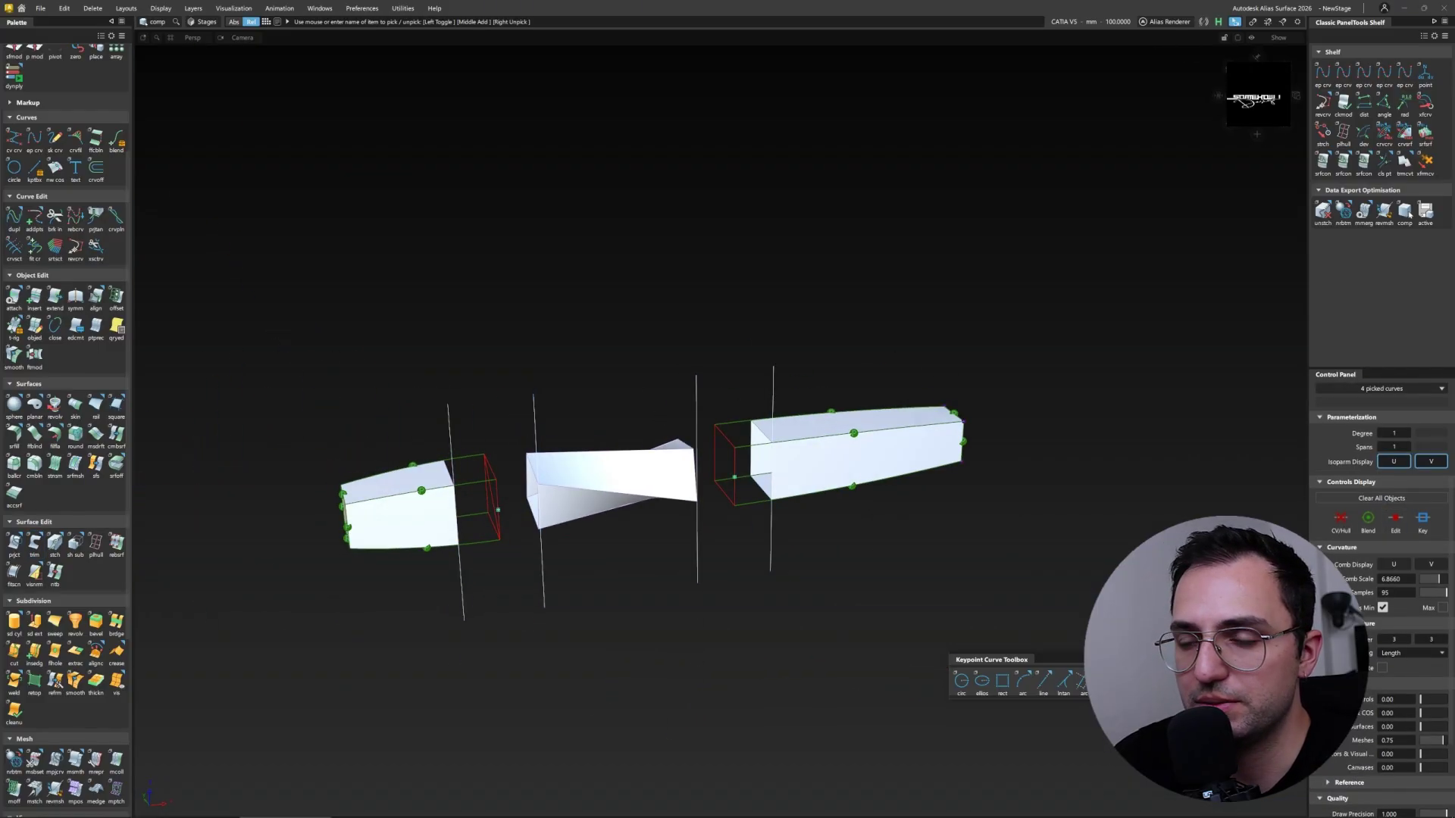
pyautogui.click(34, 436)
pyautogui.keyDown('alt'); pyautogui.keyDown('shift'); pyautogui.moveTo(575, 424); pyautogui.dragTo(763, 445); pyautogui.keyUp('shift'); pyautogui.keyUp('alt')
pyautogui.keyDown('alt'); pyautogui.keyDown('shift'); pyautogui.moveTo(837, 568); pyautogui.dragTo(649, 458); pyautogui.keyUp('shift'); pyautogui.keyUp('alt')
pyautogui.keyDown('alt'); pyautogui.keyDown('shift'); pyautogui.moveTo(649, 458); pyautogui.dragTo(513, 464, button='right'); pyautogui.keyUp('shift'); pyautogui.keyUp('alt')
pyautogui.click(929, 430)
pyautogui.keyDown('alt'); pyautogui.keyDown('shift'); pyautogui.moveTo(942, 432); pyautogui.dragTo(682, 455); pyautogui.keyUp('shift'); pyautogui.keyUp('alt')
pyautogui.keyDown('alt'); pyautogui.keyDown('shift'); pyautogui.moveTo(682, 455); pyautogui.dragTo(244, 587, button='right'); pyautogui.keyUp('shift'); pyautogui.keyUp('alt')
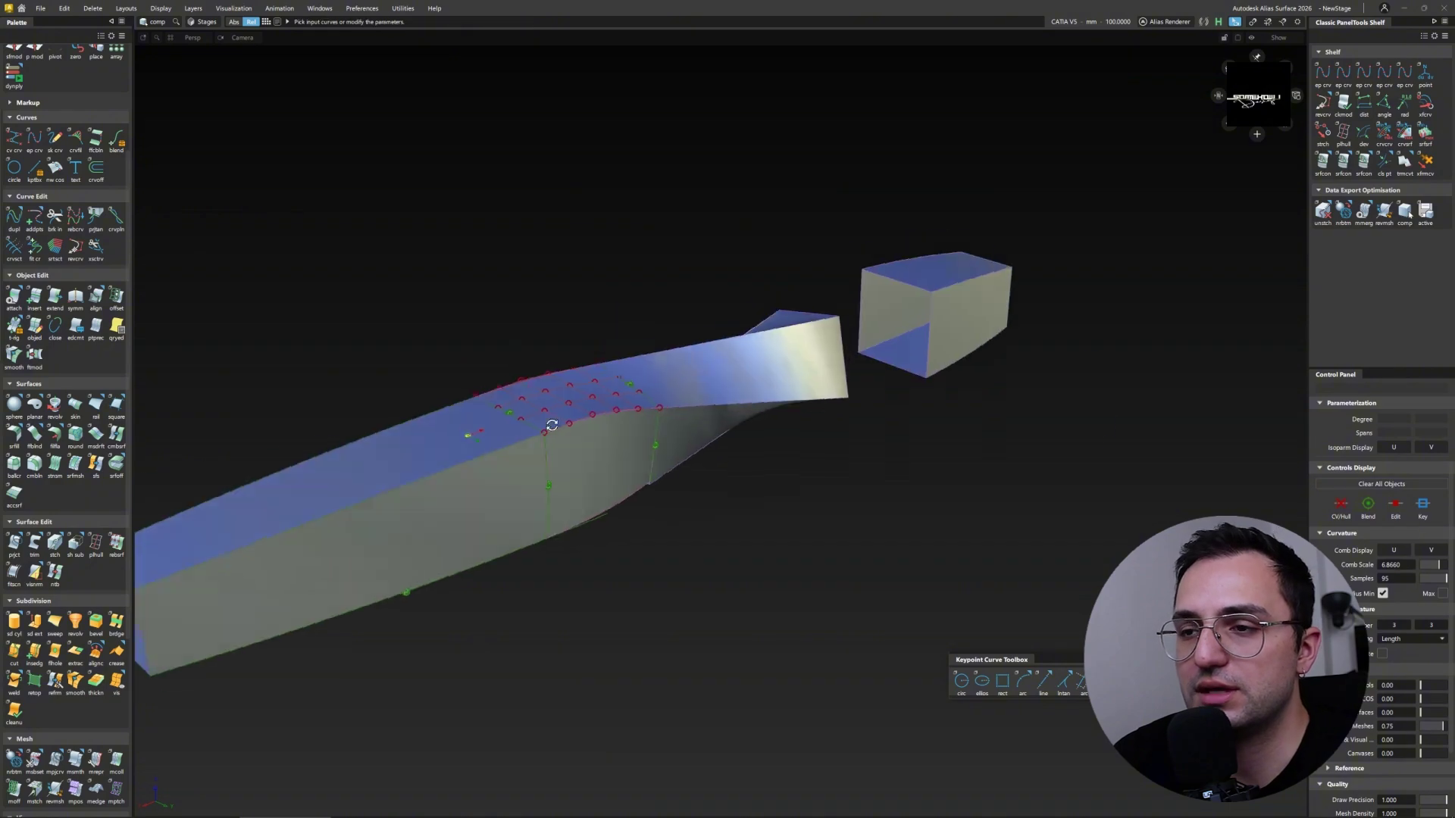
# Step: Blend the second gap and use the Delete menu options
pyautogui.click(552, 416)
pyautogui.moveTo(552, 416)
pyautogui.keyDown('alt'); pyautogui.keyDown('shift'); pyautogui.mouseDown()
pyautogui.moveTo(610, 342)
pyautogui.moveTo(576, 409)
pyautogui.mouseUp(); pyautogui.keyUp('shift'); pyautogui.keyUp('alt')
pyautogui.keyDown('alt'); pyautogui.keyDown('shift'); pyautogui.moveTo(576, 409); pyautogui.dragTo(460, 571, button='middle'); pyautogui.keyUp('shift'); pyautogui.keyUp('alt')
pyautogui.keyDown('alt'); pyautogui.keyDown('shift'); pyautogui.moveTo(666, 572); pyautogui.dragTo(769, 528); pyautogui.keyUp('shift'); pyautogui.keyUp('alt')
pyautogui.keyDown('alt'); pyautogui.keyDown('shift'); pyautogui.moveTo(737, 397); pyautogui.dragTo(780, 530); pyautogui.keyUp('shift'); pyautogui.keyUp('alt')
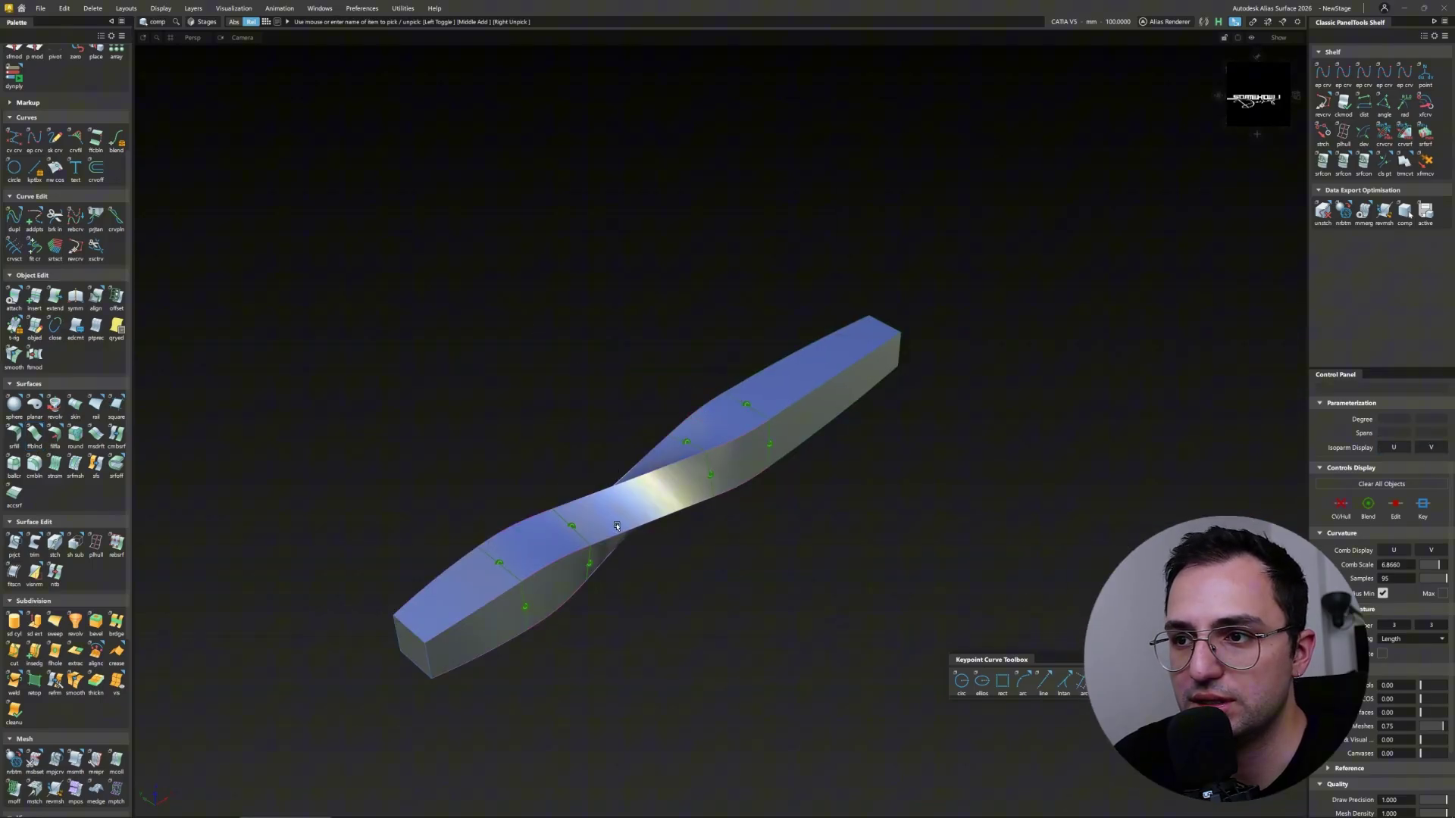
pyautogui.click(92, 7)
pyautogui.click(109, 75)
pyautogui.keyDown('alt'); pyautogui.keyDown('shift'); pyautogui.moveTo(591, 500); pyautogui.dragTo(497, 614); pyautogui.keyUp('shift'); pyautogui.keyUp('alt')
# Step: Start a Surface Fillet with a G2 Curvature section
pyautogui.press('f')
pyautogui.keyDown('alt'); pyautogui.keyDown('shift'); pyautogui.moveTo(753, 422); pyautogui.dragTo(692, 542); pyautogui.keyUp('shift'); pyautogui.keyUp('alt')
pyautogui.moveTo(1136, 279); pyautogui.dragTo(1045, 286)
pyautogui.click(1064, 361)
pyautogui.click(1105, 315)
pyautogui.click(1091, 342)
pyautogui.keyDown('alt'); pyautogui.keyDown('shift'); pyautogui.moveTo(708, 643); pyautogui.dragTo(909, 455); pyautogui.keyUp('shift'); pyautogui.keyUp('alt')
# Step: Set the fillet chordal length to 3 and pick the bar surfaces
pyautogui.click(1080, 371)
pyautogui.write('3')
pyautogui.keyDown('alt'); pyautogui.keyDown('shift'); pyautogui.moveTo(837, 497); pyautogui.dragTo(758, 523); pyautogui.keyUp('shift'); pyautogui.keyUp('alt')
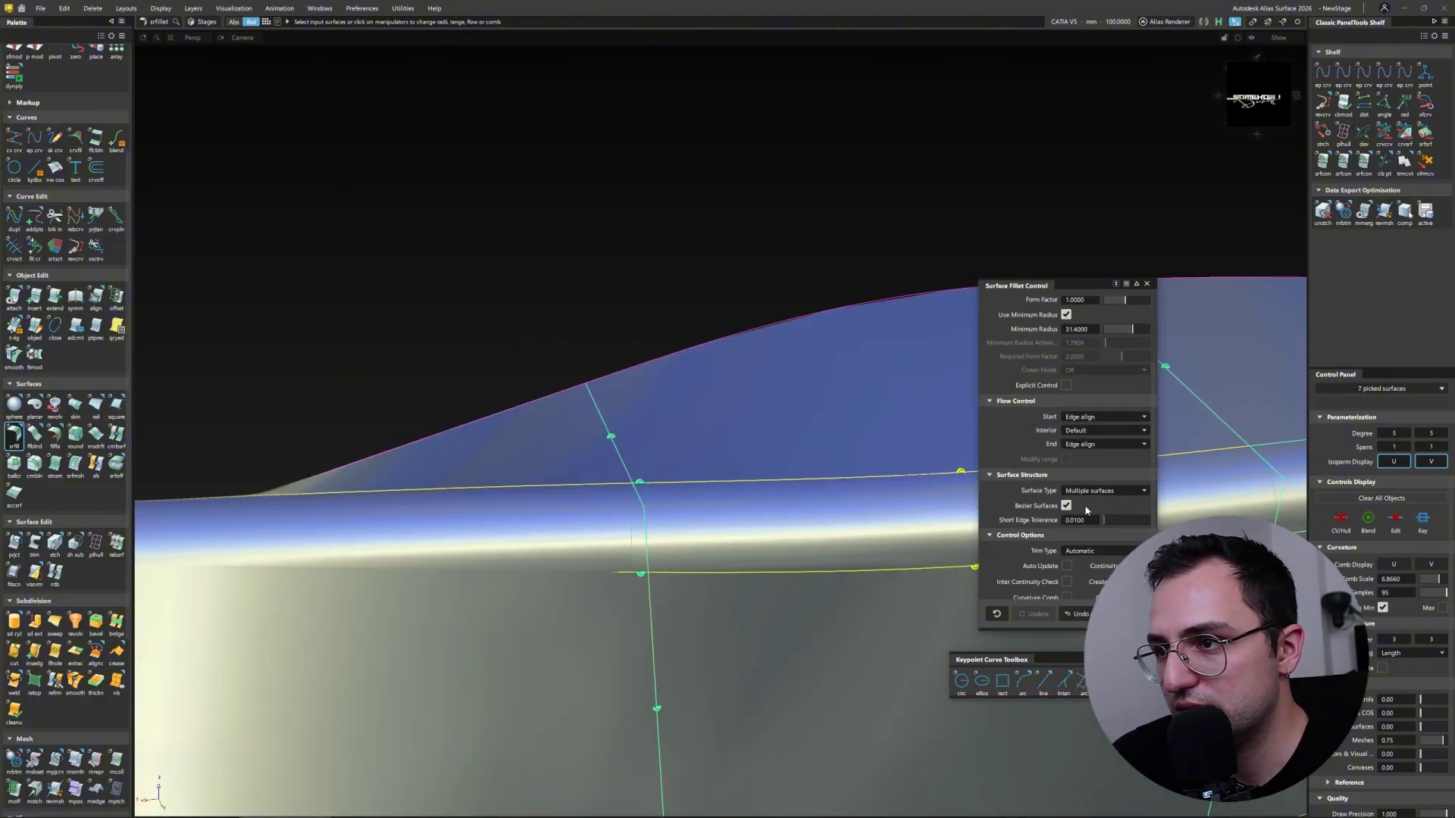
pyautogui.keyDown('alt'); pyautogui.keyDown('shift'); pyautogui.moveTo(758, 523); pyautogui.dragTo(452, 608, button='right'); pyautogui.keyUp('shift'); pyautogui.keyUp('alt')
pyautogui.click(452, 608)
pyautogui.keyDown('alt'); pyautogui.keyDown('shift'); pyautogui.moveTo(451, 608); pyautogui.dragTo(762, 271); pyautogui.keyUp('shift'); pyautogui.keyUp('alt')
# Step: Build the fillet and restart Surface Fillet for the remaining bar edges
pyautogui.click(402, 602)
pyautogui.press('e')
pyautogui.press('f')
pyautogui.keyDown('alt'); pyautogui.keyDown('shift'); pyautogui.moveTo(908, 372); pyautogui.dragTo(594, 412); pyautogui.keyUp('shift'); pyautogui.keyUp('alt')
pyautogui.click(748, 341)
pyautogui.hotkey('ctrl', 'a')
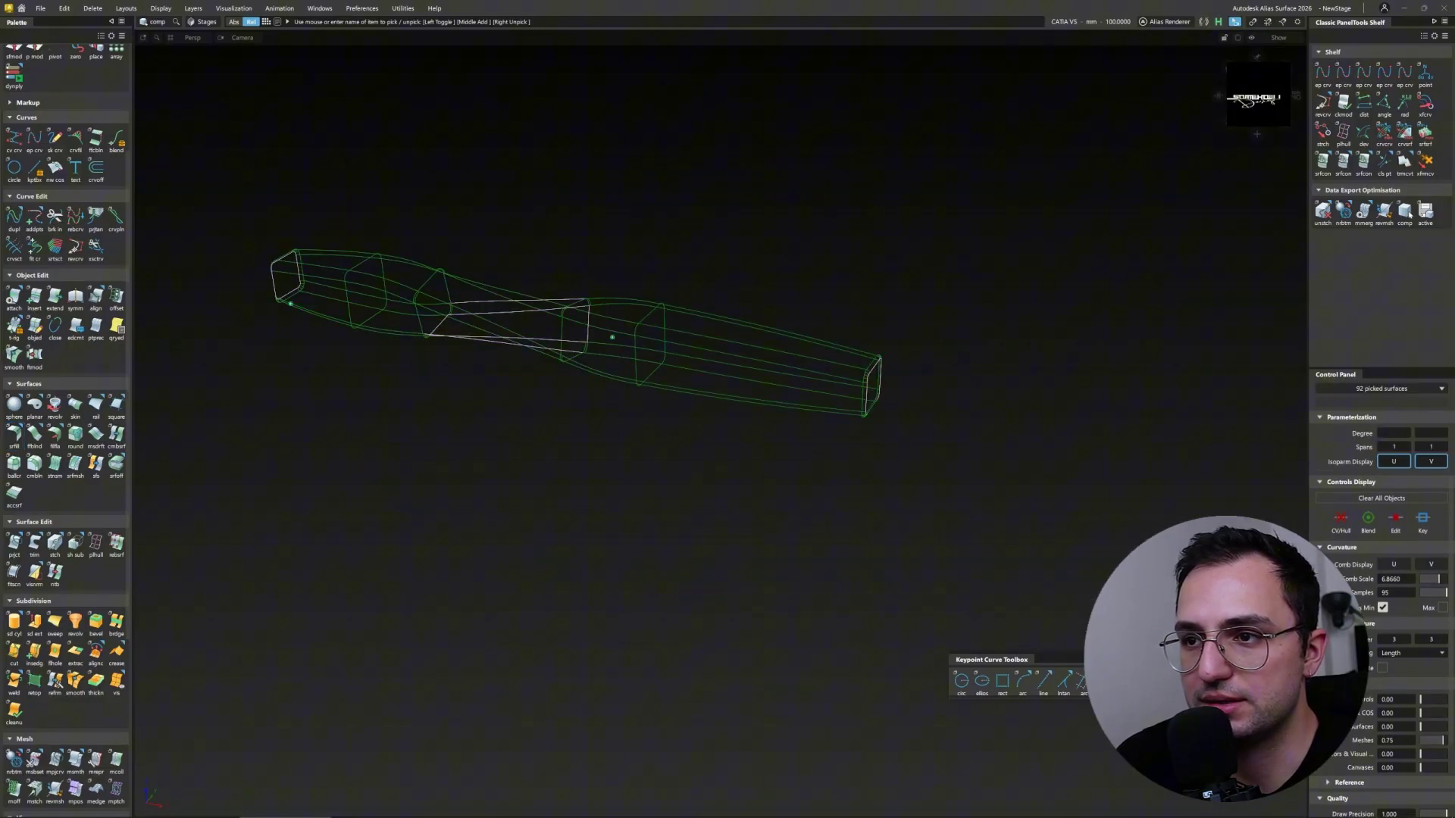
pyautogui.hotkey('ctrl', 'shift', 'a')
# Step: Zoom in on the twist and orbit to a side view of the bar
pyautogui.moveTo(399, 314)
pyautogui.keyDown('alt'); pyautogui.keyDown('shift'); pyautogui.mouseDown()
pyautogui.moveTo(432, 571)
pyautogui.moveTo(704, 688)
pyautogui.mouseUp(); pyautogui.keyUp('shift'); pyautogui.keyUp('alt')
pyautogui.moveTo(705, 689)
pyautogui.keyDown('alt'); pyautogui.keyDown('shift'); pyautogui.mouseDown(button='right')
pyautogui.moveTo(441, 402)
pyautogui.moveTo(947, 378)
pyautogui.mouseUp(button='right'); pyautogui.keyUp('shift'); pyautogui.keyUp('alt')
pyautogui.keyDown('alt'); pyautogui.keyDown('shift'); pyautogui.moveTo(947, 379); pyautogui.dragTo(796, 493); pyautogui.keyUp('shift'); pyautogui.keyUp('alt')
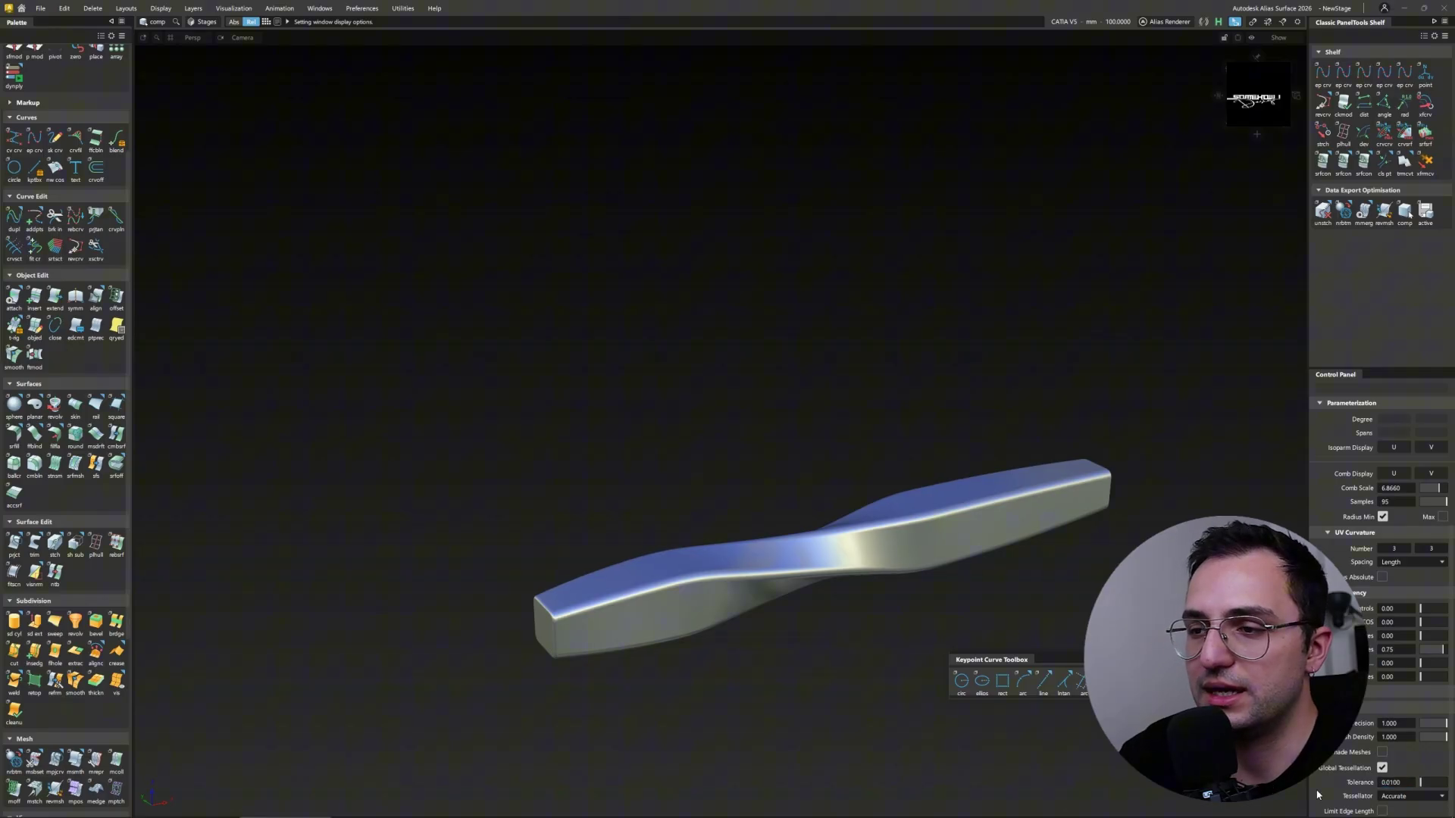
pyautogui.moveTo(736, 589)
pyautogui.keyDown('alt'); pyautogui.keyDown('shift'); pyautogui.mouseDown()
pyautogui.moveTo(841, 649)
pyautogui.moveTo(795, 553)
pyautogui.moveTo(799, 465)
pyautogui.moveTo(913, 318)
pyautogui.moveTo(854, 422)
pyautogui.moveTo(328, 509)
pyautogui.moveTo(903, 301)
pyautogui.moveTo(561, 365)
pyautogui.moveTo(606, 455)
pyautogui.moveTo(694, 539)
pyautogui.moveTo(455, 511)
pyautogui.moveTo(689, 581)
pyautogui.mouseUp(); pyautogui.keyUp('shift'); pyautogui.keyUp('alt')
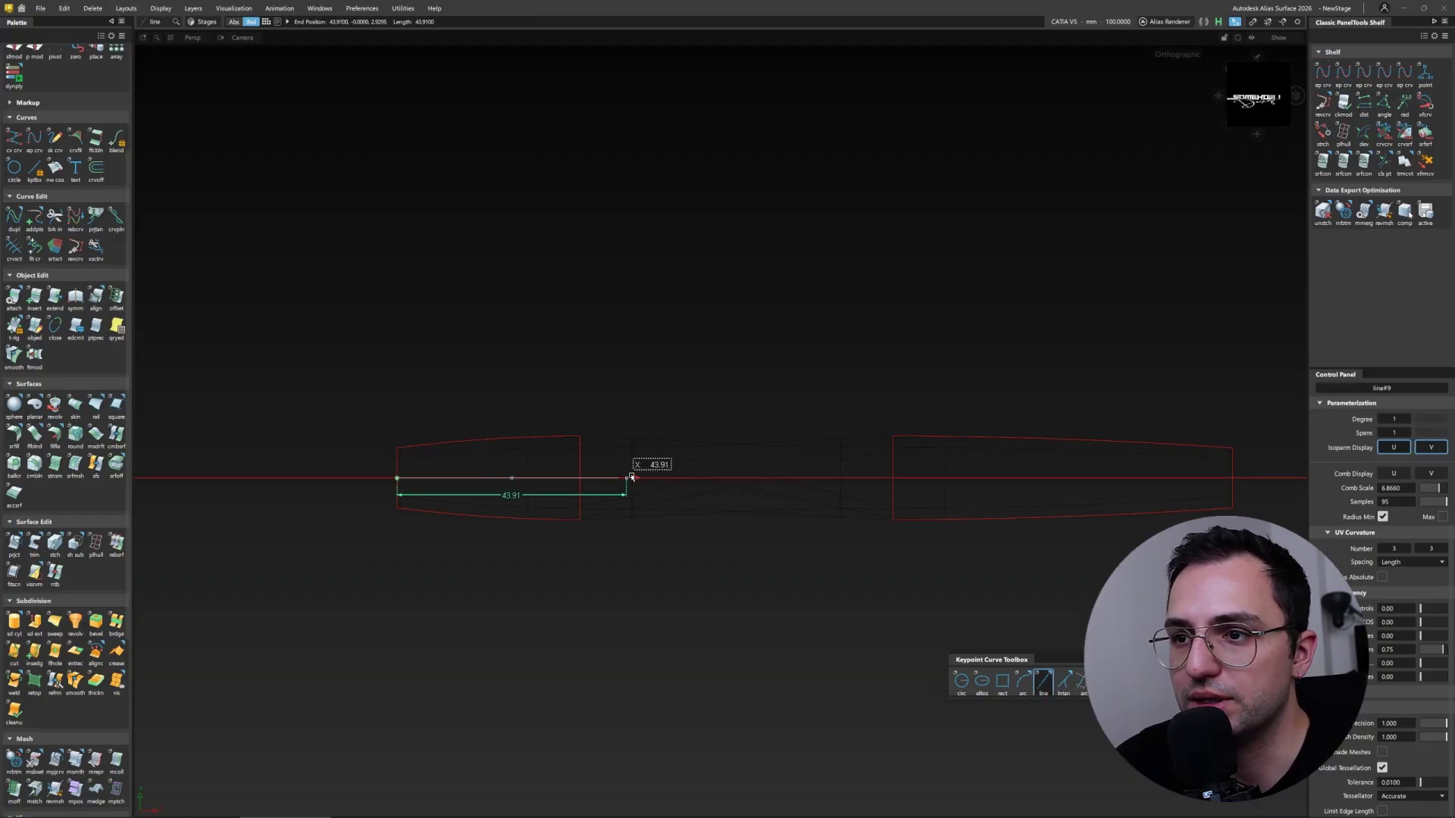
# Step: Project the vertical line onto the bar and start a Tubular Offset on it
pyautogui.click(320, 8)
pyautogui.click(337, 205)
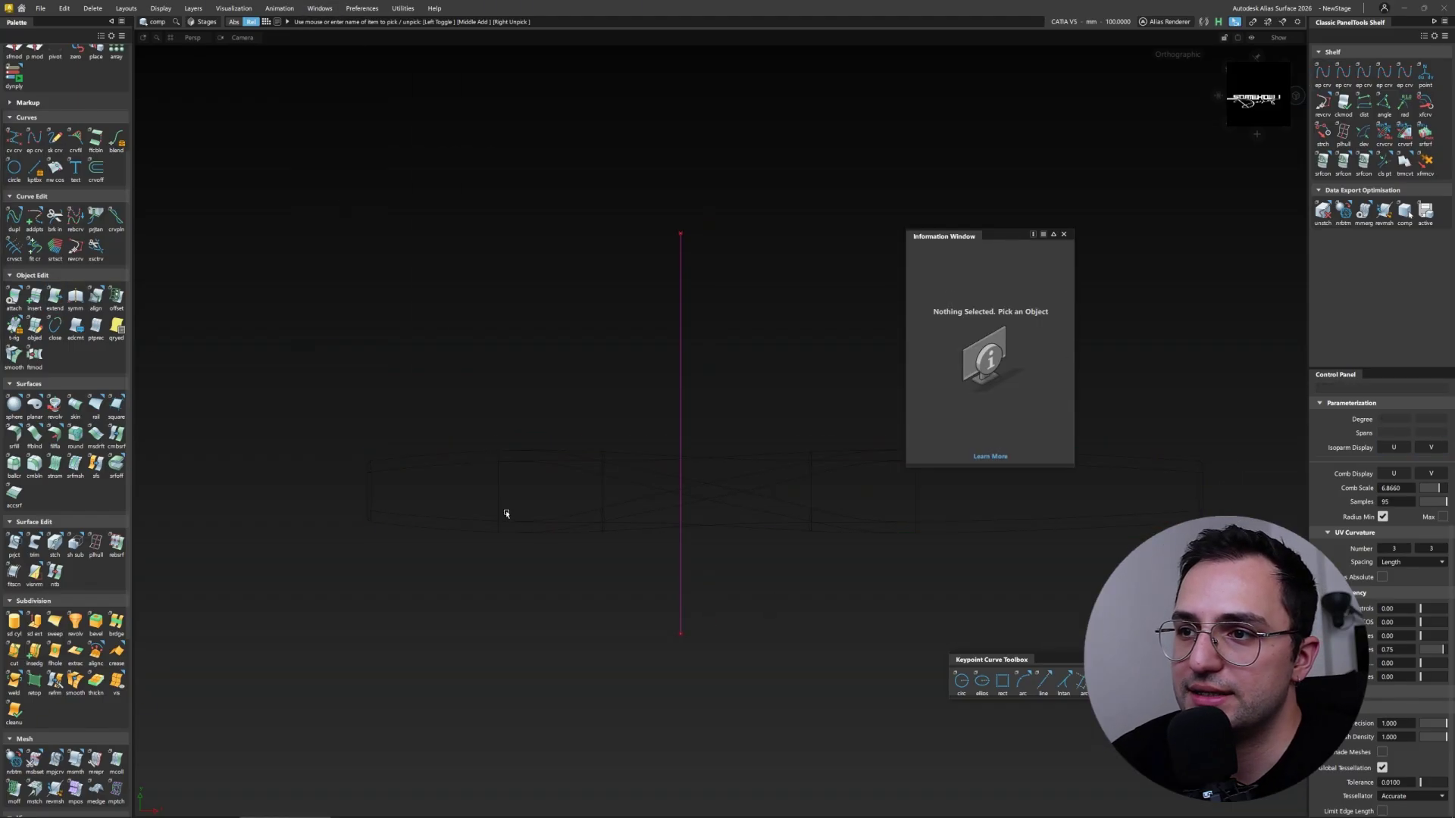
pyautogui.press('p')
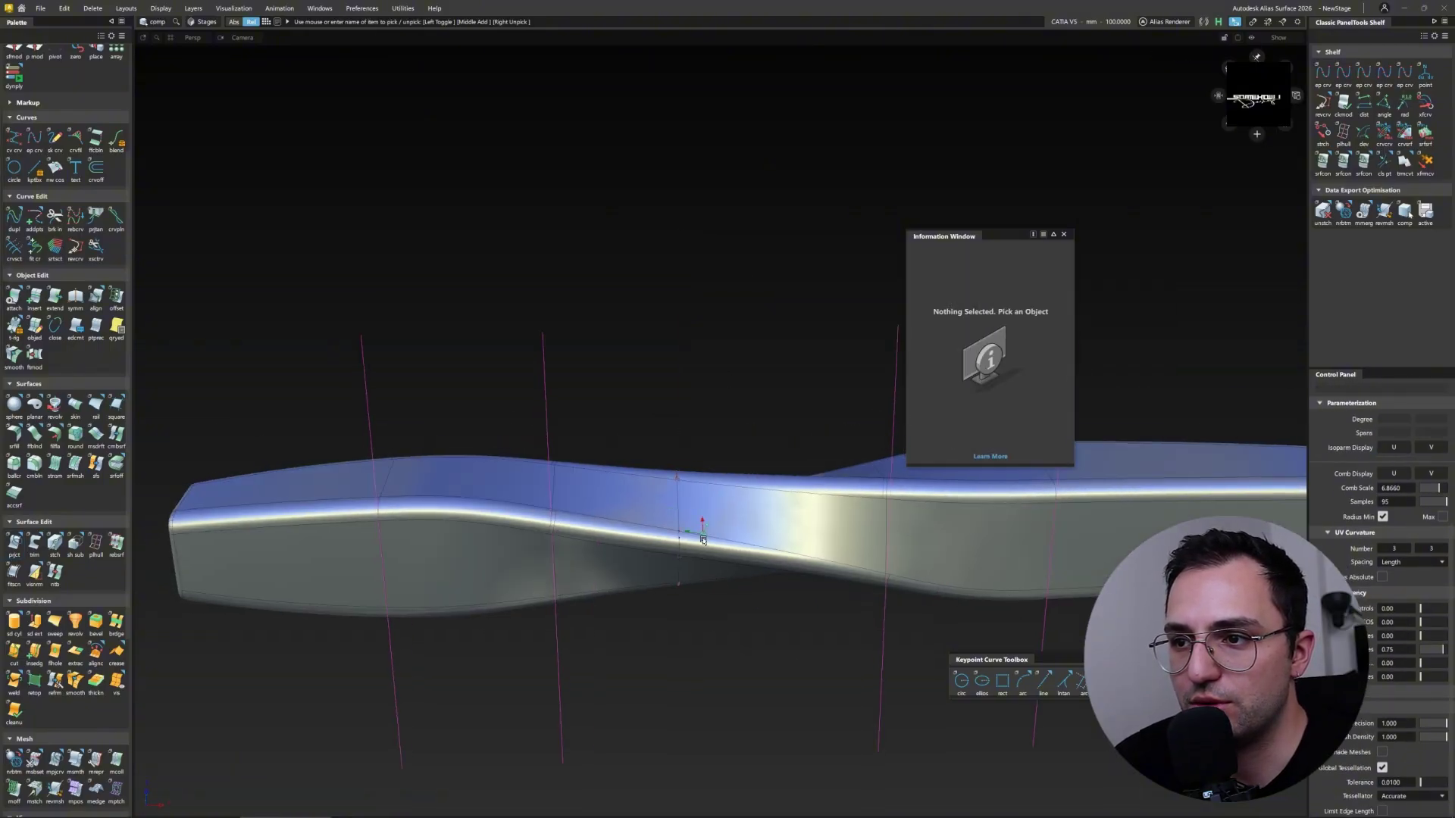
pyautogui.keyDown('ctrl'); pyautogui.keyDown('shift'); pyautogui.rightClick(694, 505); pyautogui.keyUp('shift'); pyautogui.keyUp('ctrl')
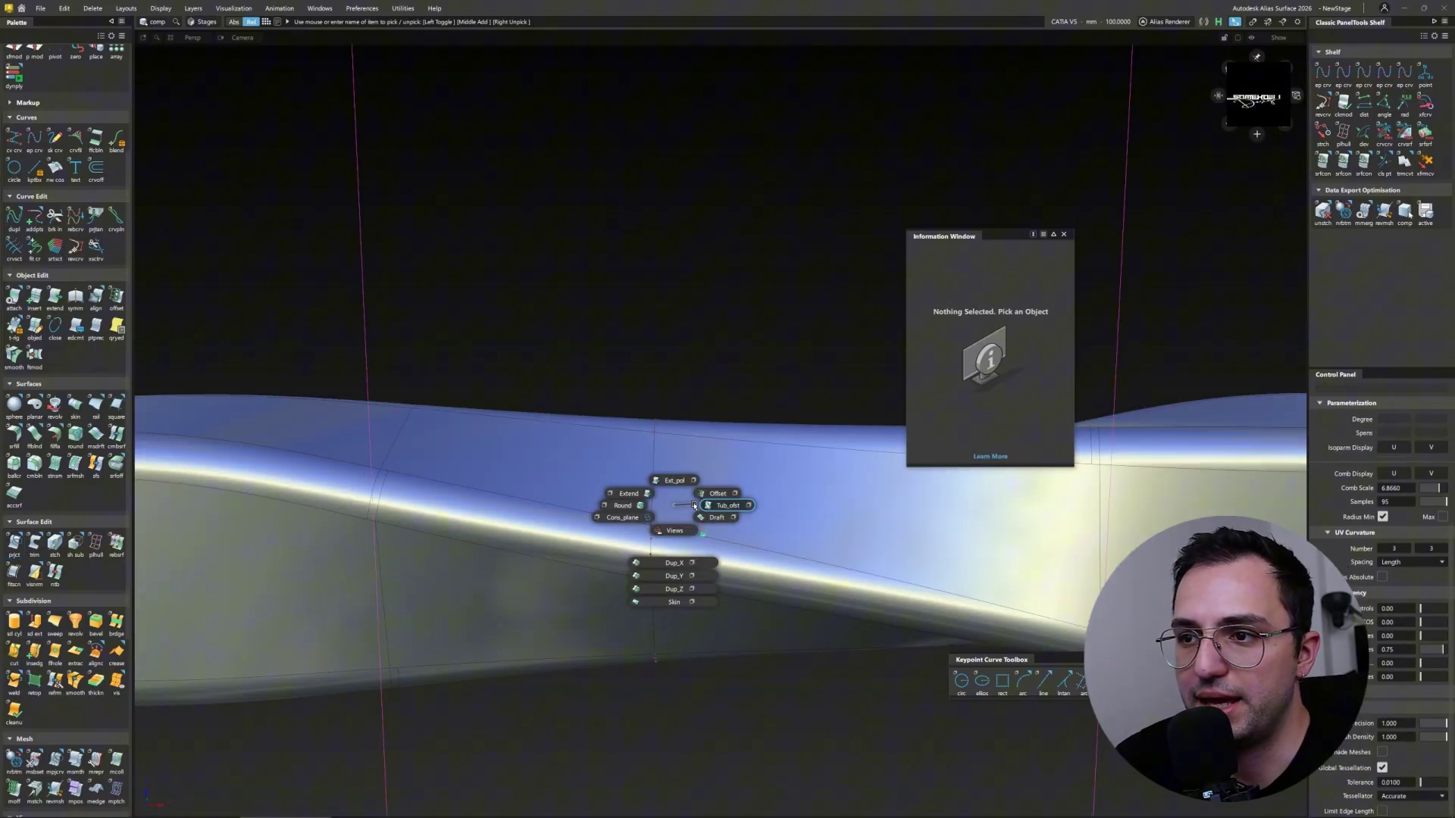
pyautogui.click(725, 505)
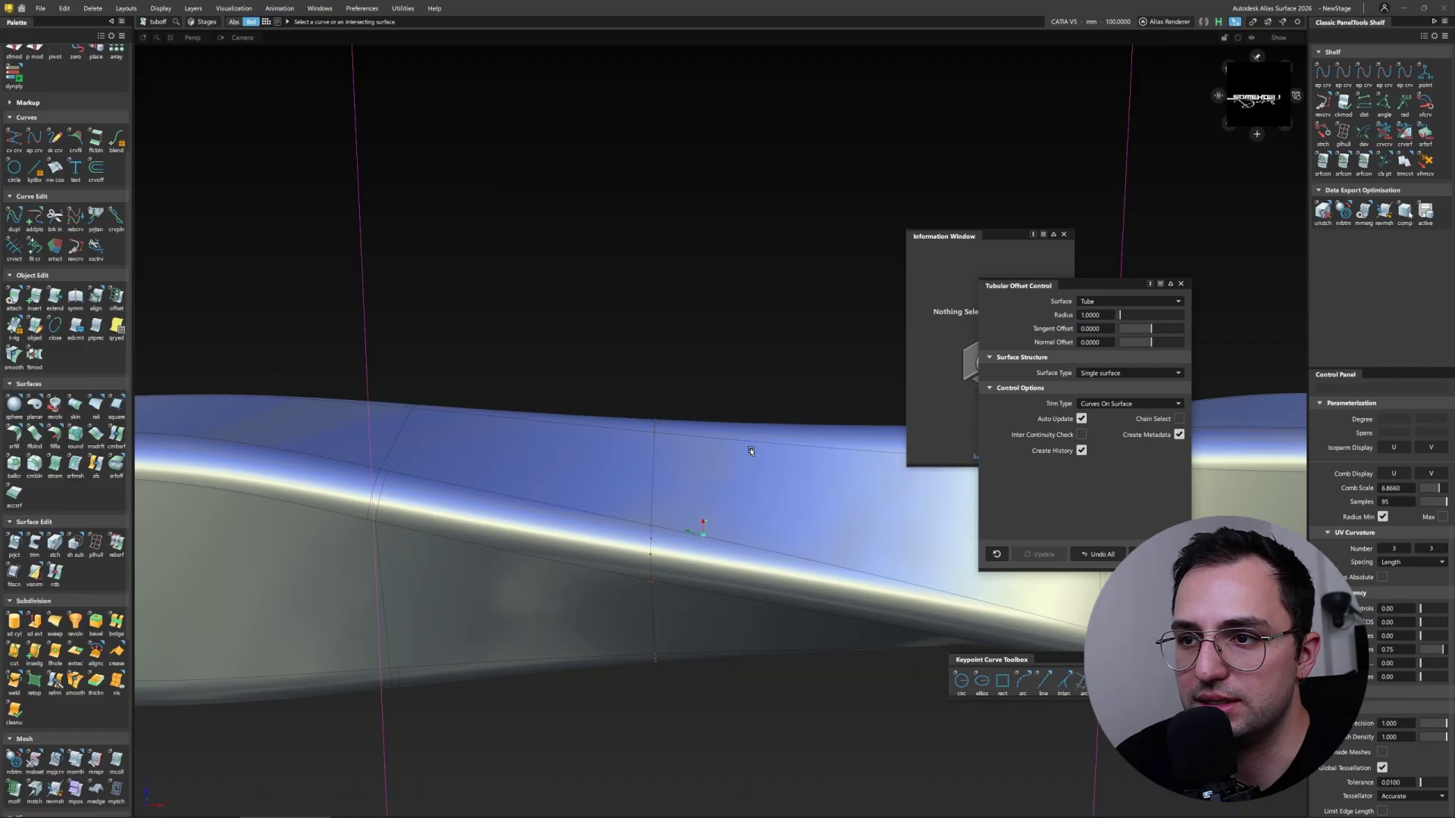
pyautogui.click(728, 460)
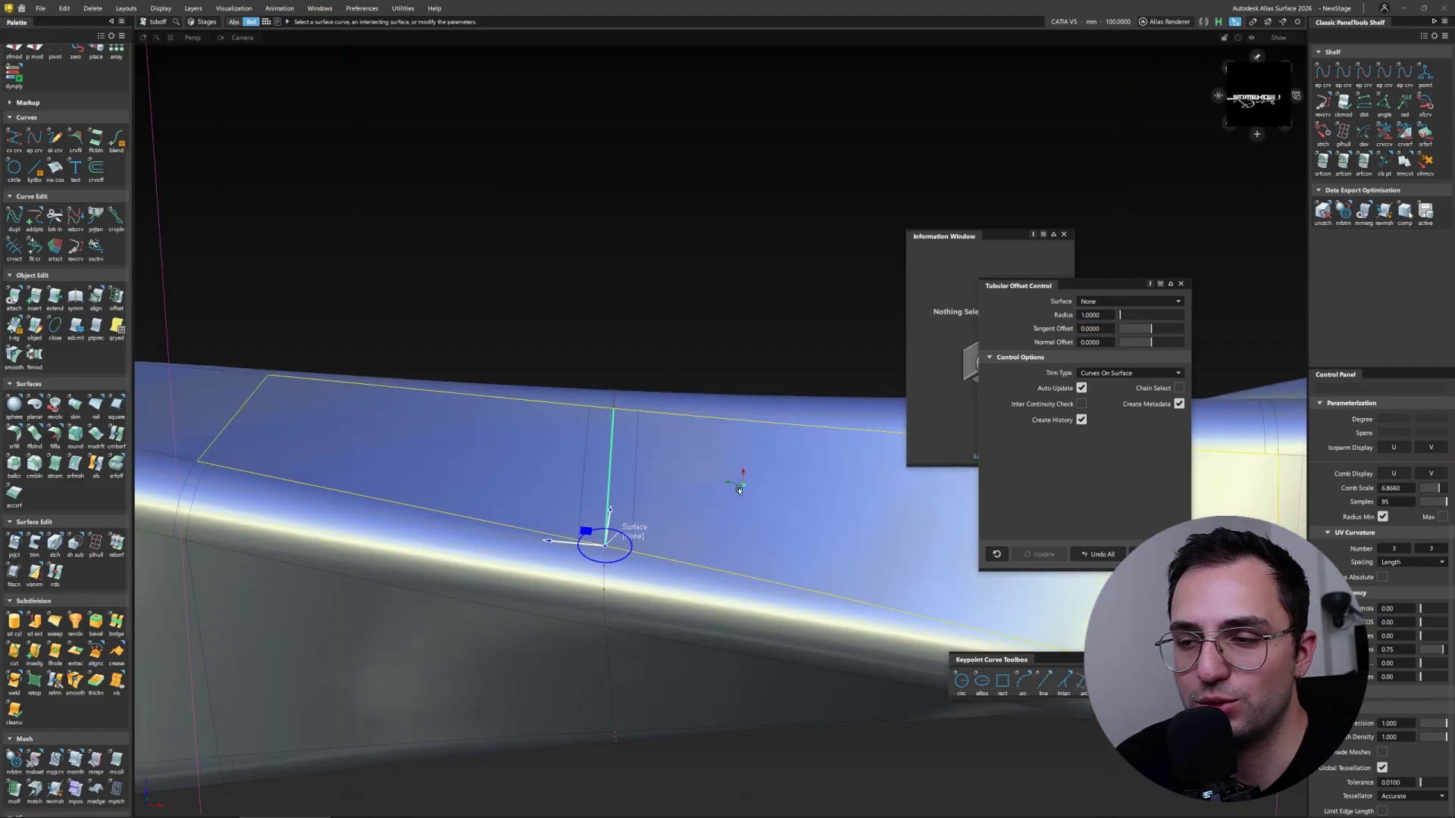
# Step: Set the tube radius to 0.2 and divide the surface at the groove
pyautogui.write('0.2')
pyautogui.press('Return')
pyautogui.keyDown('alt'); pyautogui.keyDown('shift'); pyautogui.moveTo(757, 455); pyautogui.dragTo(703, 448); pyautogui.keyUp('shift'); pyautogui.keyUp('alt')
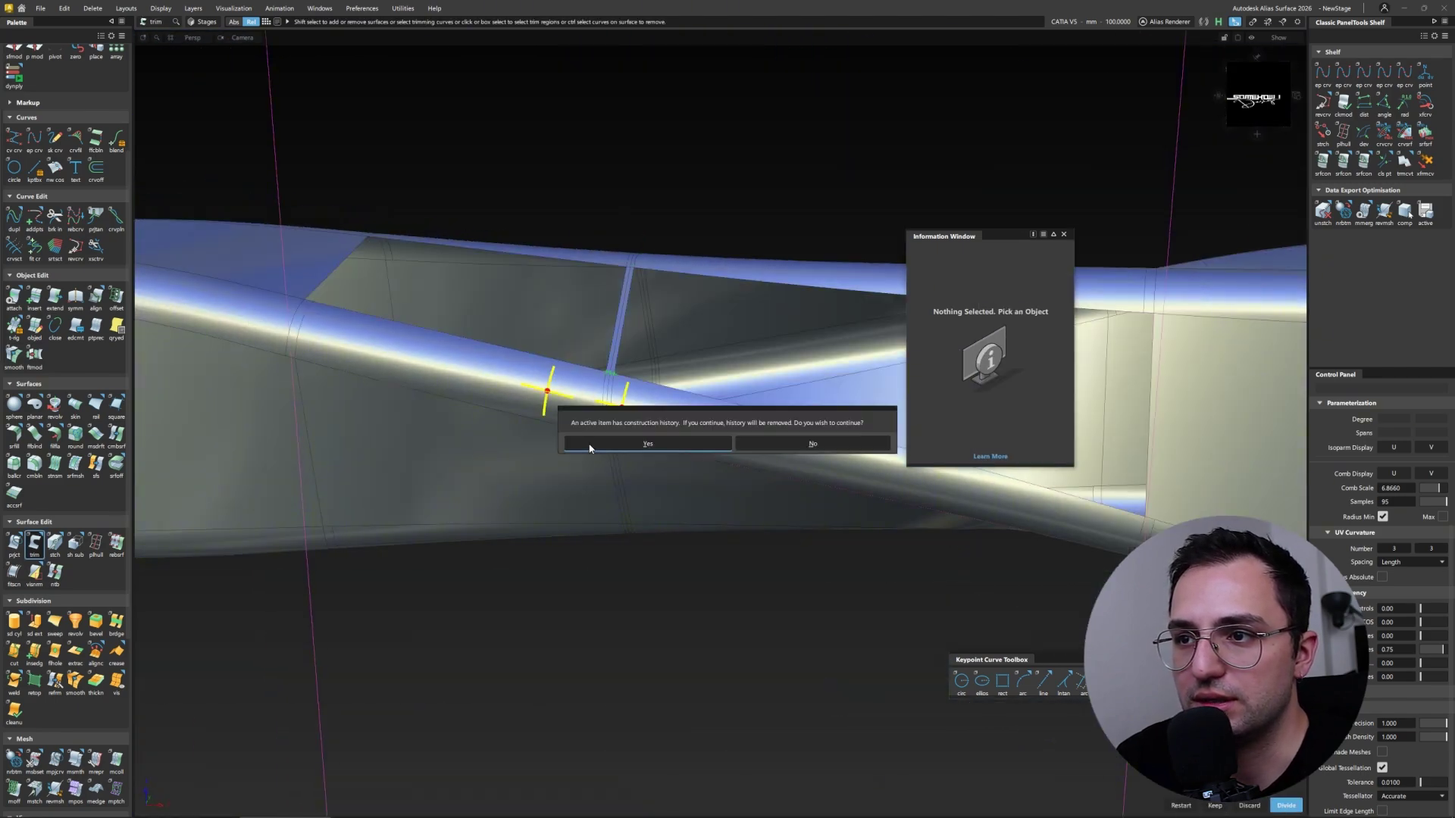
pyautogui.click(590, 447)
pyautogui.keyDown('alt'); pyautogui.keyDown('shift'); pyautogui.moveTo(591, 447); pyautogui.dragTo(689, 250); pyautogui.keyUp('shift'); pyautogui.keyUp('alt')
pyautogui.keyDown('alt'); pyautogui.keyDown('shift'); pyautogui.moveTo(689, 250); pyautogui.dragTo(656, 454, button='right'); pyautogui.keyUp('shift'); pyautogui.keyUp('alt')
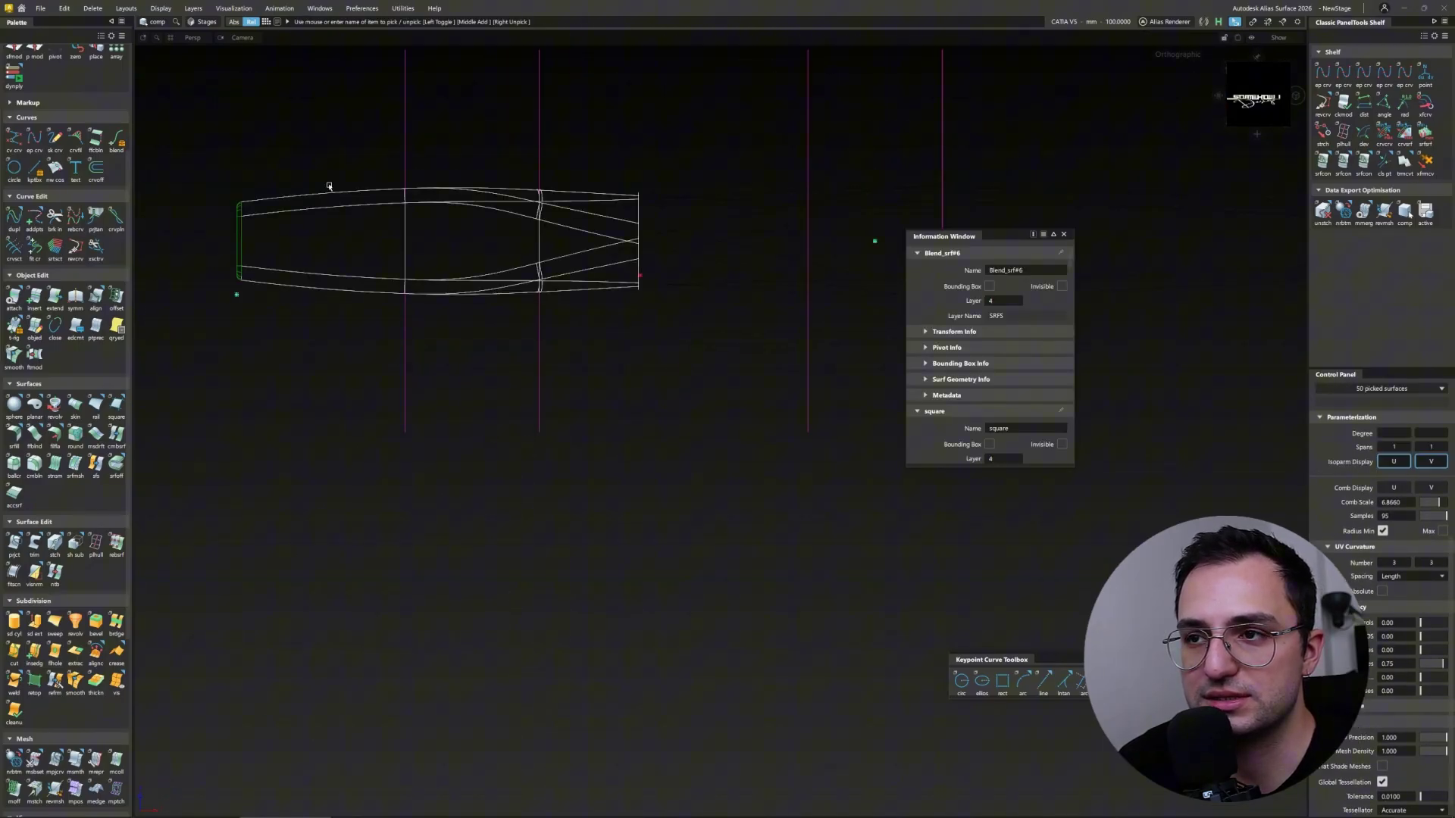
# Step: Delete the construction history of the picked surfaces
pyautogui.click(121, 50)
pyautogui.keyDown('alt'); pyautogui.keyDown('shift'); pyautogui.moveTo(667, 250); pyautogui.dragTo(777, 321); pyautogui.keyUp('shift'); pyautogui.keyUp('alt')
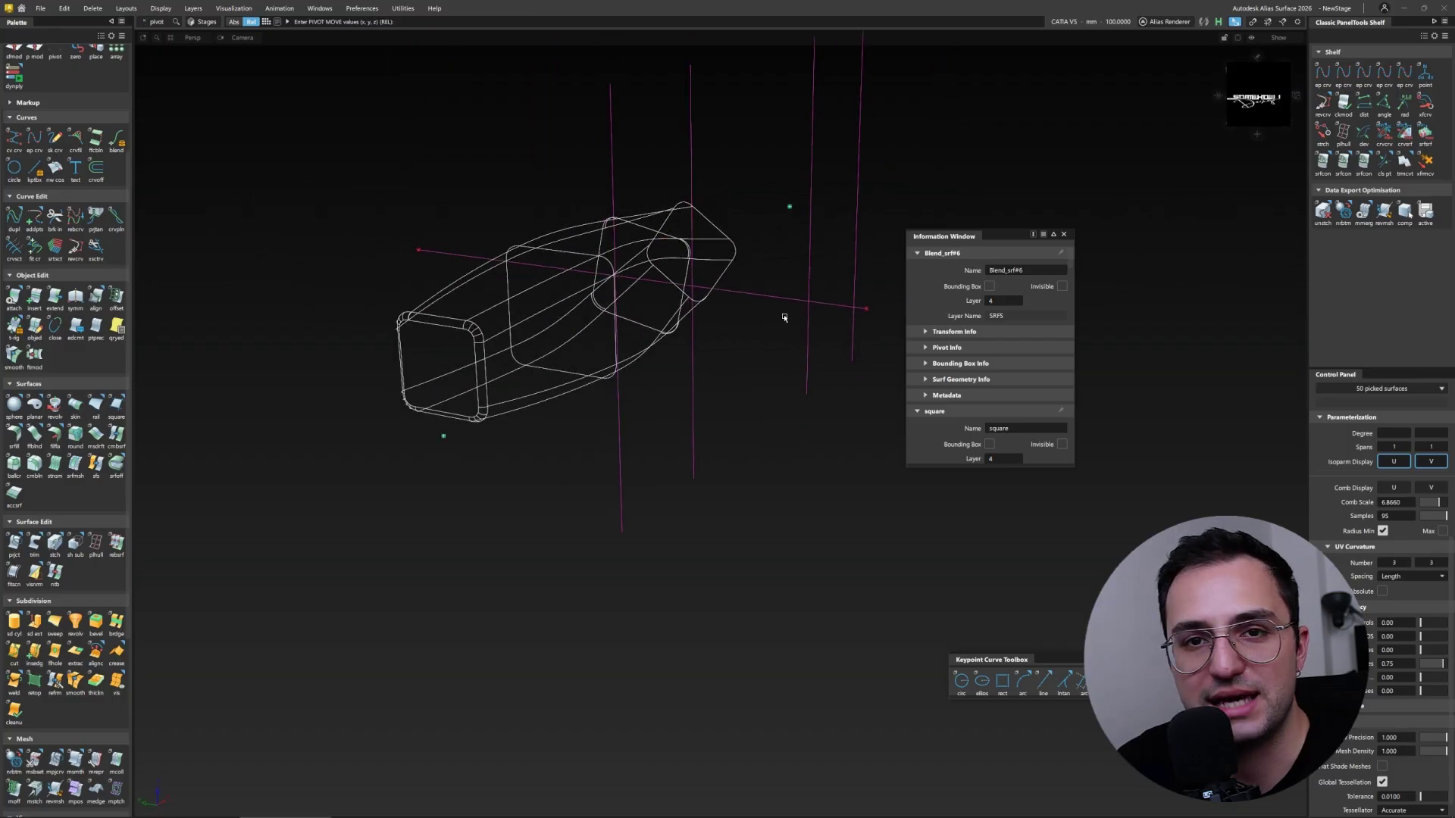
pyautogui.moveTo(779, 272)
pyautogui.keyDown('alt'); pyautogui.keyDown('shift'); pyautogui.mouseDown()
pyautogui.moveTo(659, 324)
pyautogui.moveTo(698, 326)
pyautogui.moveTo(674, 271)
pyautogui.mouseUp(); pyautogui.keyUp('shift'); pyautogui.keyUp('alt')
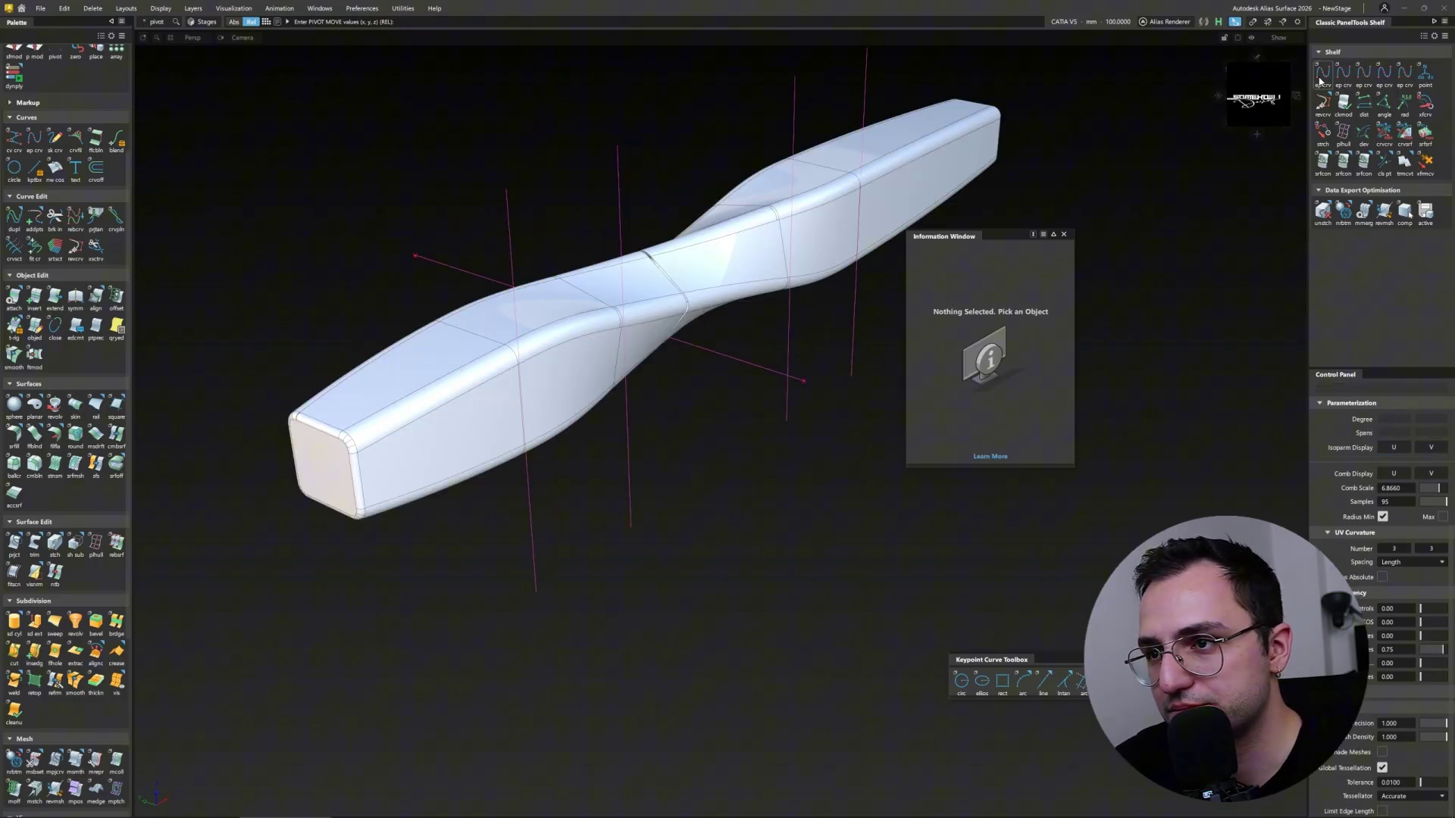
pyautogui.keyDown('alt'); pyautogui.keyDown('shift'); pyautogui.moveTo(328, 440); pyautogui.dragTo(398, 425); pyautogui.keyUp('shift'); pyautogui.keyUp('alt')
pyautogui.keyDown('alt'); pyautogui.keyDown('shift'); pyautogui.moveTo(902, 210); pyautogui.dragTo(1122, 152); pyautogui.keyUp('shift'); pyautogui.keyUp('alt')
pyautogui.click(1152, 144)
# Step: Extend the centre axis curve well beyond the model
pyautogui.click(427, 386)
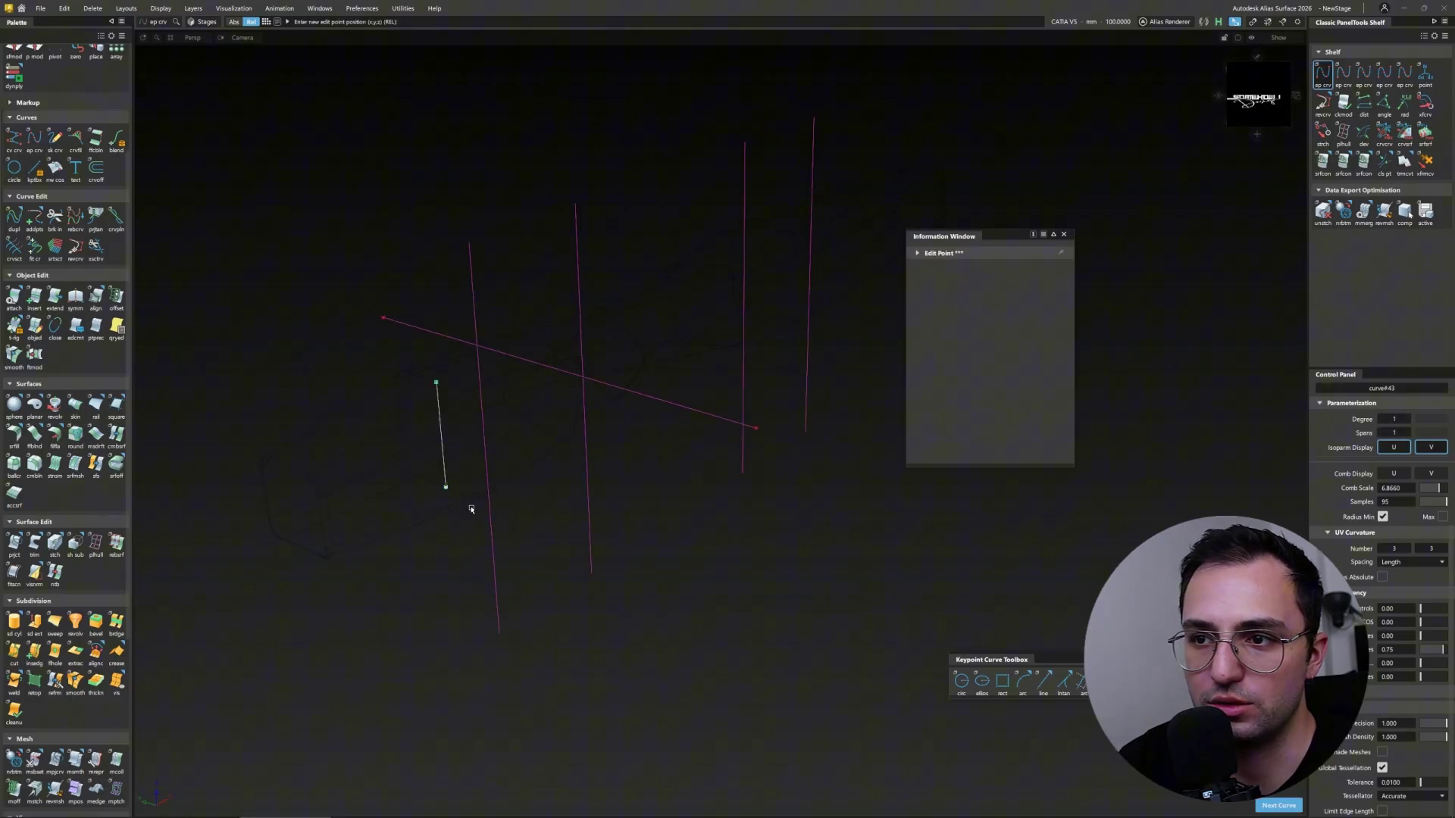
pyautogui.click(1319, 74)
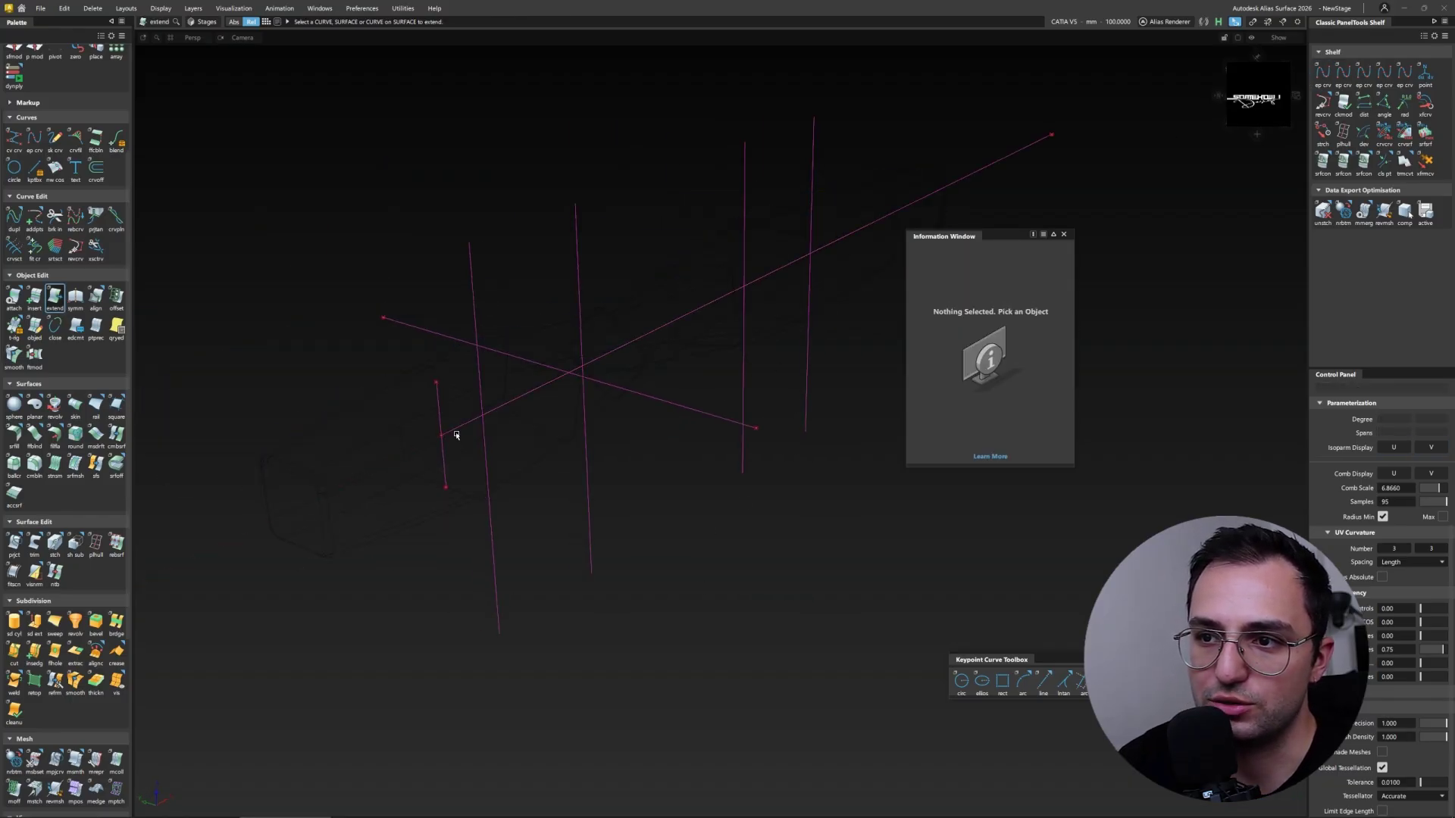
pyautogui.moveTo(453, 434); pyautogui.dragTo(382, 764)
pyautogui.hotkey('ctrl', 'z')
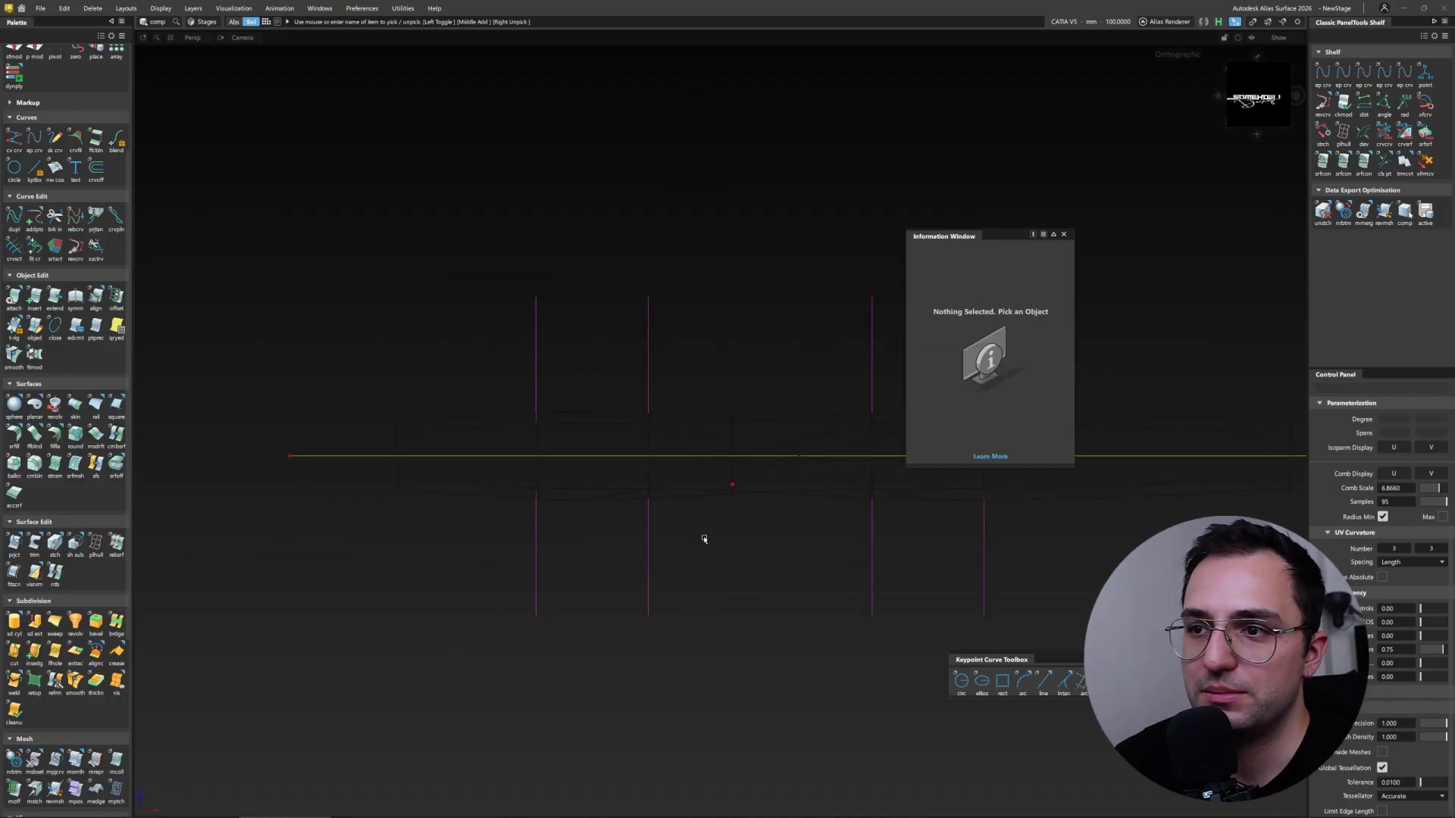
# Step: Select all pen surfaces, place the pivot at the body's right end, and transform them
pyautogui.moveTo(704, 536); pyautogui.dragTo(357, 435)
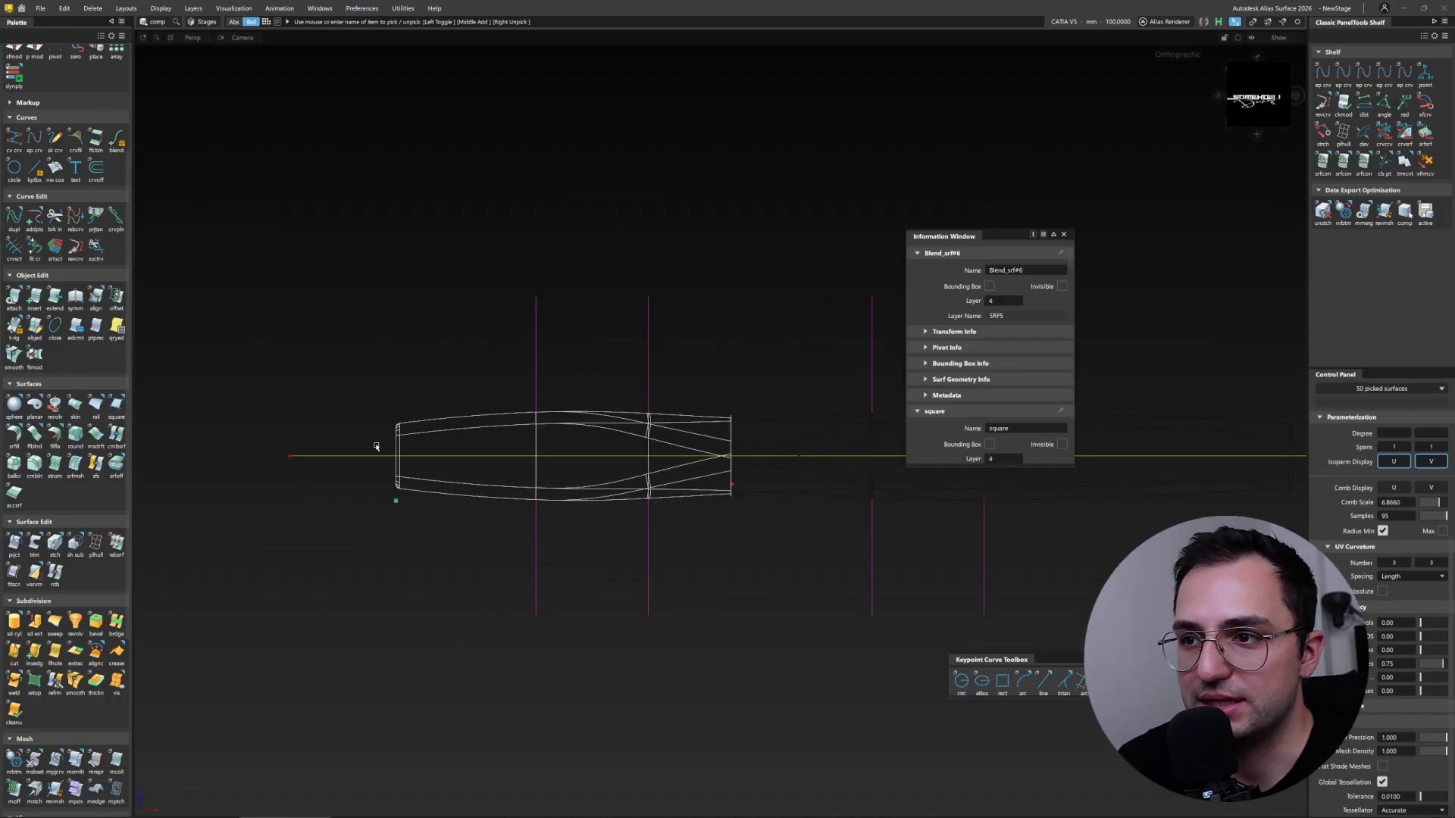
pyautogui.moveTo(794, 568); pyautogui.dragTo(376, 372)
pyautogui.press('Insert')
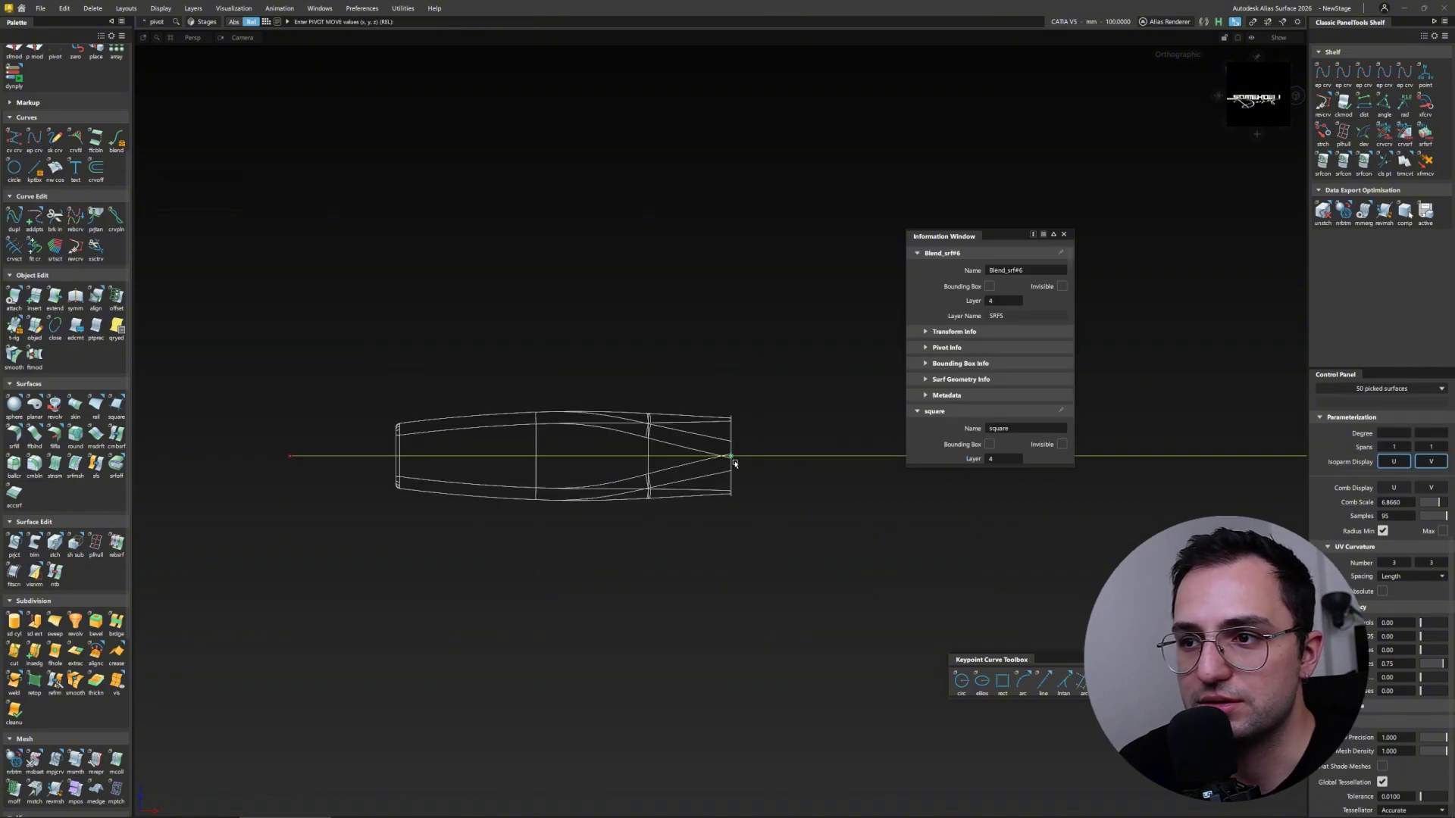
pyautogui.keyDown('alt'); pyautogui.keyDown('shift'); pyautogui.moveTo(699, 518); pyautogui.dragTo(753, 229, button='right'); pyautogui.keyUp('shift'); pyautogui.keyUp('alt')
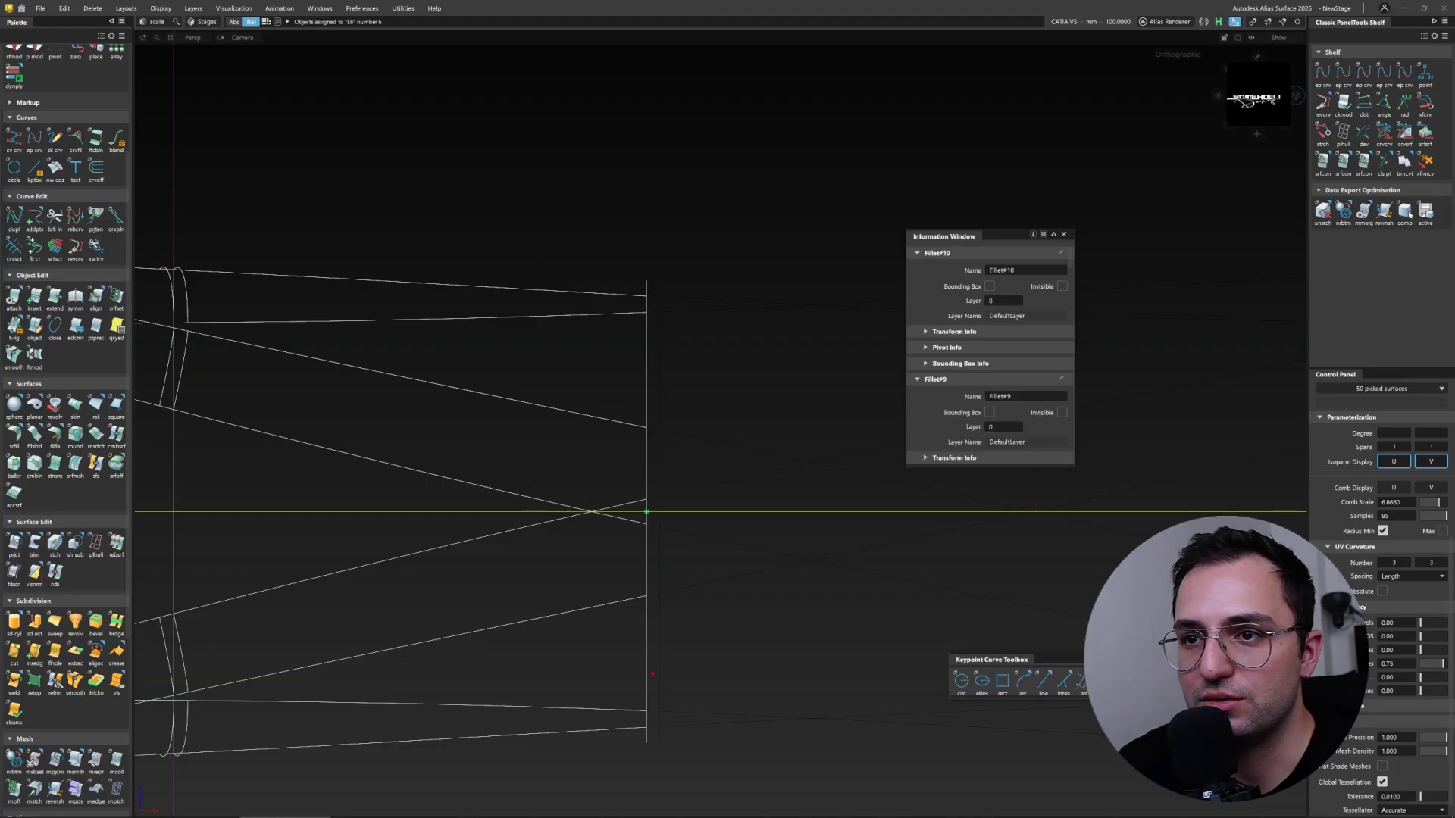
pyautogui.keyDown('alt'); pyautogui.keyDown('shift'); pyautogui.moveTo(682, 584); pyautogui.dragTo(578, 581, button='right'); pyautogui.keyUp('shift'); pyautogui.keyUp('alt')
pyautogui.moveTo(278, 336); pyautogui.dragTo(278, 336)
pyautogui.keyDown('ctrl'); pyautogui.keyDown('shift'); pyautogui.click(761, 134); pyautogui.keyUp('shift'); pyautogui.keyUp('ctrl')
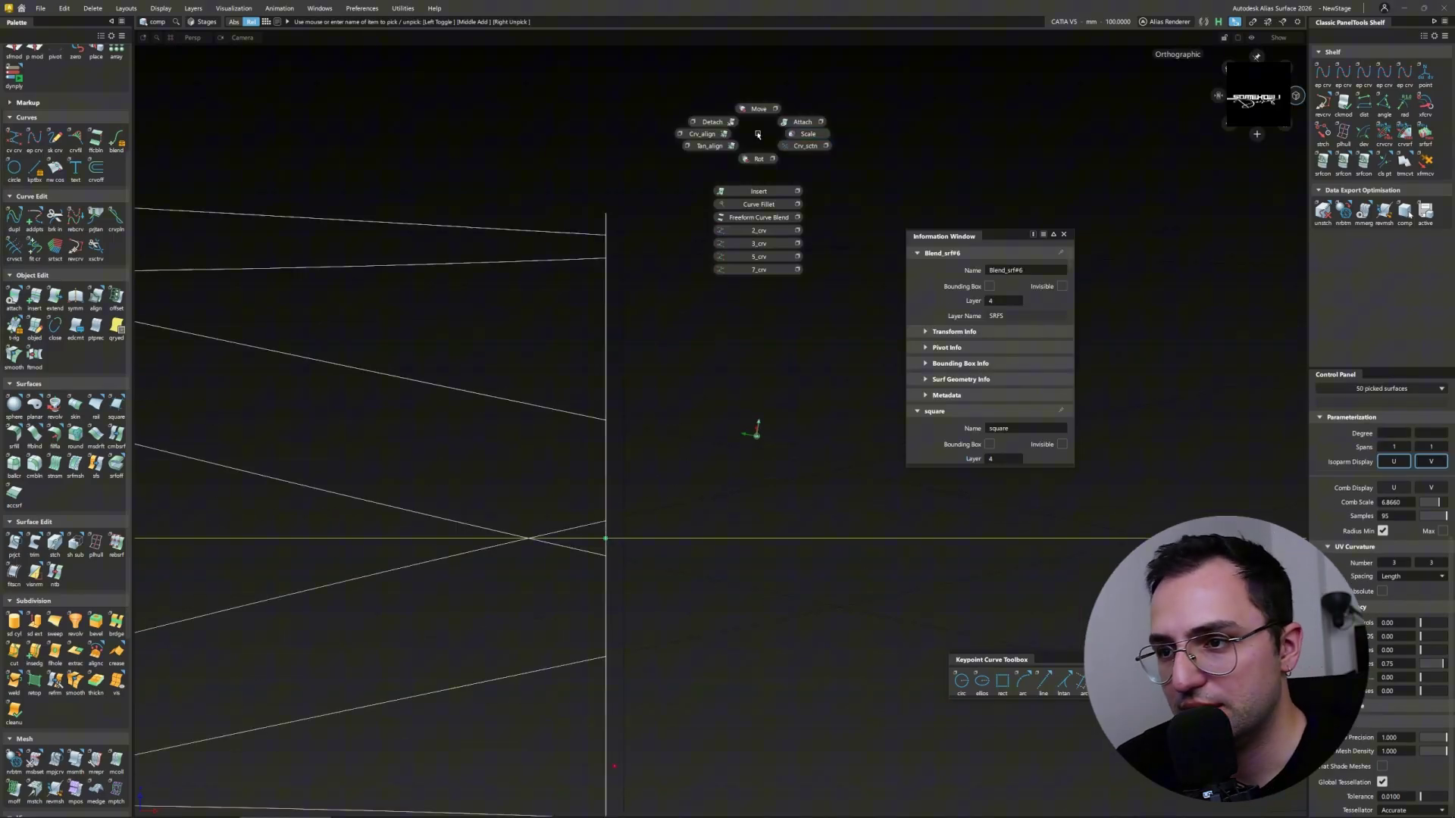
pyautogui.hotkey('ctrl', 'z')
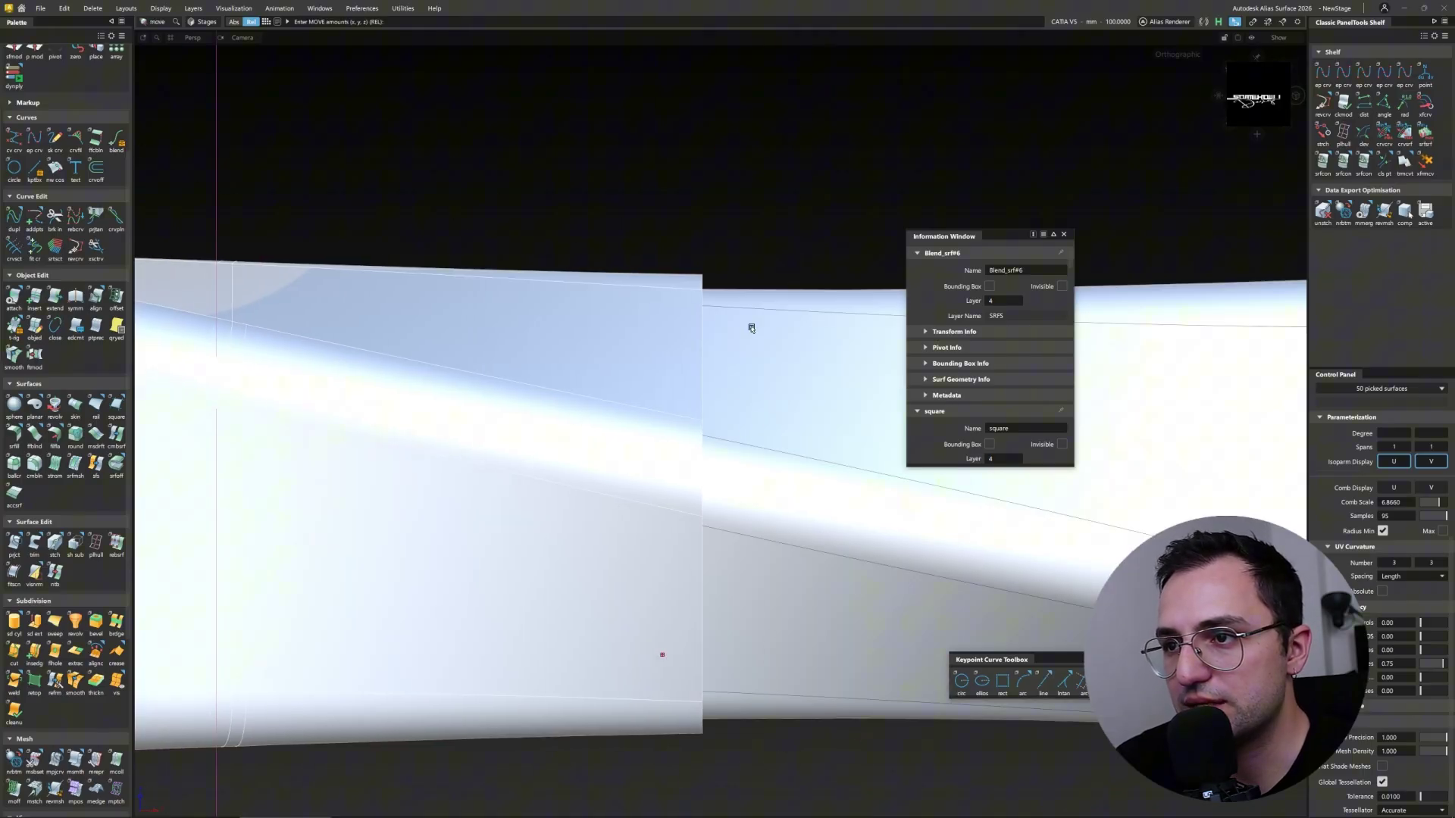
pyautogui.hotkey('ctrl', 'z')
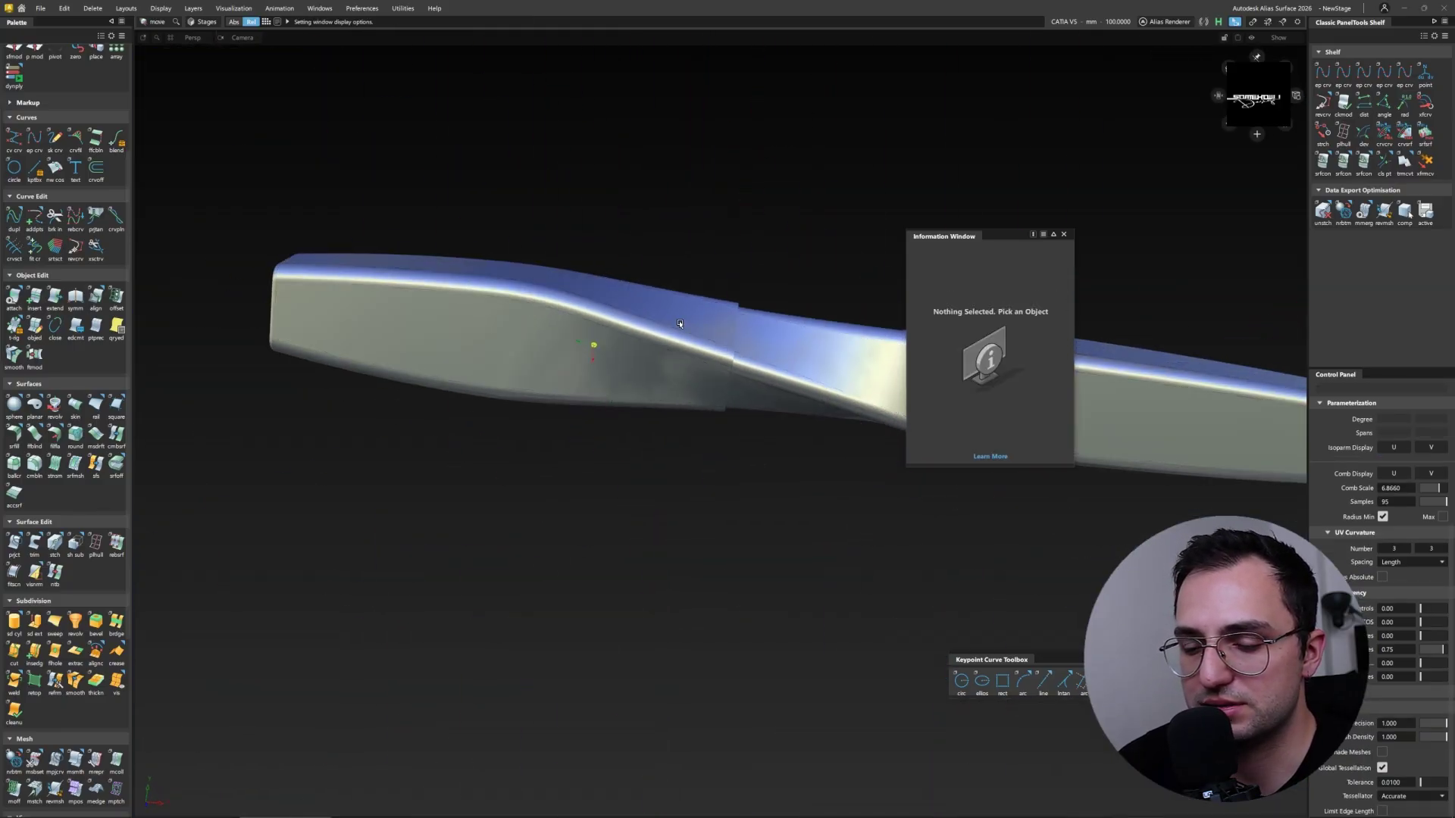
# Step: Skin the open square end of the cap piece with a flat surface
pyautogui.keyDown('alt'); pyautogui.keyDown('shift'); pyautogui.moveTo(760, 307); pyautogui.dragTo(666, 121); pyautogui.keyUp('shift'); pyautogui.keyUp('alt')
pyautogui.keyDown('alt'); pyautogui.keyDown('shift'); pyautogui.moveTo(617, 220); pyautogui.dragTo(621, 437); pyautogui.keyUp('shift'); pyautogui.keyUp('alt')
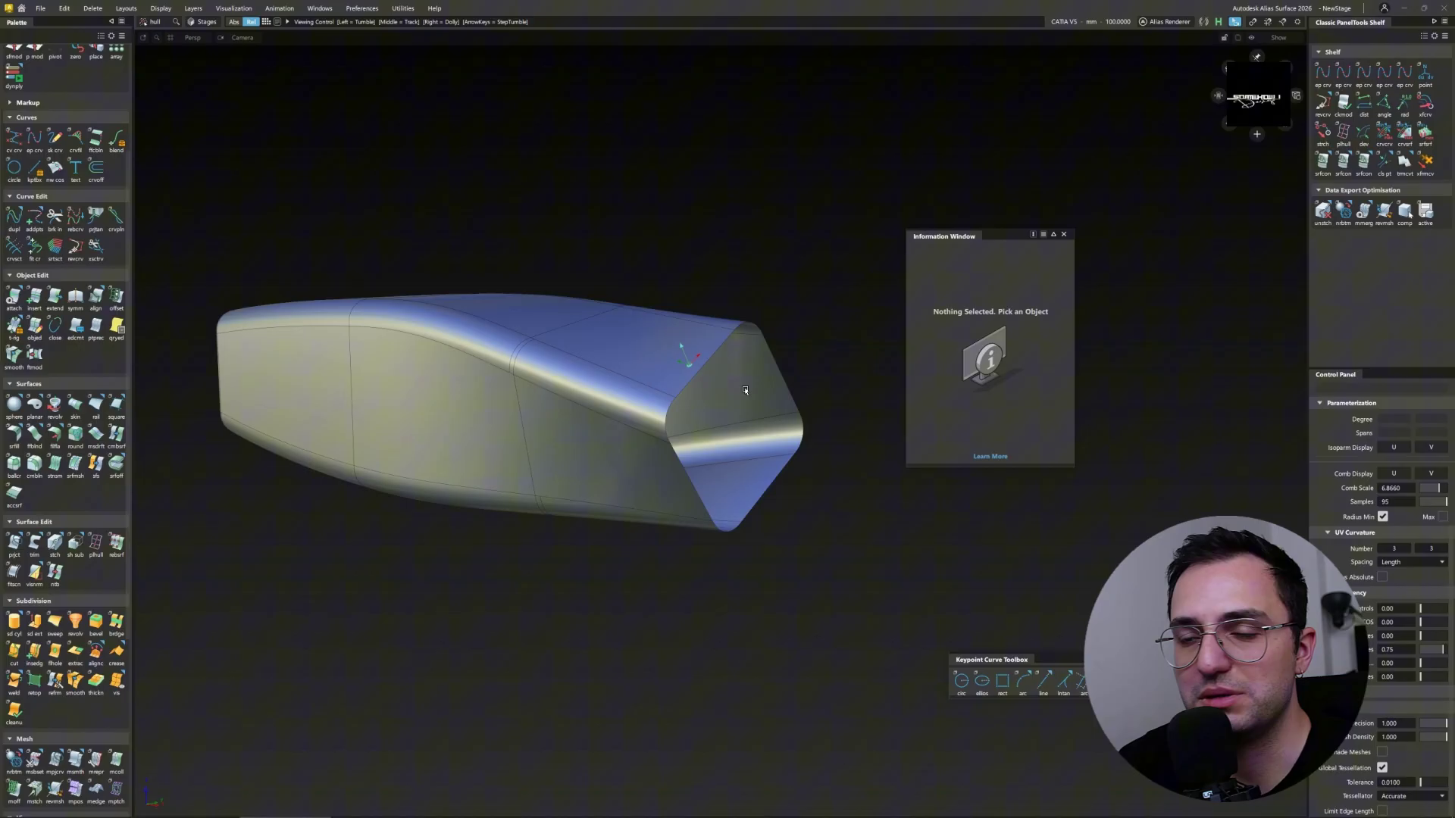
pyautogui.keyDown('ctrl'); pyautogui.keyDown('shift'); pyautogui.moveTo(740, 422); pyautogui.dragTo(716, 481); pyautogui.keyUp('shift'); pyautogui.keyUp('ctrl')
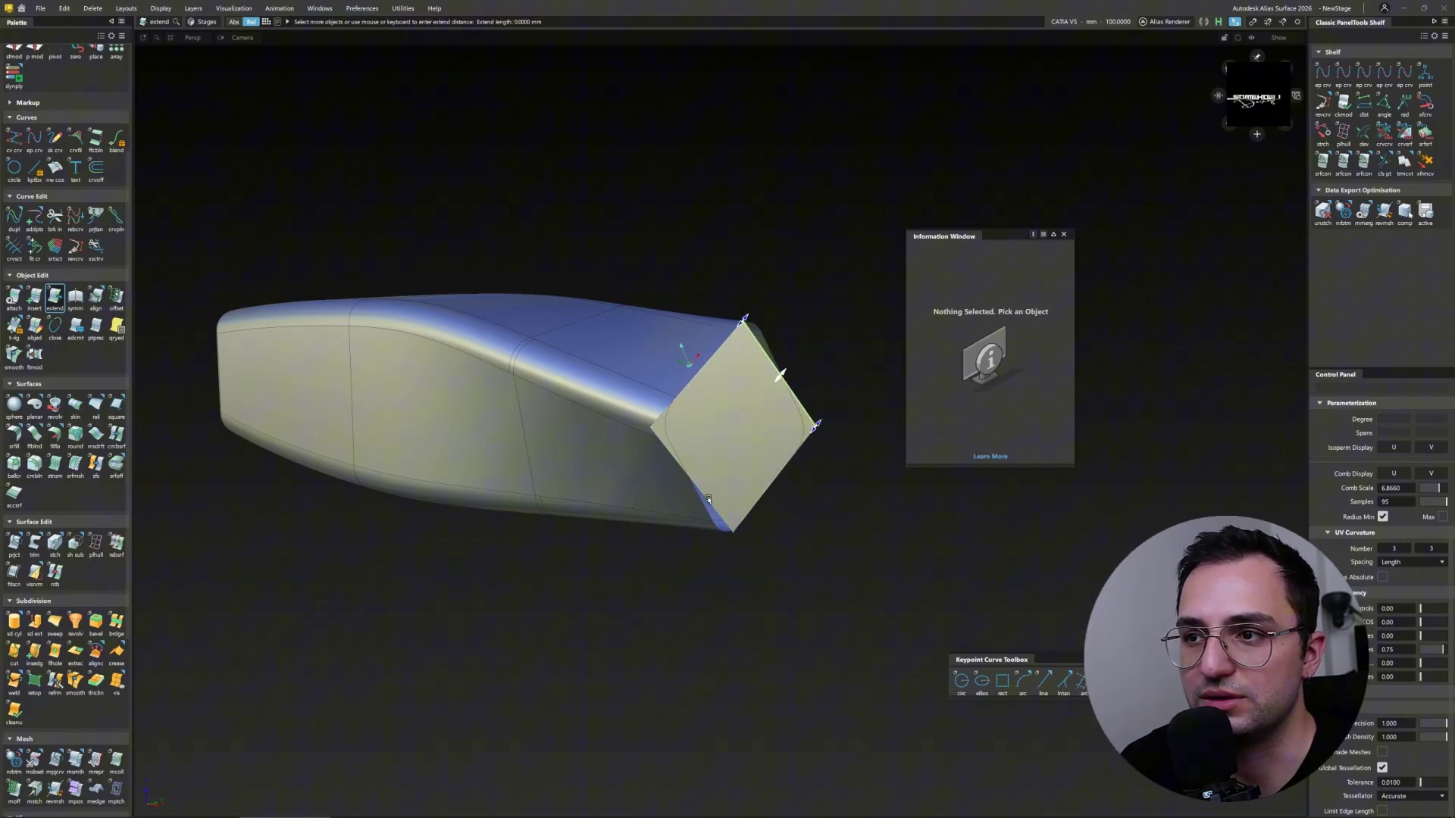
# Step: Fillet the edge between the new end face and the cap walls, then extend the surface
pyautogui.keyDown('ctrl'); pyautogui.keyDown('shift'); pyautogui.moveTo(709, 500); pyautogui.dragTo(1040, 309); pyautogui.keyUp('shift'); pyautogui.keyUp('ctrl')
pyautogui.click(780, 422)
pyautogui.keyDown('alt'); pyautogui.keyDown('shift'); pyautogui.moveTo(781, 422); pyautogui.dragTo(548, 467); pyautogui.keyUp('shift'); pyautogui.keyUp('alt')
pyautogui.click(737, 442)
pyautogui.press('e')
pyautogui.scroll(3, 584, 432)
pyautogui.scroll(-5, 584, 422)
# Step: Align the fillet piece's control points to the neighbouring surface with G1 continuity
pyautogui.keyDown('alt'); pyautogui.keyDown('shift'); pyautogui.moveTo(584, 422); pyautogui.dragTo(714, 422); pyautogui.keyUp('shift'); pyautogui.keyUp('alt')
pyautogui.scroll(3, 628, 363)
pyautogui.keyDown('alt'); pyautogui.keyDown('shift'); pyautogui.moveTo(629, 363); pyautogui.dragTo(672, 431); pyautogui.keyUp('shift'); pyautogui.keyUp('alt')
pyautogui.scroll(3, 578, 487)
pyautogui.keyDown('alt'); pyautogui.keyDown('shift'); pyautogui.moveTo(578, 487); pyautogui.dragTo(615, 493); pyautogui.keyUp('shift'); pyautogui.keyUp('alt')
pyautogui.press('a')
pyautogui.click(615, 493)
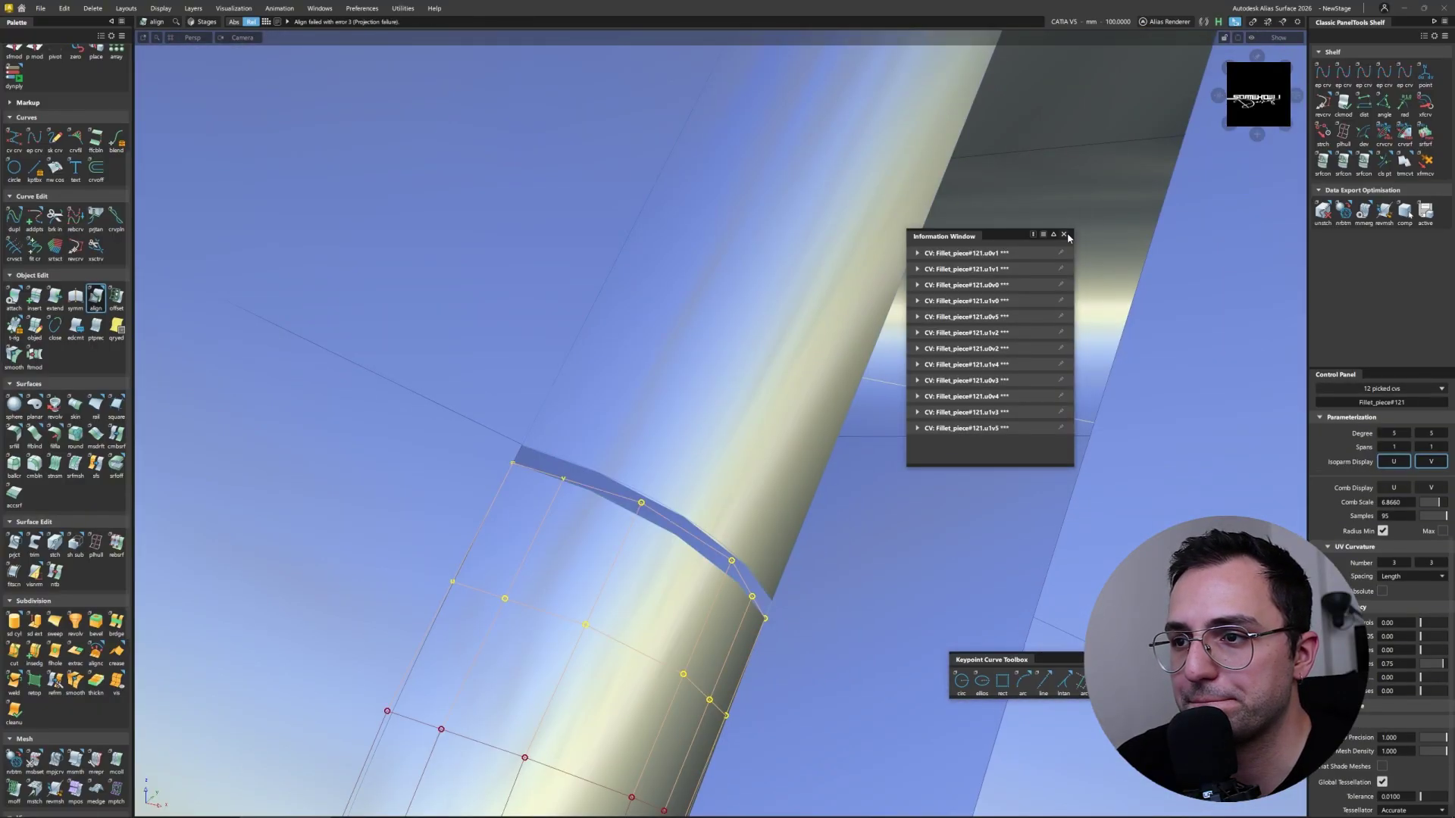
pyautogui.click(1063, 234)
pyautogui.keyDown('alt'); pyautogui.keyDown('shift'); pyautogui.moveTo(809, 533); pyautogui.dragTo(727, 526); pyautogui.keyUp('shift'); pyautogui.keyUp('alt')
# Step: Skin a flat face across the cap's other open end between its two edges
pyautogui.press('c')
pyautogui.press('s')
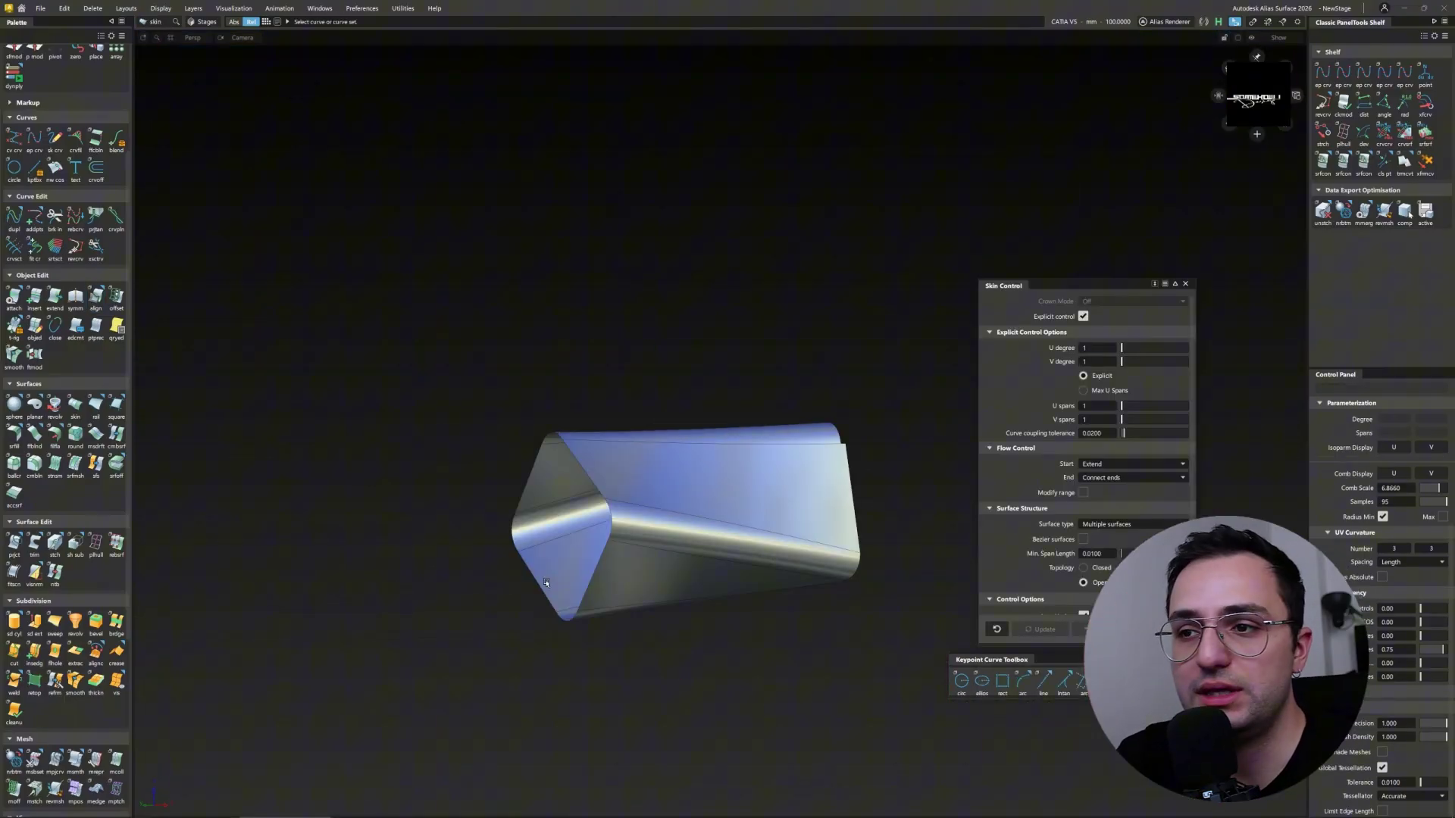
pyautogui.click(545, 582)
pyautogui.click(552, 474)
pyautogui.press('e')
# Step: Fillet the rim of the new end face and extend the side surface
pyautogui.press('f')
pyautogui.keyDown('alt'); pyautogui.keyDown('shift'); pyautogui.moveTo(623, 477); pyautogui.dragTo(523, 455); pyautogui.keyUp('shift'); pyautogui.keyUp('alt')
pyautogui.press('Escape')
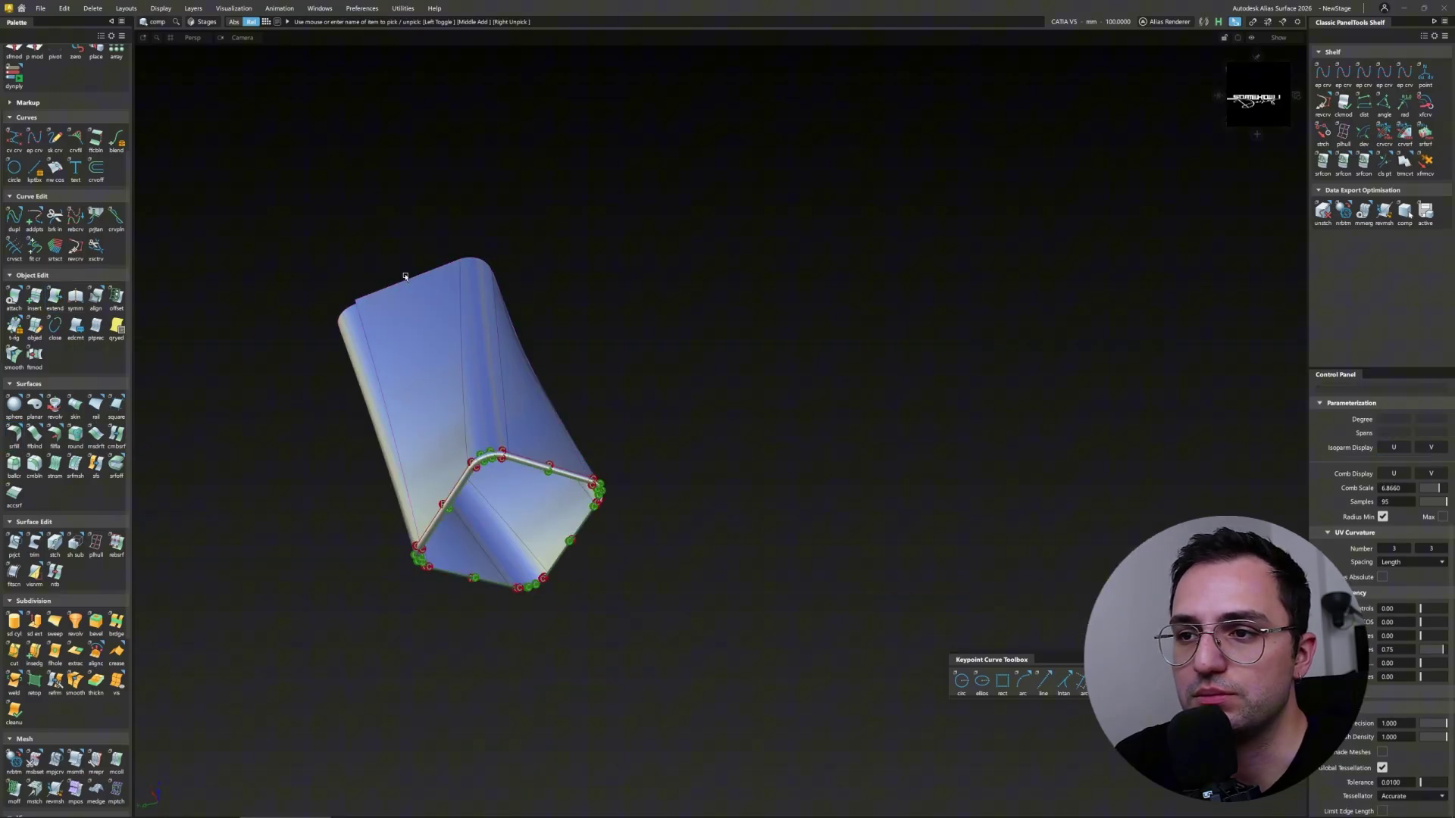
pyautogui.hotkey('ctrl', 'a')
pyautogui.hotkey('ctrl', 'shift', 'a')
pyautogui.scroll(10, 682, 379)
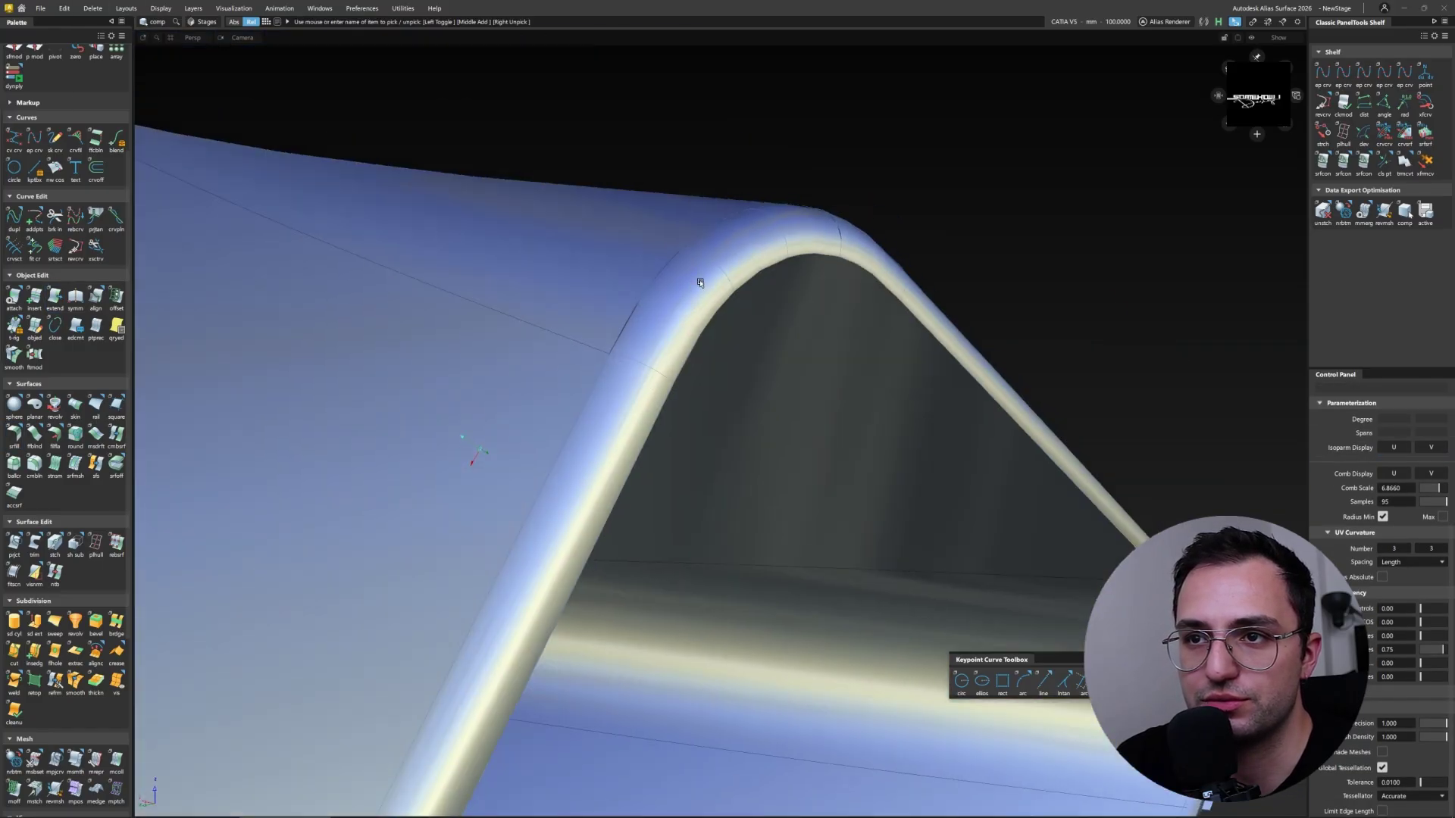
pyautogui.keyDown('alt'); pyautogui.keyDown('shift'); pyautogui.moveTo(682, 379); pyautogui.dragTo(966, 455); pyautogui.keyUp('shift'); pyautogui.keyUp('alt')
pyautogui.click(966, 455)
pyautogui.press('e')
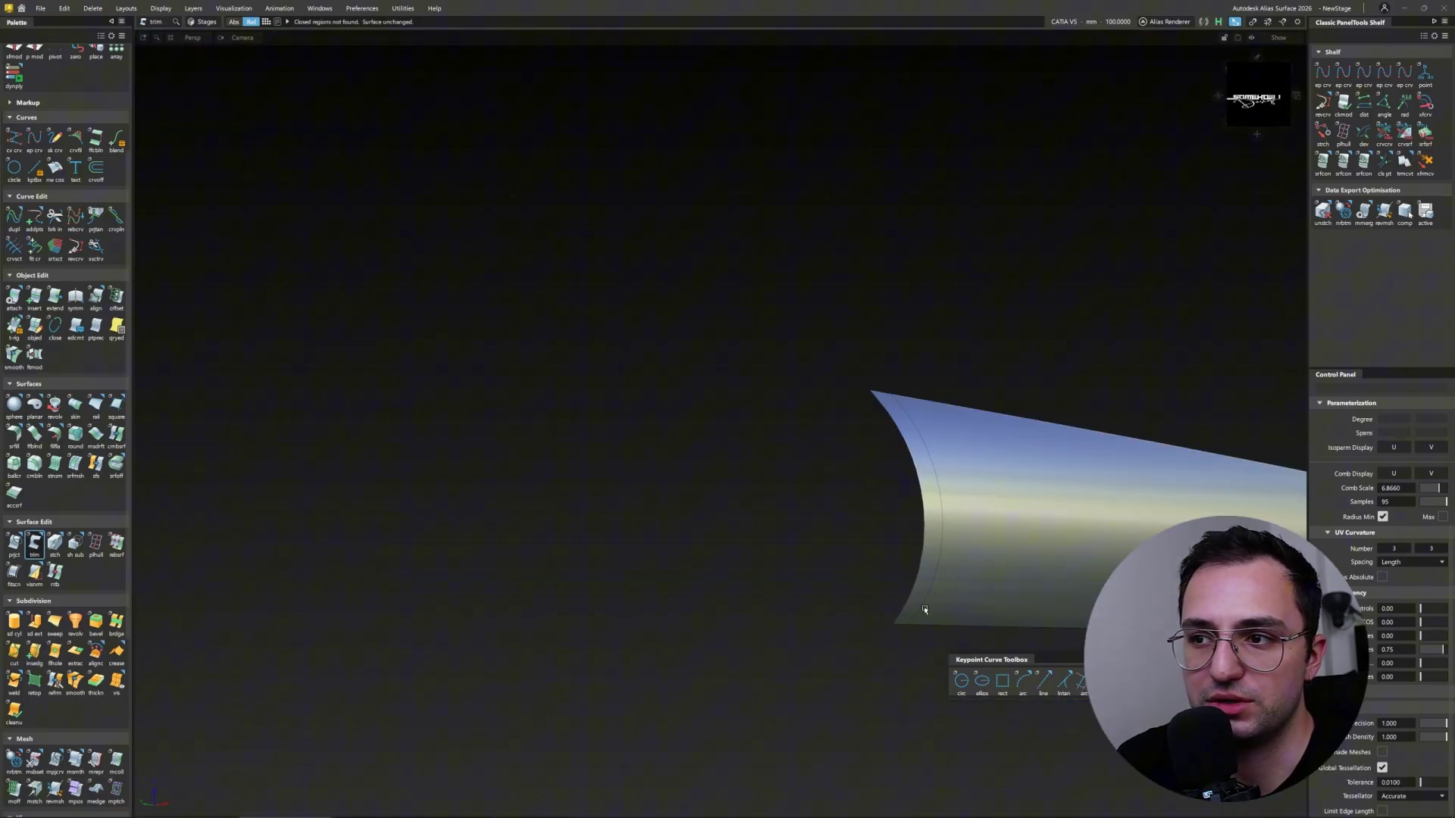
pyautogui.press('Escape')
# Step: Delete the align construction history from the side fillet piece
pyautogui.keyDown('alt'); pyautogui.keyDown('shift'); pyautogui.moveTo(921, 619); pyautogui.dragTo(787, 565); pyautogui.keyUp('shift'); pyautogui.keyUp('alt')
pyautogui.click(788, 564)
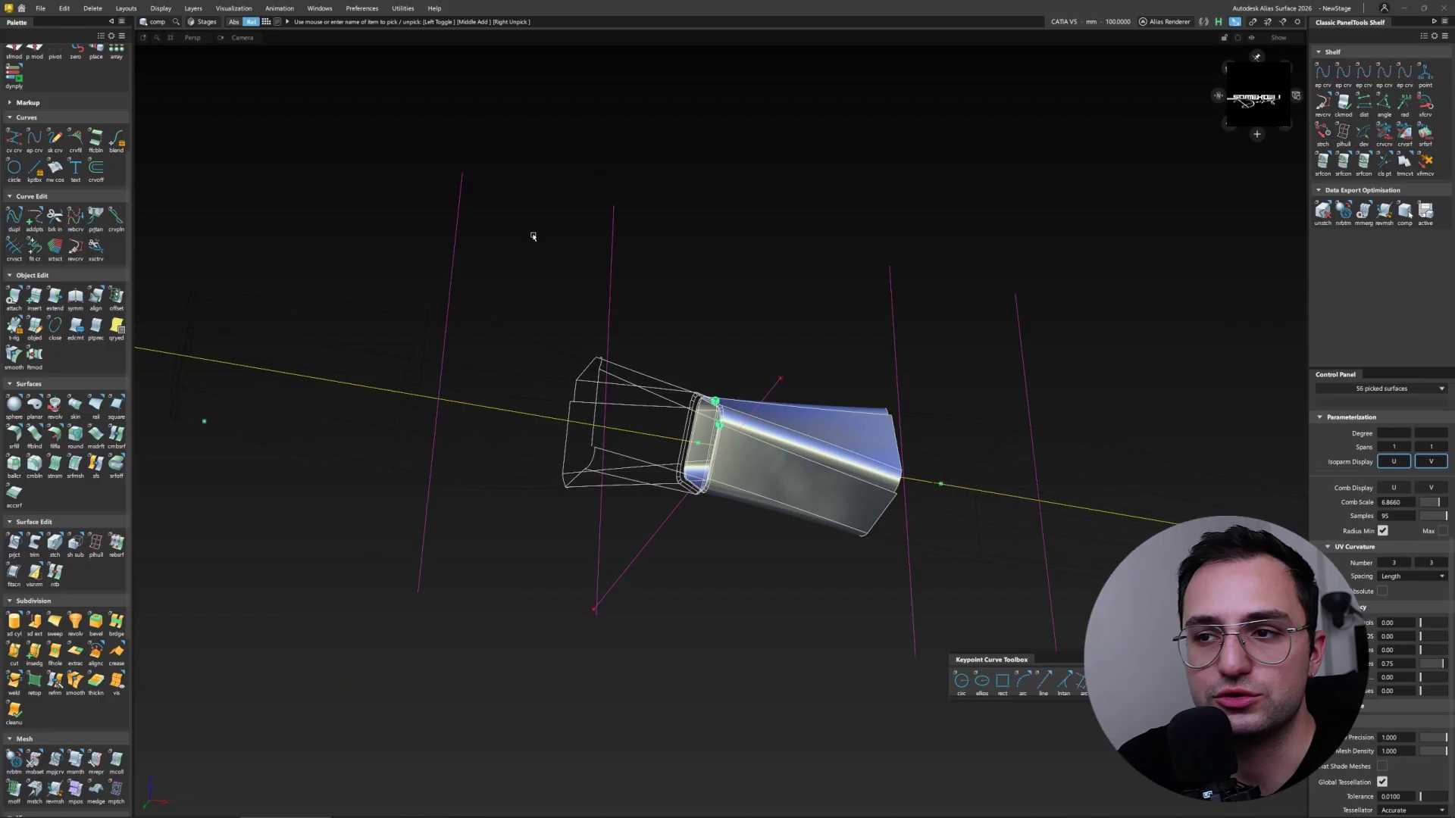
pyautogui.click(93, 8)
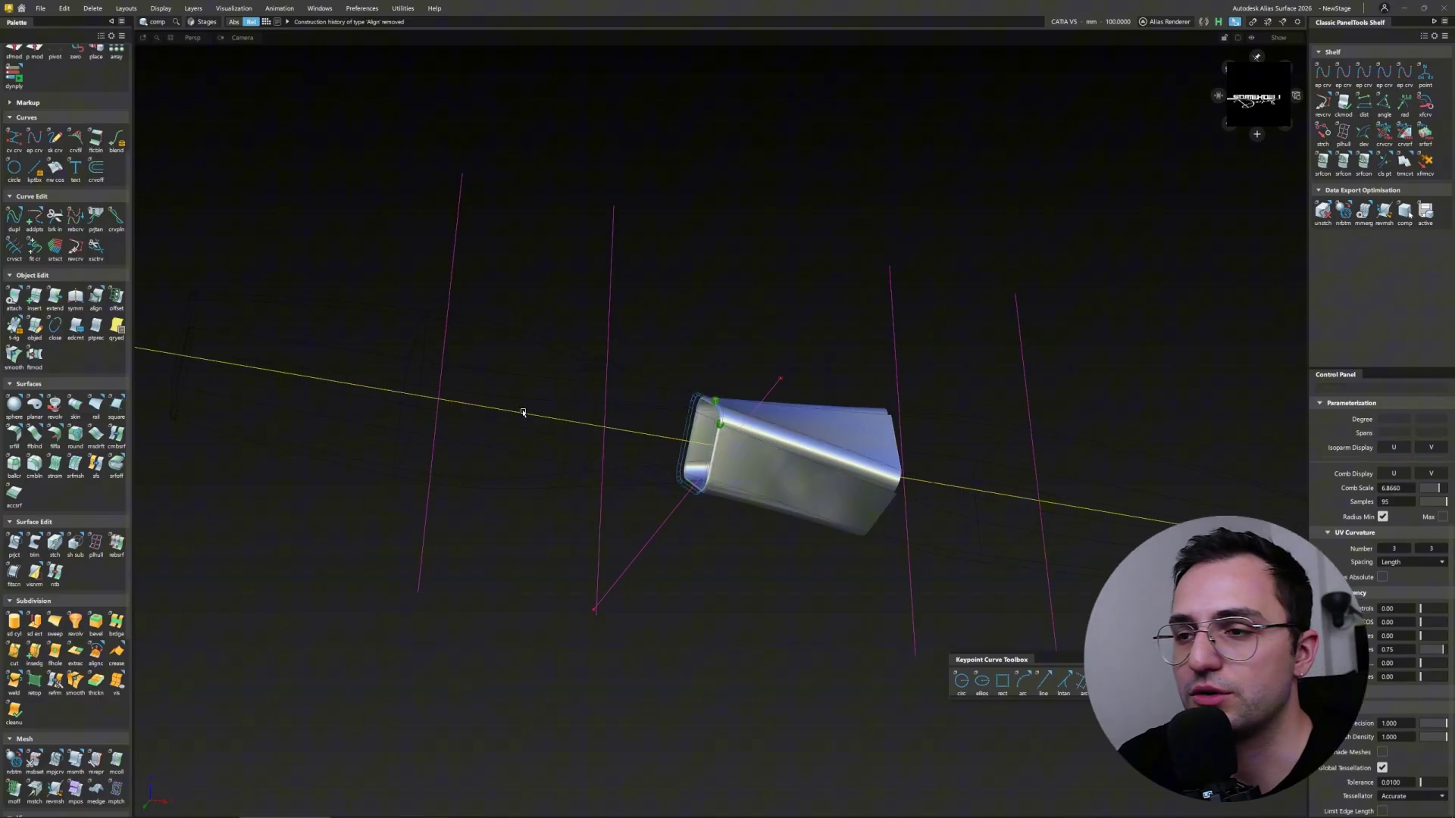
pyautogui.click(144, 105)
pyautogui.keyDown('alt'); pyautogui.keyDown('shift'); pyautogui.moveTo(295, 169); pyautogui.dragTo(539, 441); pyautogui.keyUp('shift'); pyautogui.keyUp('alt')
pyautogui.press('Escape')
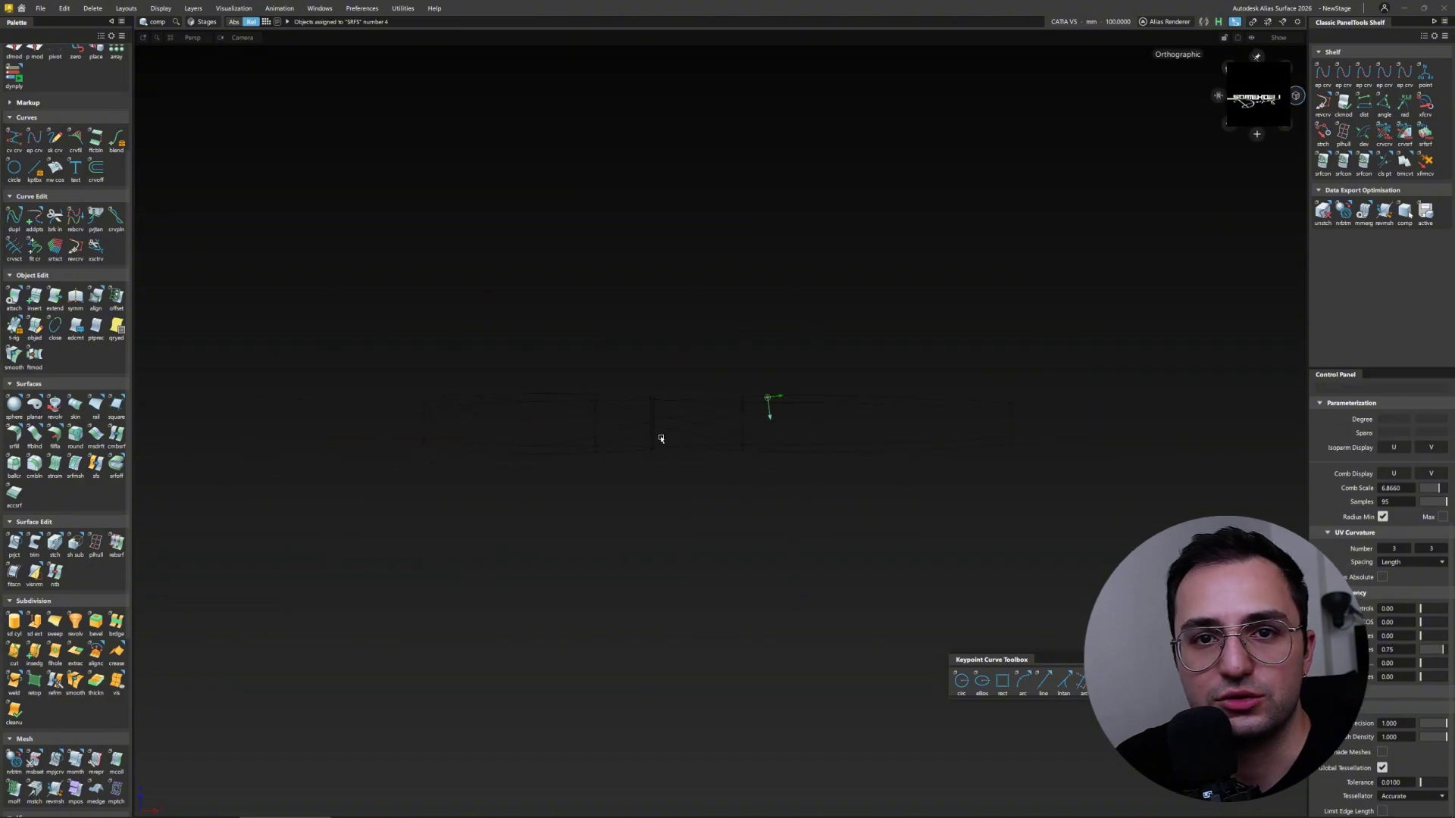
# Step: Rename the SRFS layer to BODY and set its colour to green
pyautogui.scroll(3, 53, 218)
pyautogui.scroll(1, 53, 218)
pyautogui.doubleClick(13, 132)
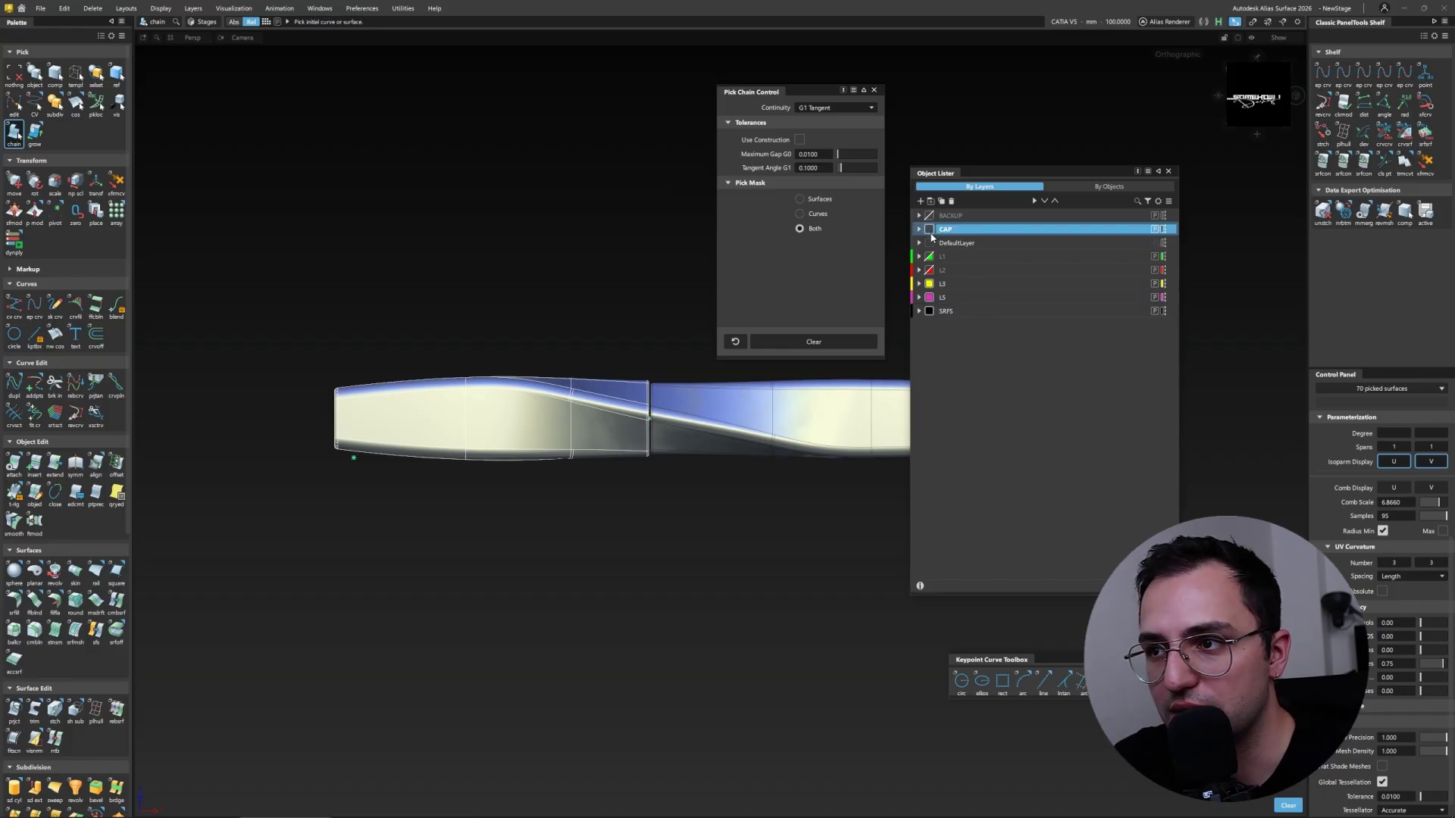
pyautogui.keyDown('alt'); pyautogui.keyDown('shift'); pyautogui.moveTo(733, 524); pyautogui.dragTo(533, 547, button='middle'); pyautogui.keyUp('shift'); pyautogui.keyUp('alt')
pyautogui.doubleClick(947, 312)
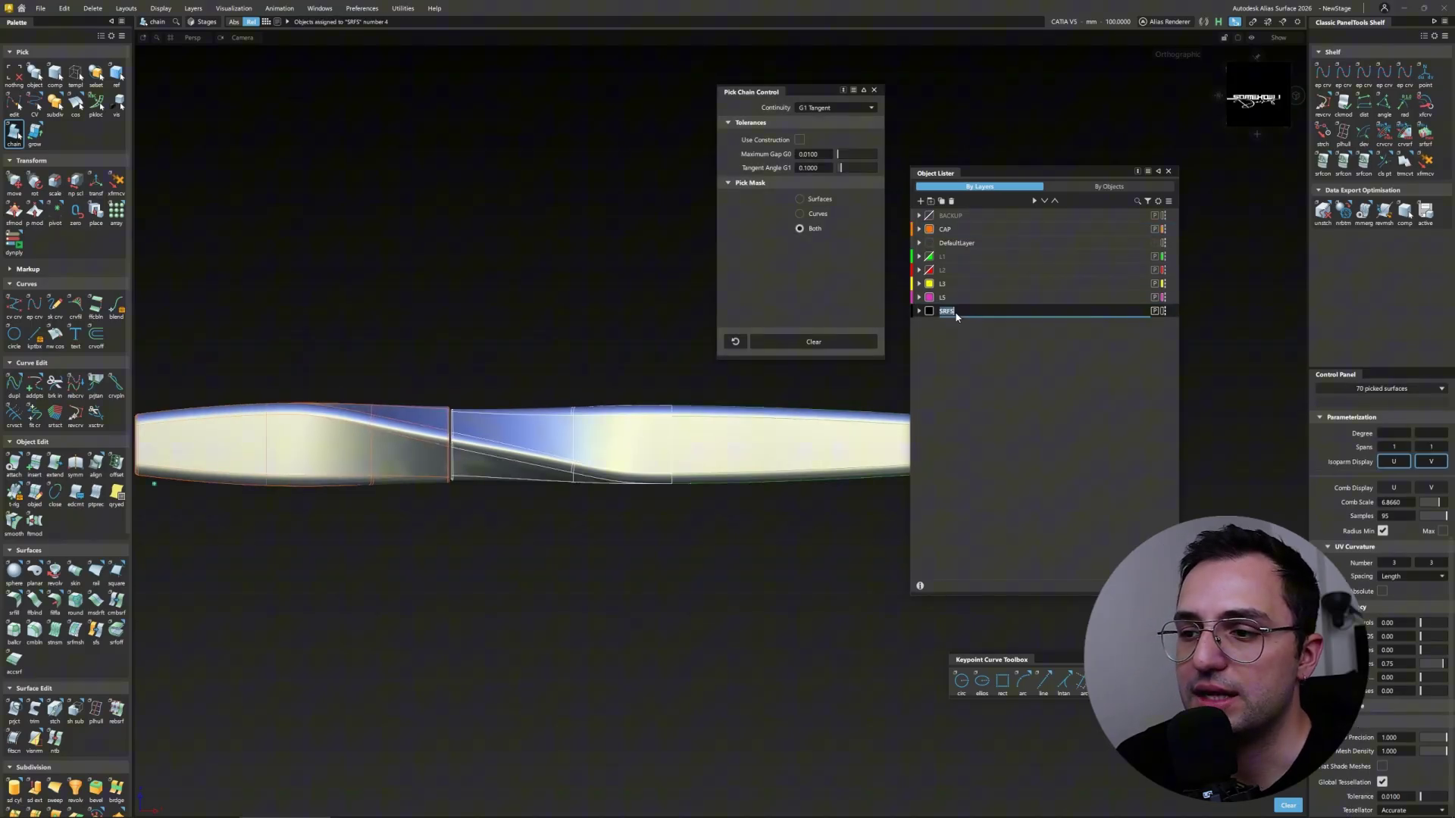
pyautogui.click(977, 249)
pyautogui.keyDown('alt'); pyautogui.keyDown('shift'); pyautogui.moveTo(682, 485); pyautogui.dragTo(926, 103); pyautogui.keyUp('shift'); pyautogui.keyUp('alt')
pyautogui.click(874, 89)
# Step: Delete construction history on all surfaces
pyautogui.moveTo(954, 172); pyautogui.dragTo(1040, 168)
pyautogui.keyDown('alt'); pyautogui.keyDown('shift'); pyautogui.moveTo(757, 379); pyautogui.dragTo(260, 250); pyautogui.keyUp('shift'); pyautogui.keyUp('alt')
pyautogui.hotkey('ctrl', 'a')
pyautogui.press('Return')
# Step: Assign the pen body surfaces to the BODY layer in shaded display
pyautogui.moveTo(878, 710); pyautogui.dragTo(335, 295)
pyautogui.click(1077, 224)
pyautogui.keyDown('alt'); pyautogui.keyDown('shift'); pyautogui.moveTo(726, 430); pyautogui.dragTo(776, 432); pyautogui.keyUp('shift'); pyautogui.keyUp('alt')
pyautogui.hotkey('ctrl', '4')
pyautogui.keyDown('alt'); pyautogui.keyDown('shift'); pyautogui.moveTo(776, 432); pyautogui.dragTo(693, 454, button='right'); pyautogui.keyUp('shift'); pyautogui.keyUp('alt')
pyautogui.keyDown('alt'); pyautogui.keyDown('shift'); pyautogui.moveTo(478, 430); pyautogui.dragTo(421, 434); pyautogui.keyUp('shift'); pyautogui.keyUp('alt')
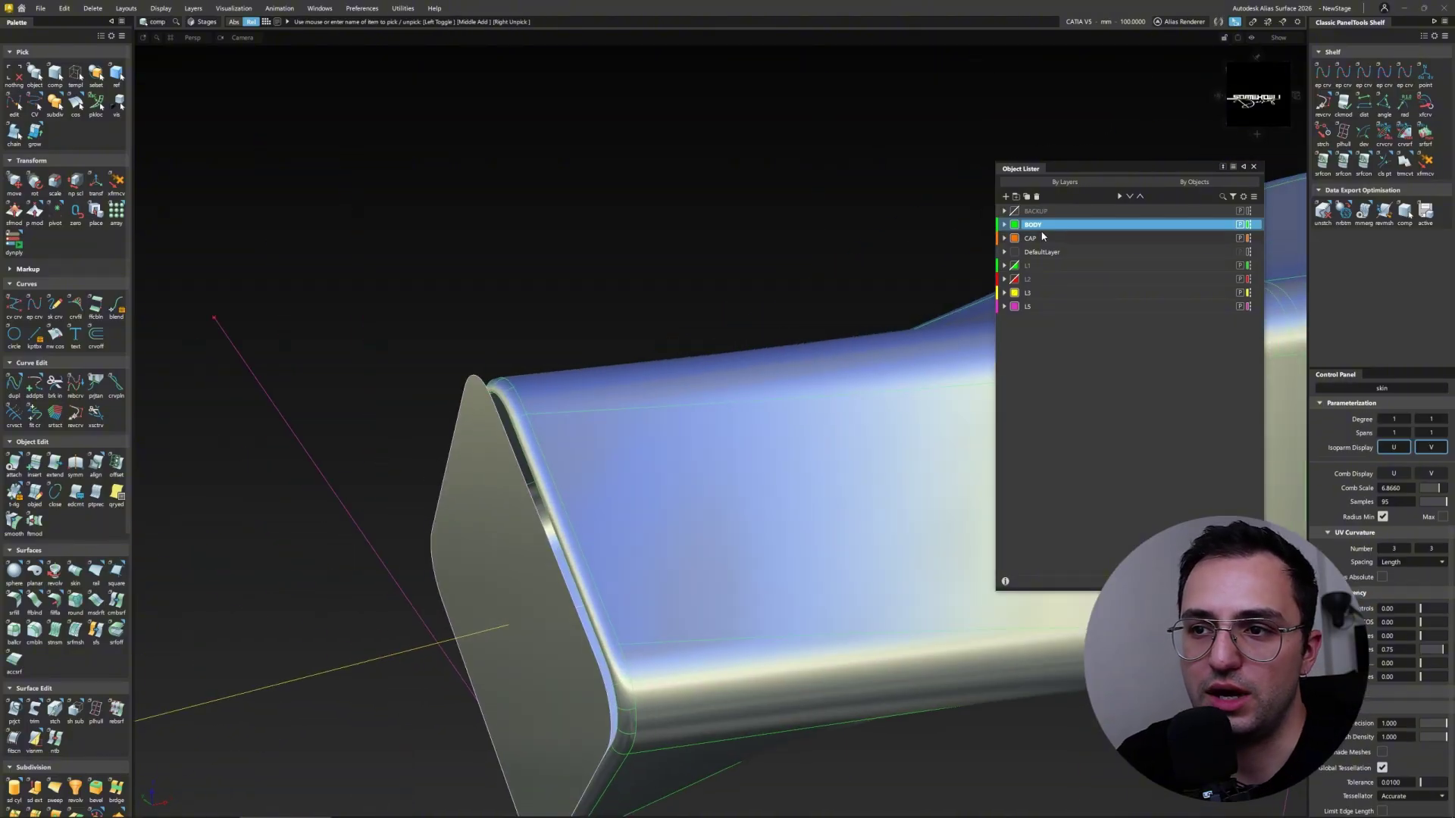
pyautogui.keyDown('alt'); pyautogui.keyDown('shift'); pyautogui.moveTo(583, 486); pyautogui.dragTo(471, 442); pyautogui.keyUp('shift'); pyautogui.keyUp('alt')
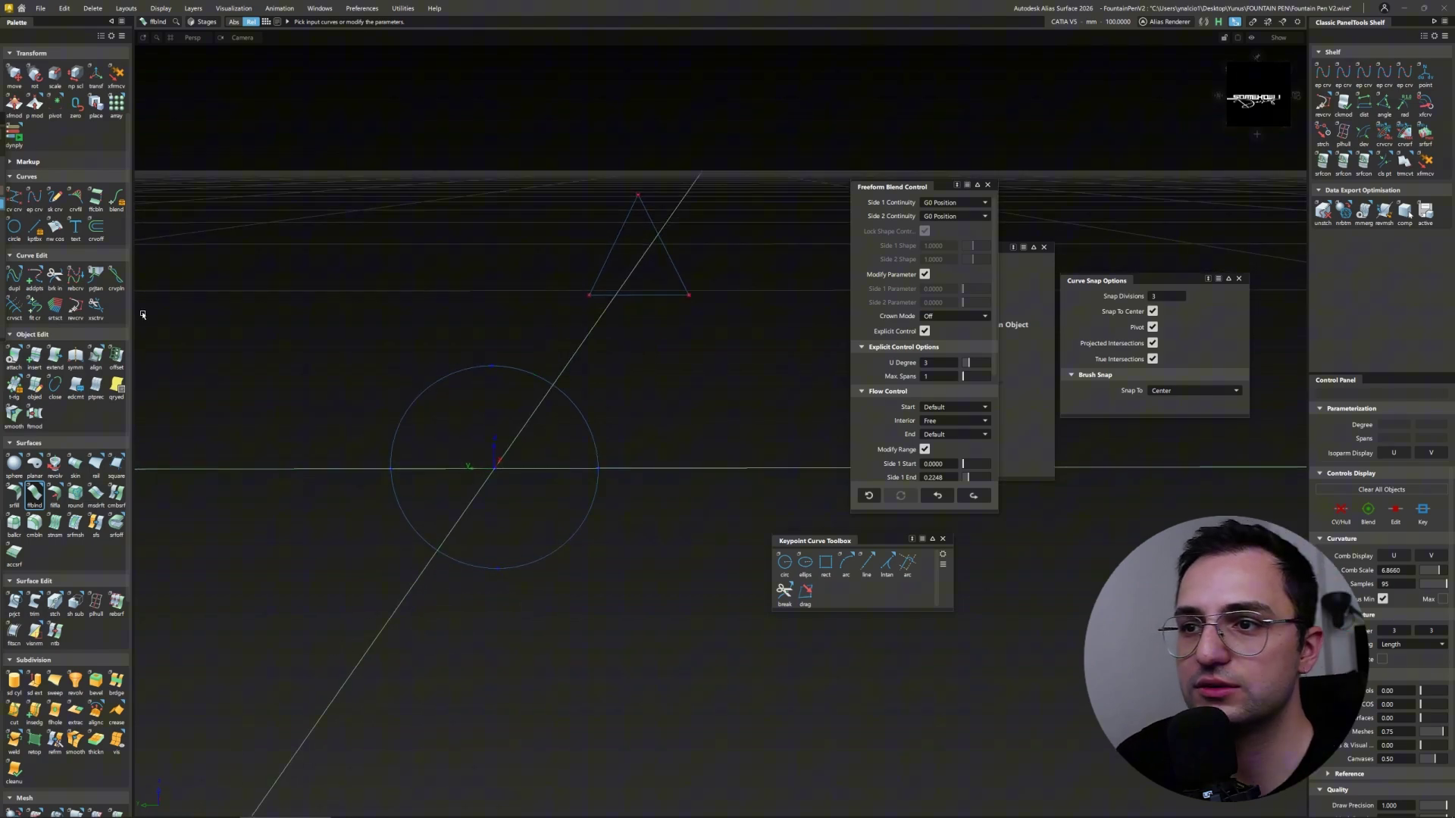
# Step: Create a draft surface extending walls from the triangle curve
pyautogui.click(96, 492)
pyautogui.click(639, 295)
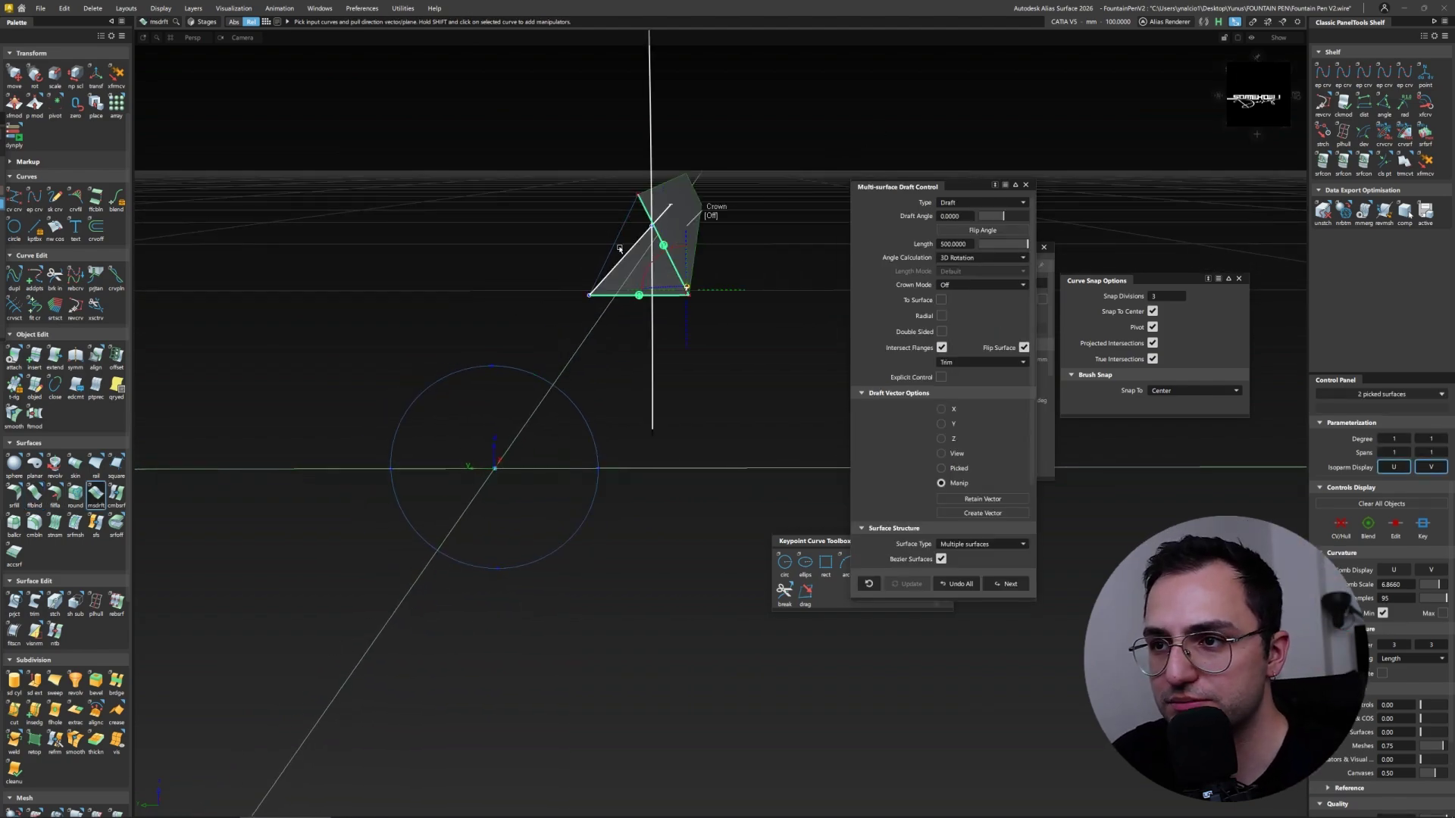
pyautogui.keyDown('alt'); pyautogui.keyDown('shift'); pyautogui.moveTo(638, 295); pyautogui.dragTo(864, 236); pyautogui.keyUp('shift'); pyautogui.keyUp('alt')
pyautogui.press('Return')
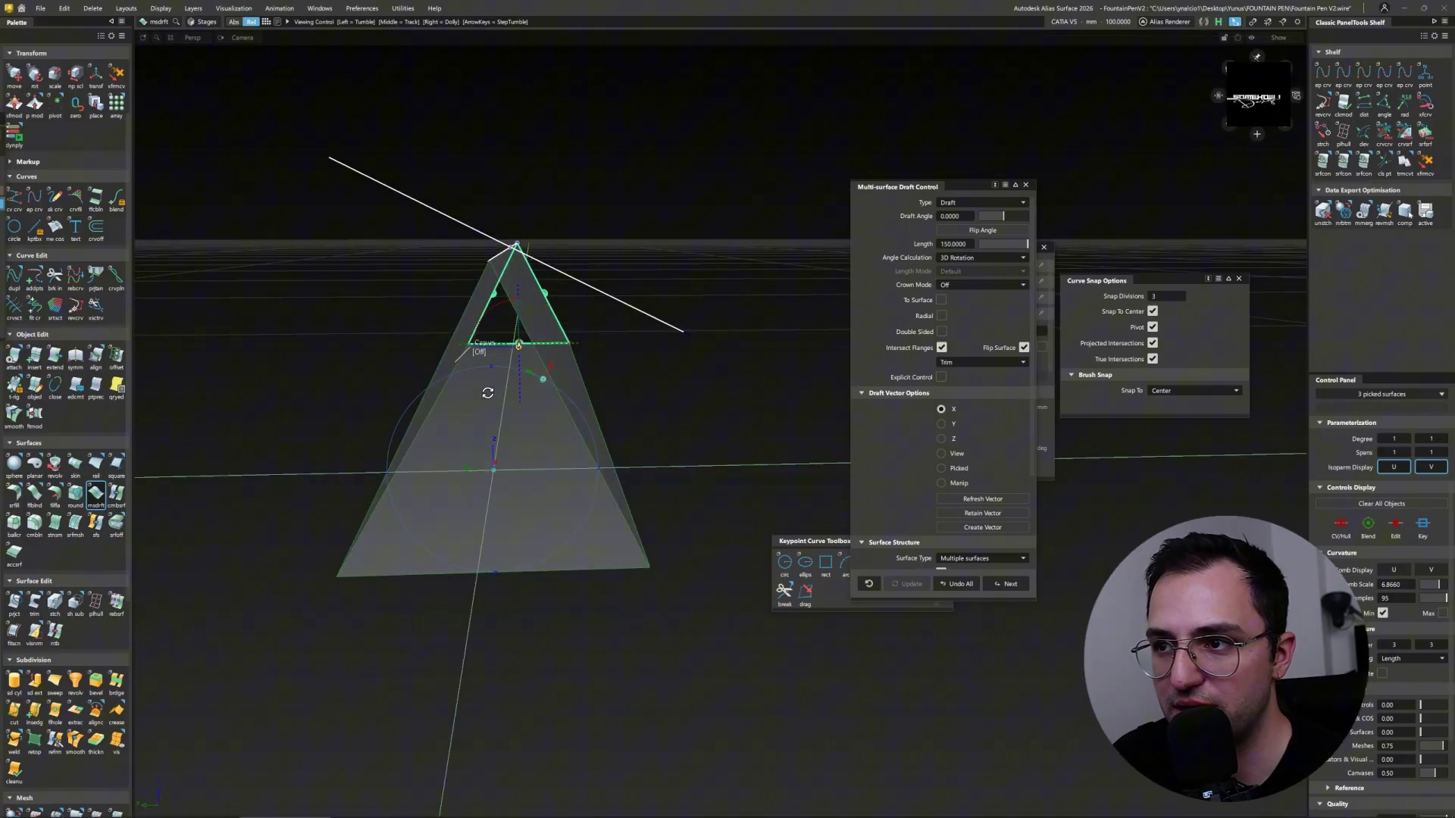
# Step: Align the first draft surface edge onto the circle, adjusting the partial start
pyautogui.moveTo(531, 379)
pyautogui.keyDown('alt'); pyautogui.keyDown('shift'); pyautogui.mouseDown()
pyautogui.moveTo(454, 364)
pyautogui.moveTo(531, 364)
pyautogui.mouseUp(); pyautogui.keyUp('shift'); pyautogui.keyUp('alt')
pyautogui.click(96, 356)
pyautogui.click(444, 386)
pyautogui.moveTo(1000, 402); pyautogui.dragTo(1007, 404)
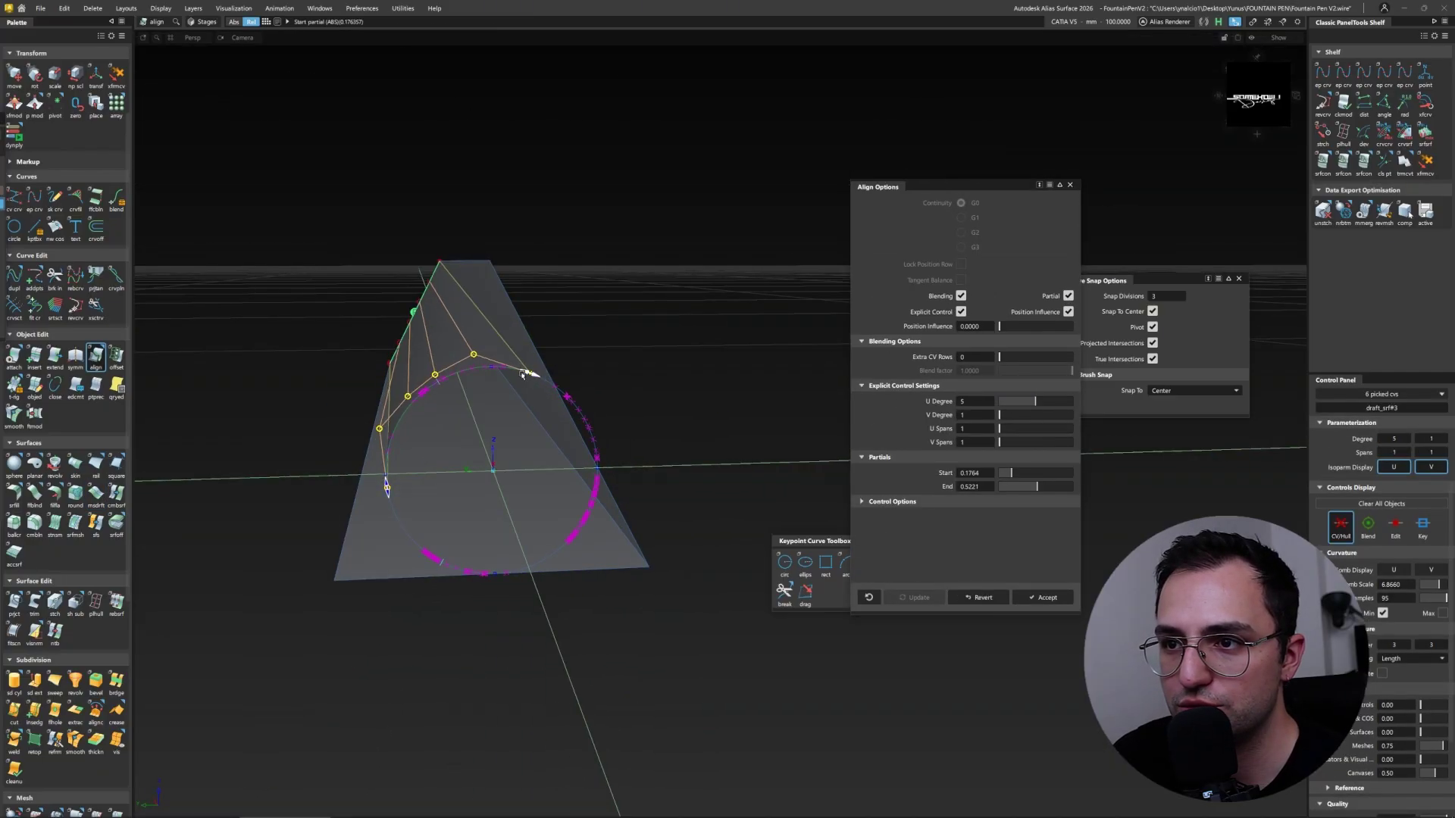
pyautogui.moveTo(496, 371); pyautogui.dragTo(491, 369)
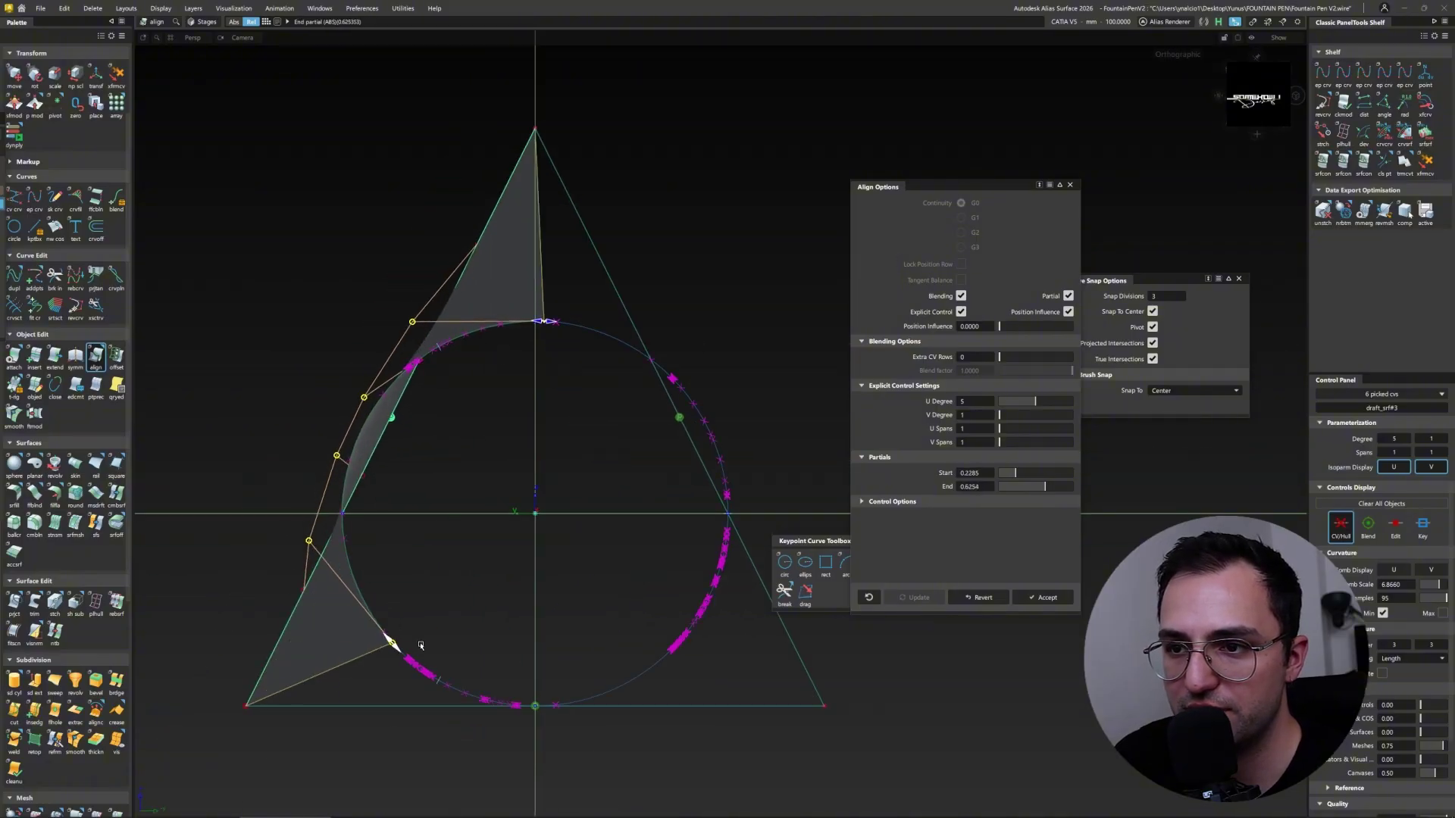
pyautogui.keyDown('alt'); pyautogui.keyDown('shift'); pyautogui.moveTo(440, 349); pyautogui.dragTo(590, 290); pyautogui.keyUp('shift'); pyautogui.keyUp('alt')
# Step: Align the next draft edge to the circle and set how much of it the edge follows
pyautogui.click(659, 388)
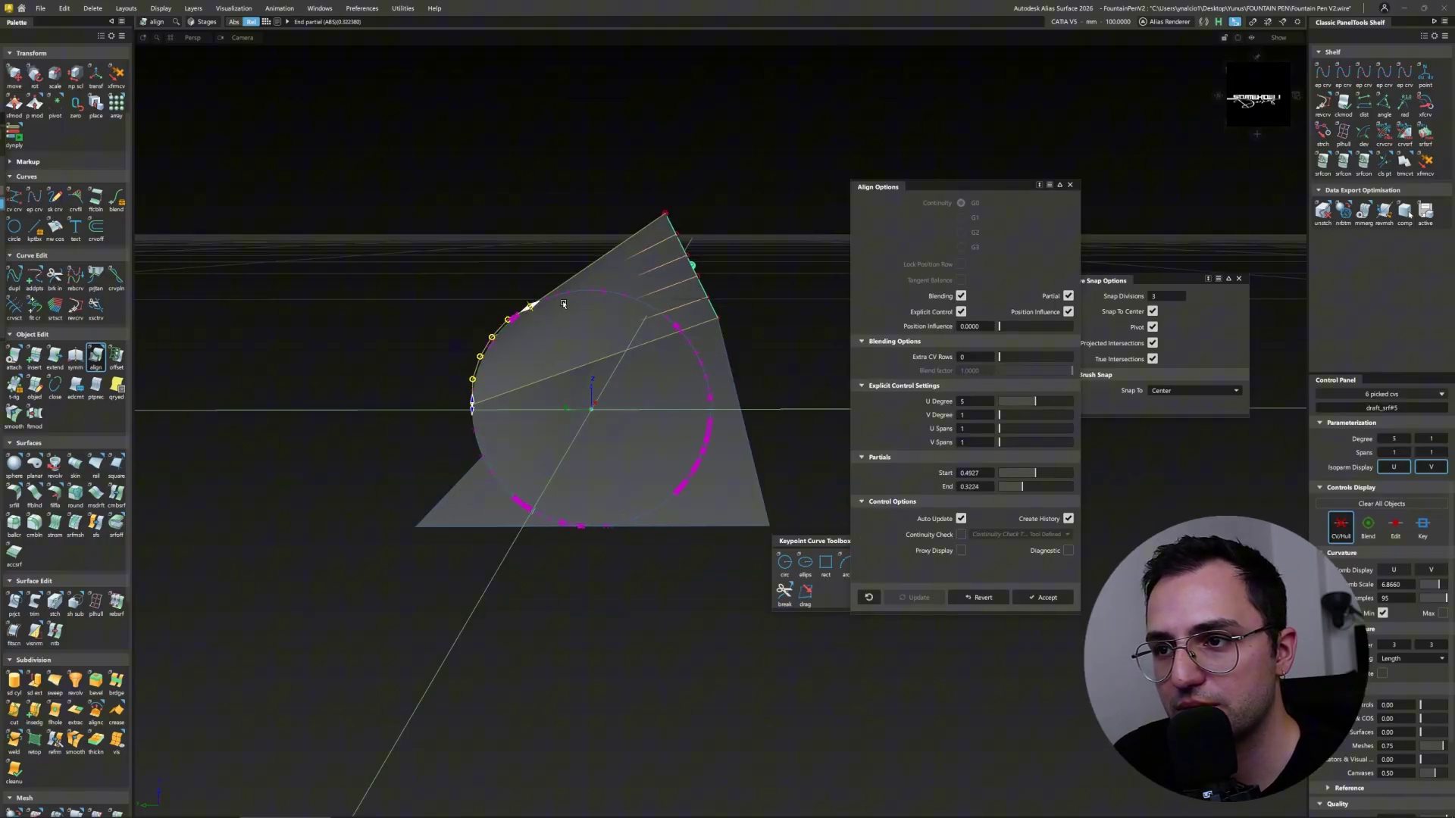
pyautogui.keyDown('alt'); pyautogui.keyDown('shift'); pyautogui.moveTo(477, 404); pyautogui.dragTo(492, 470); pyautogui.keyUp('shift'); pyautogui.keyUp('alt')
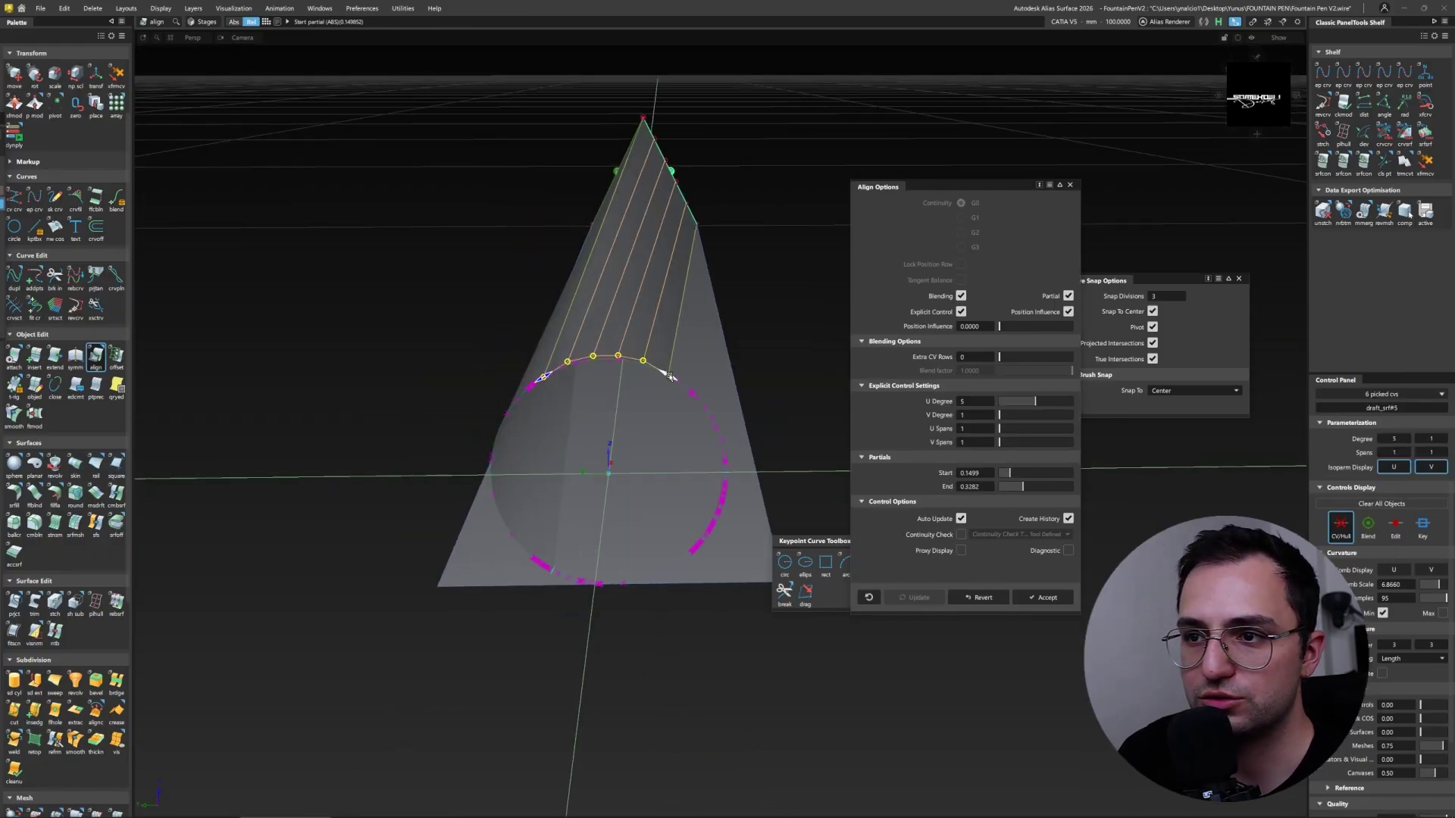
pyautogui.scroll(3, 786, 273)
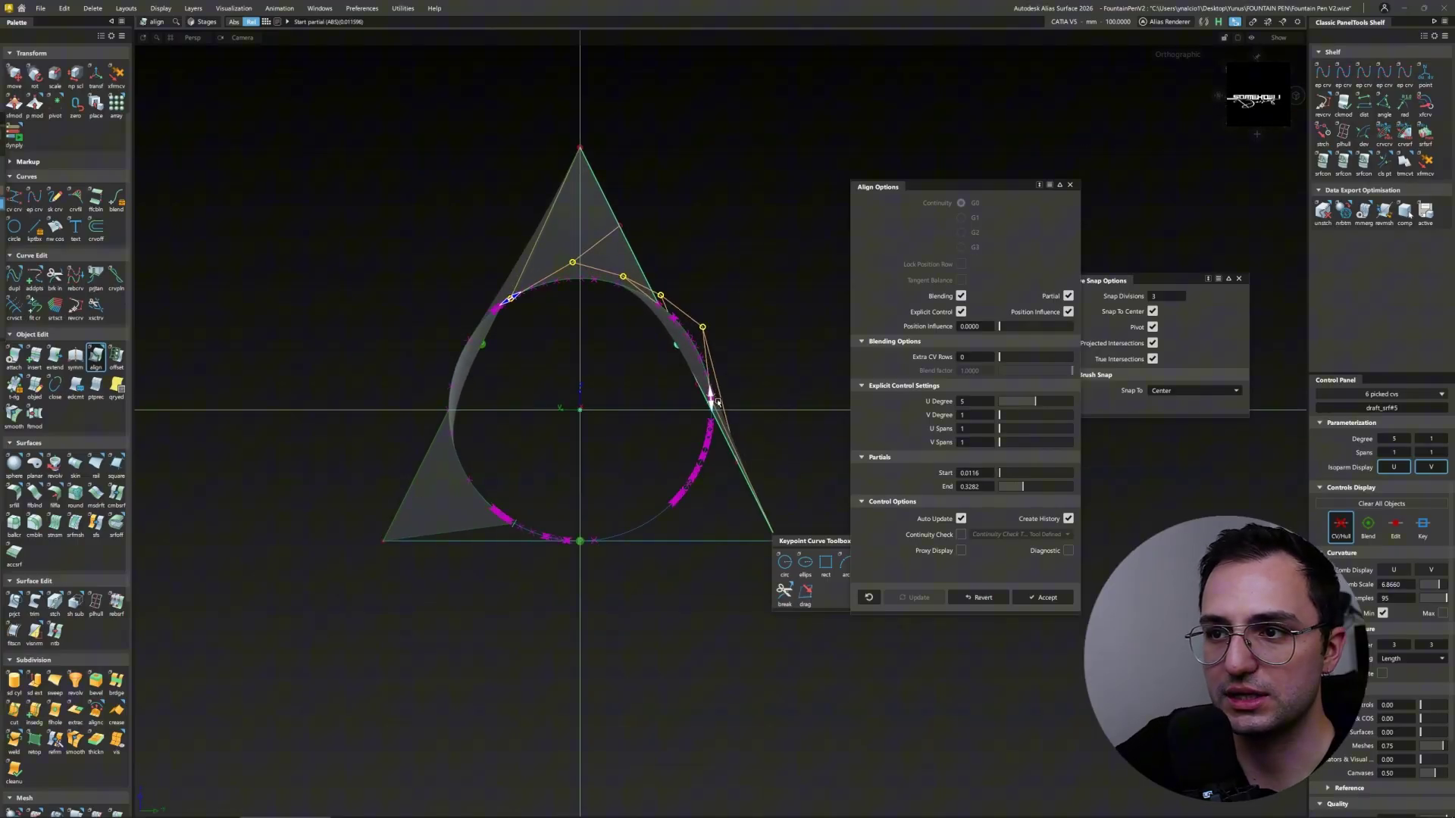
pyautogui.scroll(3, 715, 402)
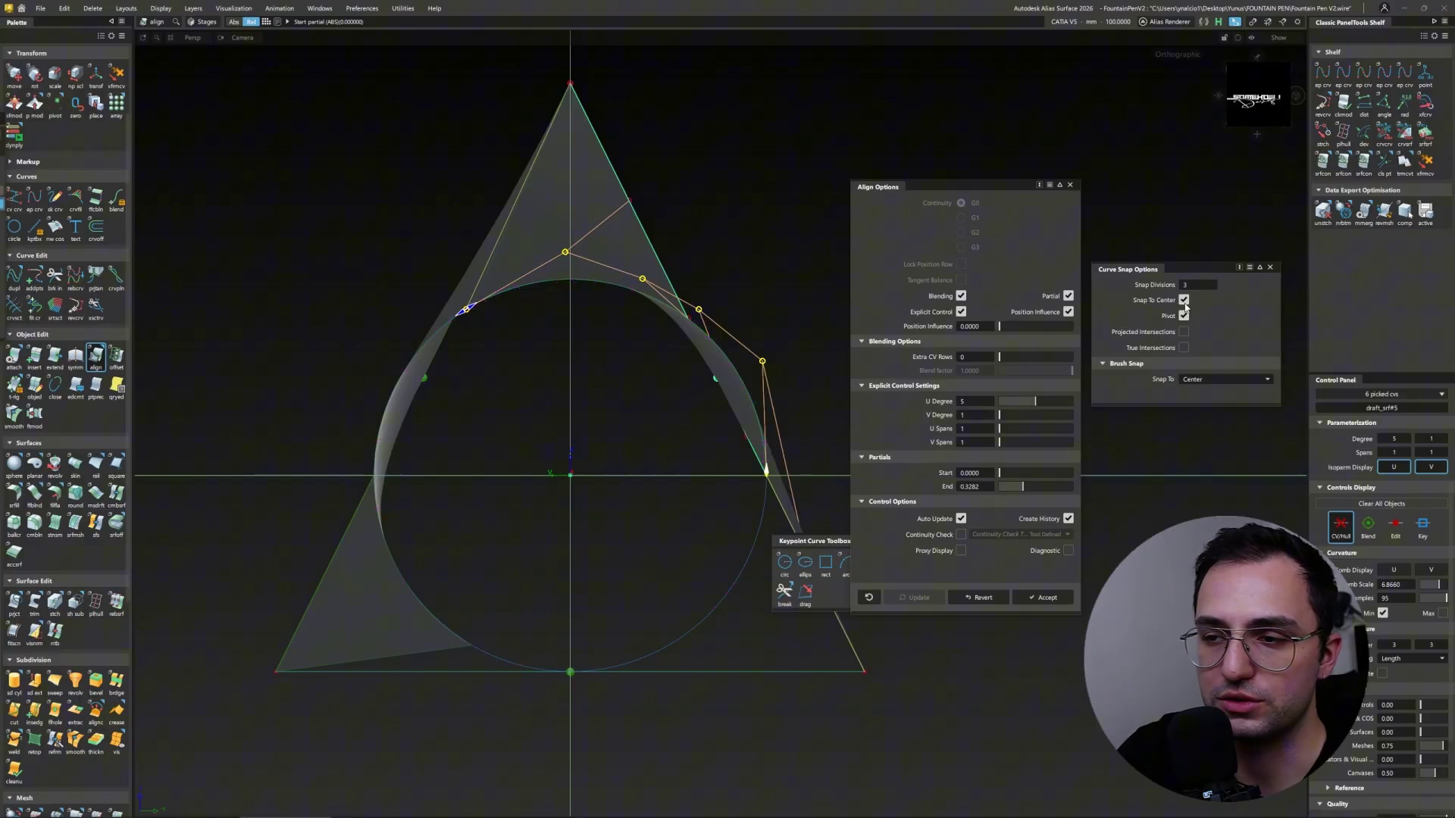
pyautogui.keyDown('alt'); pyautogui.keyDown('shift'); pyautogui.moveTo(769, 474); pyautogui.dragTo(692, 521); pyautogui.keyUp('shift'); pyautogui.keyUp('alt')
pyautogui.click(692, 522)
pyautogui.moveTo(1017, 401); pyautogui.dragTo(1035, 406)
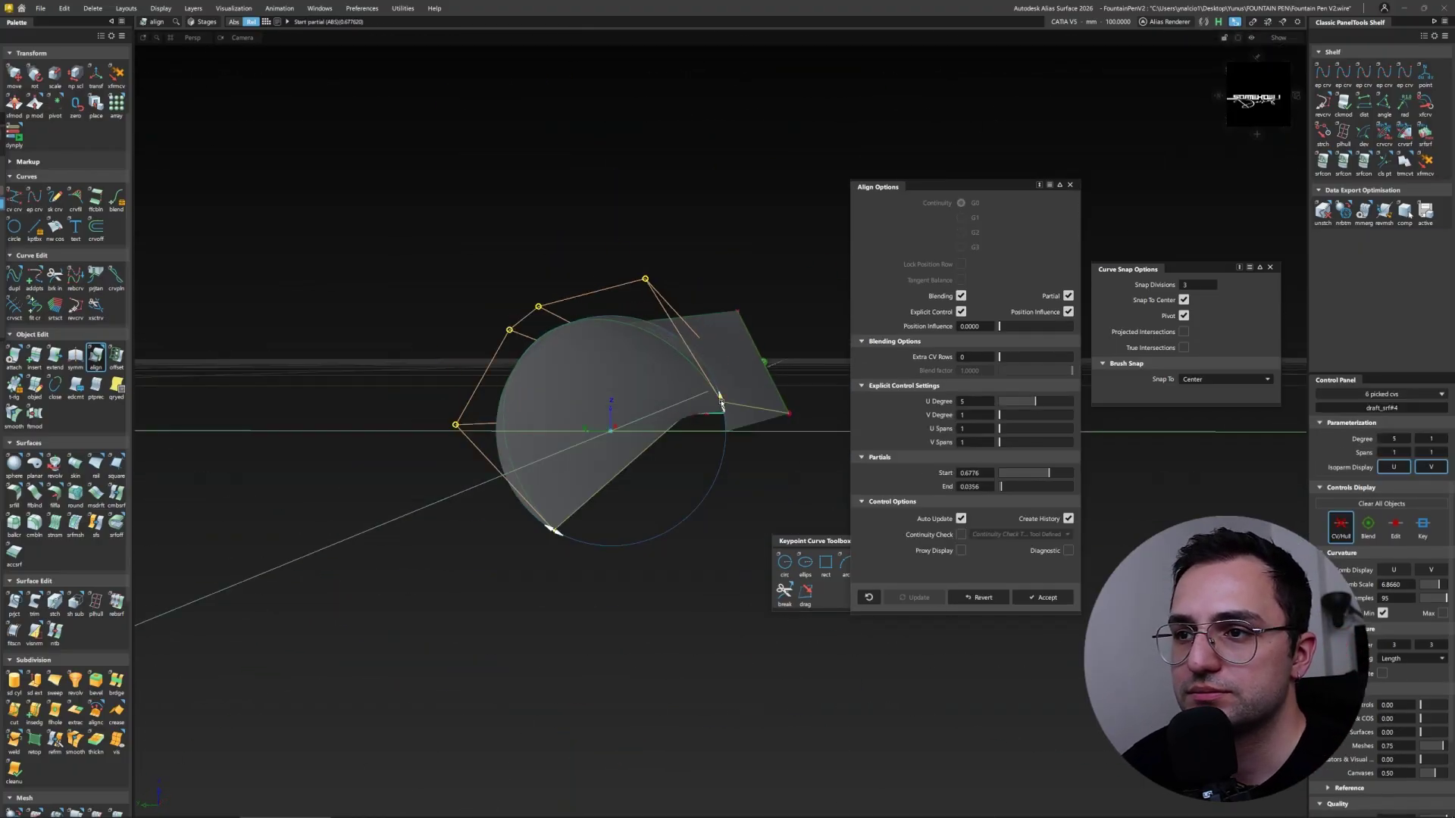
pyautogui.moveTo(726, 437)
pyautogui.keyDown('alt'); pyautogui.keyDown('shift'); pyautogui.mouseDown()
pyautogui.moveTo(616, 460)
pyautogui.moveTo(682, 454)
pyautogui.moveTo(747, 416)
pyautogui.moveTo(659, 497)
pyautogui.moveTo(647, 380)
pyautogui.moveTo(538, 445)
pyautogui.moveTo(764, 459)
pyautogui.moveTo(453, 513)
pyautogui.moveTo(633, 444)
pyautogui.moveTo(402, 520)
pyautogui.moveTo(732, 416)
pyautogui.moveTo(889, 557)
pyautogui.moveTo(670, 505)
pyautogui.moveTo(703, 576)
pyautogui.mouseUp(); pyautogui.keyUp('shift'); pyautogui.keyUp('alt')
# Step: Align the cone's surface edge onto the cone top
pyautogui.click(657, 484)
pyautogui.keyDown('ctrl'); pyautogui.keyDown('shift'); pyautogui.click(775, 477); pyautogui.keyUp('shift'); pyautogui.keyUp('ctrl')
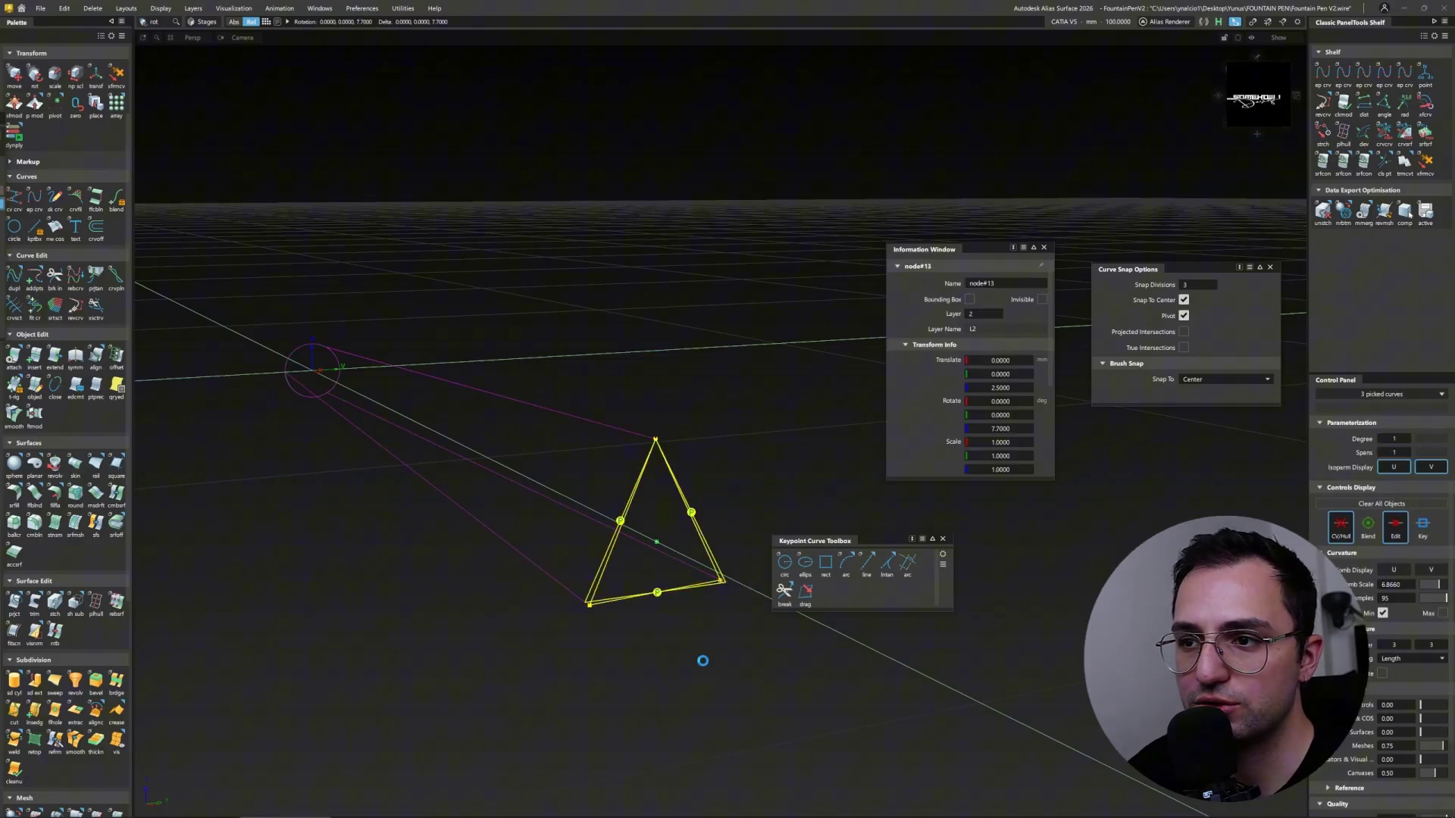
pyautogui.moveTo(879, 580)
pyautogui.keyDown('alt'); pyautogui.keyDown('shift'); pyautogui.mouseDown()
pyautogui.moveTo(552, 643)
pyautogui.moveTo(432, 545)
pyautogui.moveTo(487, 591)
pyautogui.moveTo(1046, 780)
pyautogui.moveTo(444, 610)
pyautogui.moveTo(520, 559)
pyautogui.mouseUp(); pyautogui.keyUp('shift'); pyautogui.keyUp('alt')
pyautogui.click(620, 503)
pyautogui.click(728, 356)
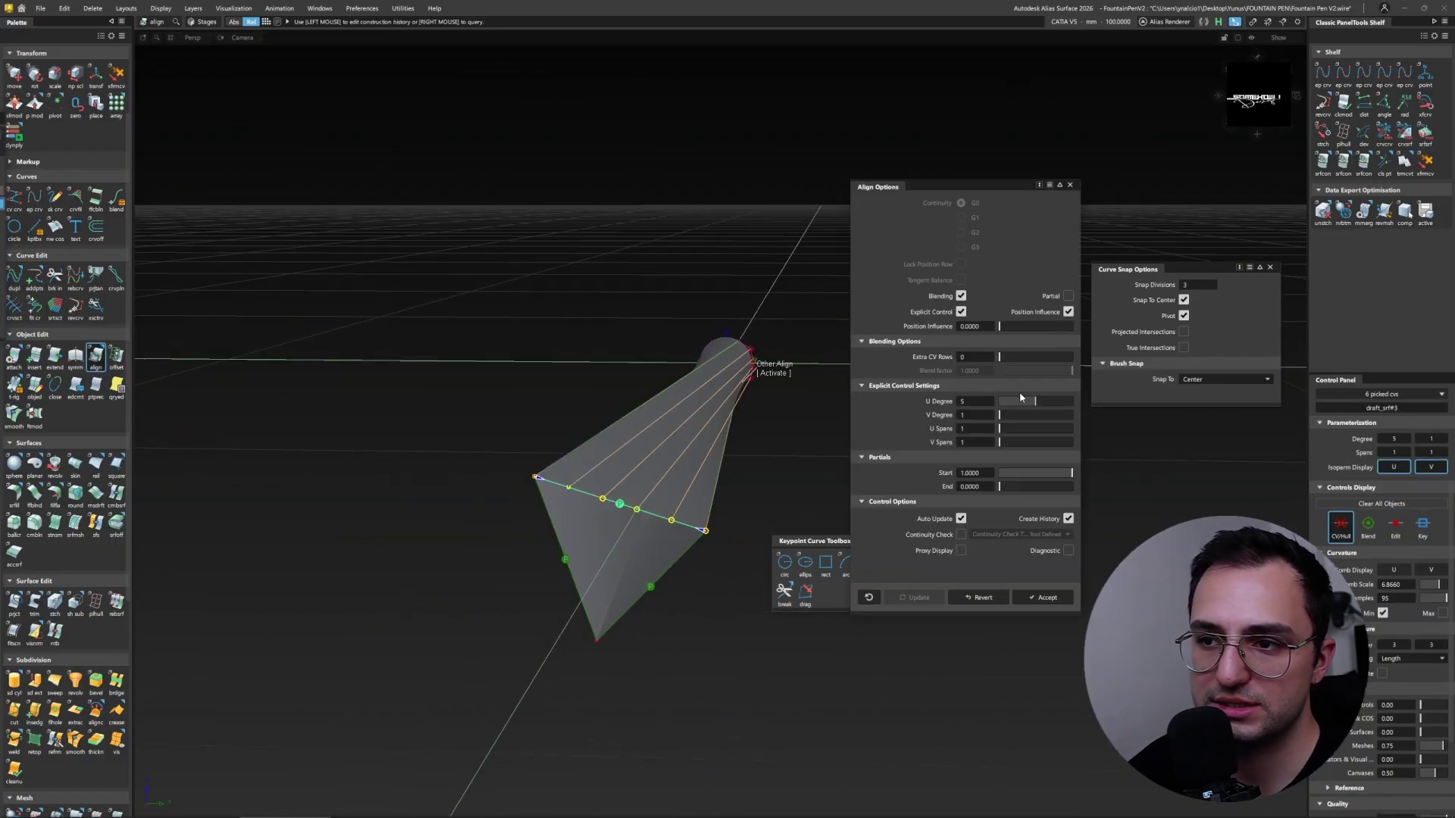
pyautogui.keyDown('alt'); pyautogui.keyDown('shift'); pyautogui.moveTo(727, 356); pyautogui.dragTo(709, 426); pyautogui.keyUp('shift'); pyautogui.keyUp('alt')
pyautogui.keyDown('alt'); pyautogui.keyDown('shift'); pyautogui.moveTo(531, 424); pyautogui.dragTo(455, 356); pyautogui.keyUp('shift'); pyautogui.keyUp('alt')
# Step: Build a flat planar cap on the circular end
pyautogui.scroll(-1, 53, 349)
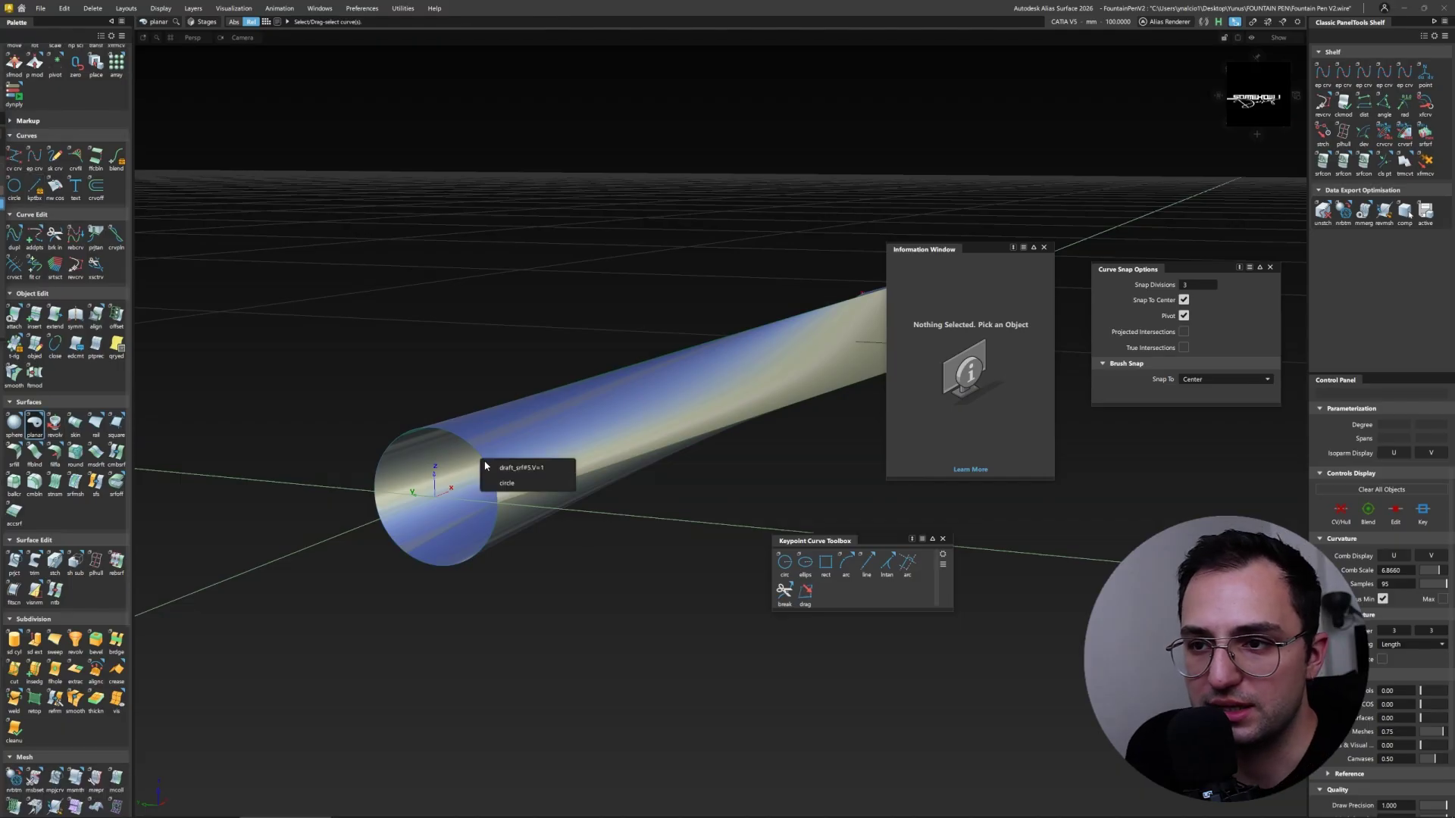
pyautogui.click(511, 482)
pyautogui.keyDown('alt'); pyautogui.keyDown('shift'); pyautogui.moveTo(511, 482); pyautogui.dragTo(695, 407); pyautogui.keyUp('shift'); pyautogui.keyUp('alt')
# Step: Fillet the cap-to-body edge with G2 Curvature section type and view the model shaded
pyautogui.click(14, 452)
pyautogui.click(978, 216)
pyautogui.click(964, 266)
pyautogui.keyDown('alt'); pyautogui.keyDown('shift'); pyautogui.moveTo(538, 286); pyautogui.dragTo(551, 447); pyautogui.keyUp('shift'); pyautogui.keyUp('alt')
pyautogui.press('p')
pyautogui.press('i')
pyautogui.hotkey('ctrl', '4')
pyautogui.moveTo(697, 470)
pyautogui.keyDown('alt'); pyautogui.keyDown('shift'); pyautogui.mouseDown()
pyautogui.moveTo(399, 340)
pyautogui.moveTo(175, 104)
pyautogui.moveTo(260, 604)
pyautogui.moveTo(568, 430)
pyautogui.moveTo(572, 408)
pyautogui.moveTo(484, 429)
pyautogui.moveTo(520, 477)
pyautogui.mouseUp(); pyautogui.keyUp('shift'); pyautogui.keyUp('alt')
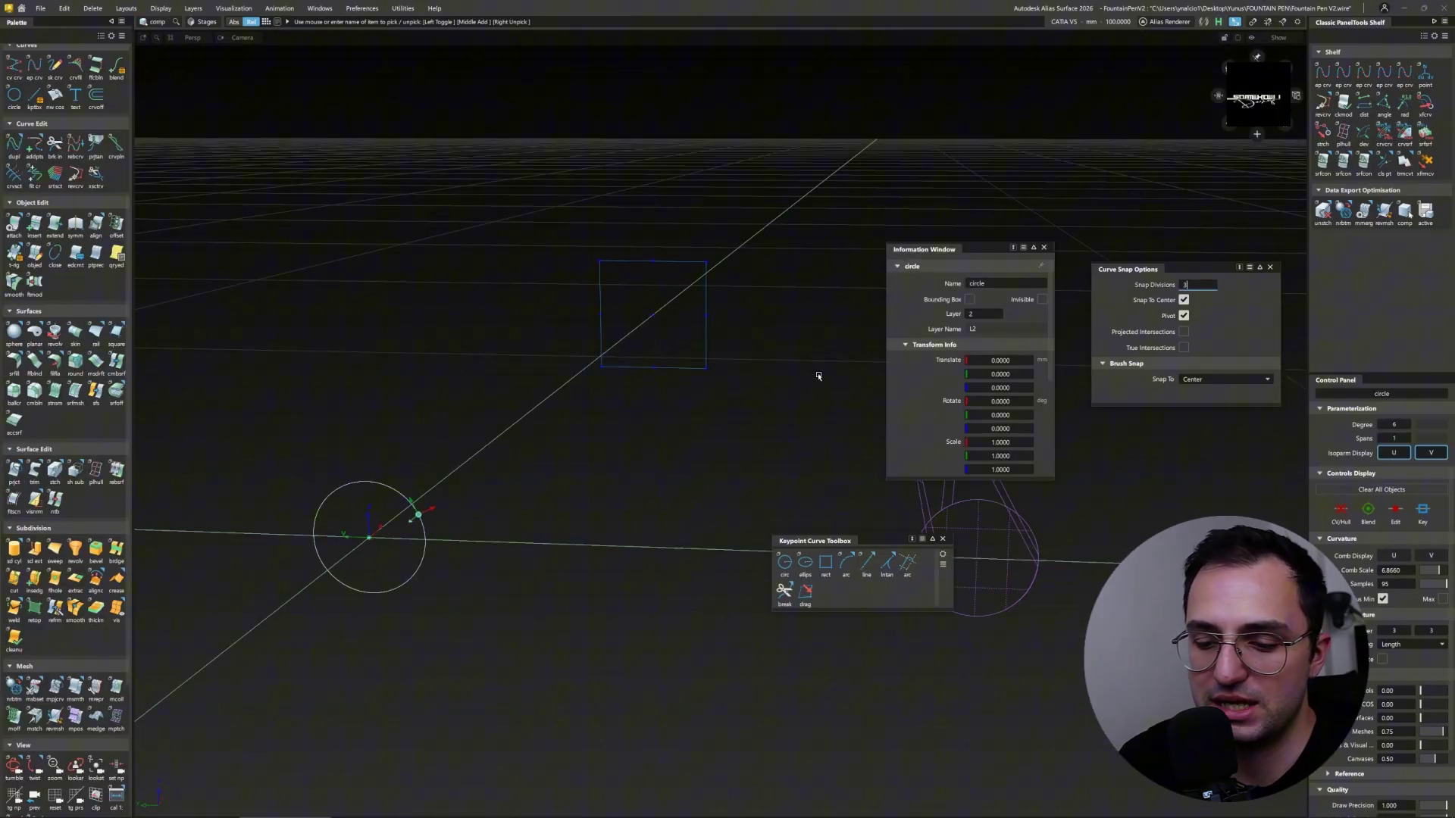
# Step: Draw EP lines connecting the circle to the rectangle's corners
pyautogui.click(426, 527)
pyautogui.keyDown('alt'); pyautogui.keyDown('shift'); pyautogui.moveTo(426, 527); pyautogui.dragTo(578, 242); pyautogui.keyUp('shift'); pyautogui.keyUp('alt')
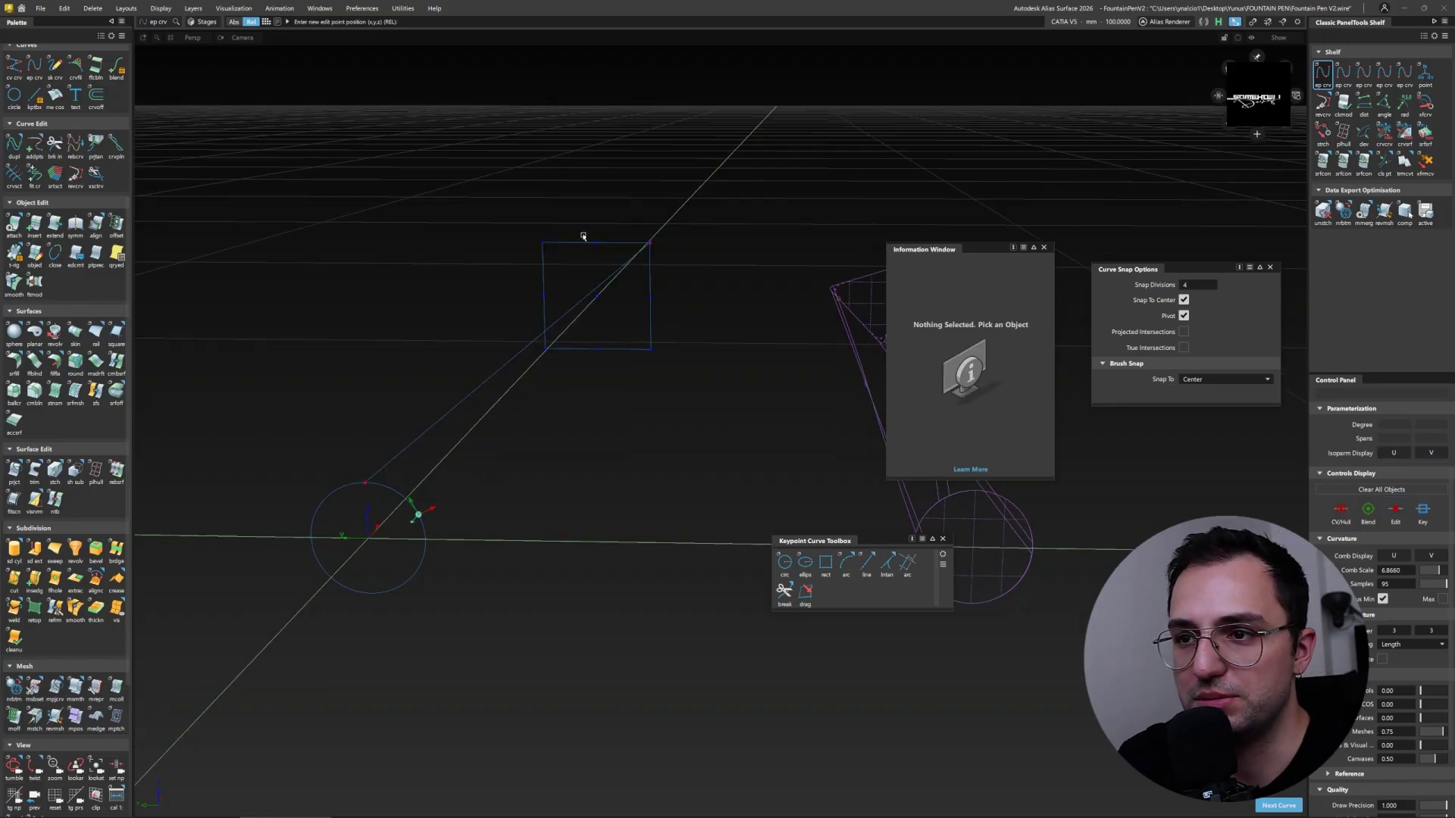
pyautogui.click(330, 582)
pyautogui.keyDown('alt'); pyautogui.keyDown('shift'); pyautogui.moveTo(331, 582); pyautogui.dragTo(364, 607); pyautogui.keyUp('shift'); pyautogui.keyUp('alt')
pyautogui.moveTo(466, 405)
pyautogui.keyDown('alt'); pyautogui.keyDown('shift'); pyautogui.mouseDown()
pyautogui.moveTo(747, 439)
pyautogui.moveTo(691, 485)
pyautogui.mouseUp(); pyautogui.keyUp('shift'); pyautogui.keyUp('alt')
# Step: Build a Square surface from circle, lines and rectangle, setting V degree 1 then 5
pyautogui.click(825, 350)
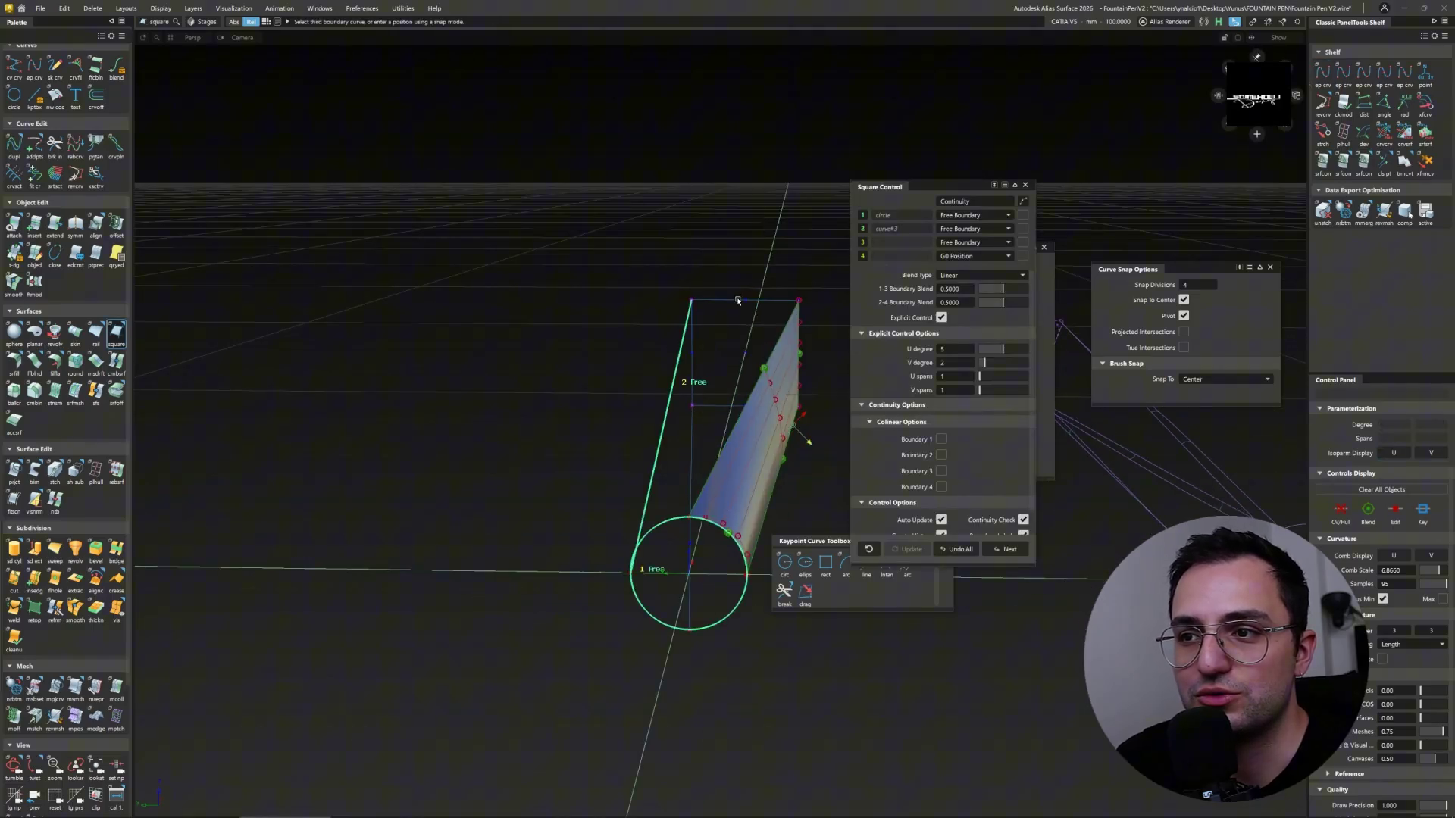
pyautogui.click(809, 353)
pyautogui.keyDown('alt'); pyautogui.keyDown('shift'); pyautogui.moveTo(809, 353); pyautogui.dragTo(551, 422); pyautogui.keyUp('shift'); pyautogui.keyUp('alt')
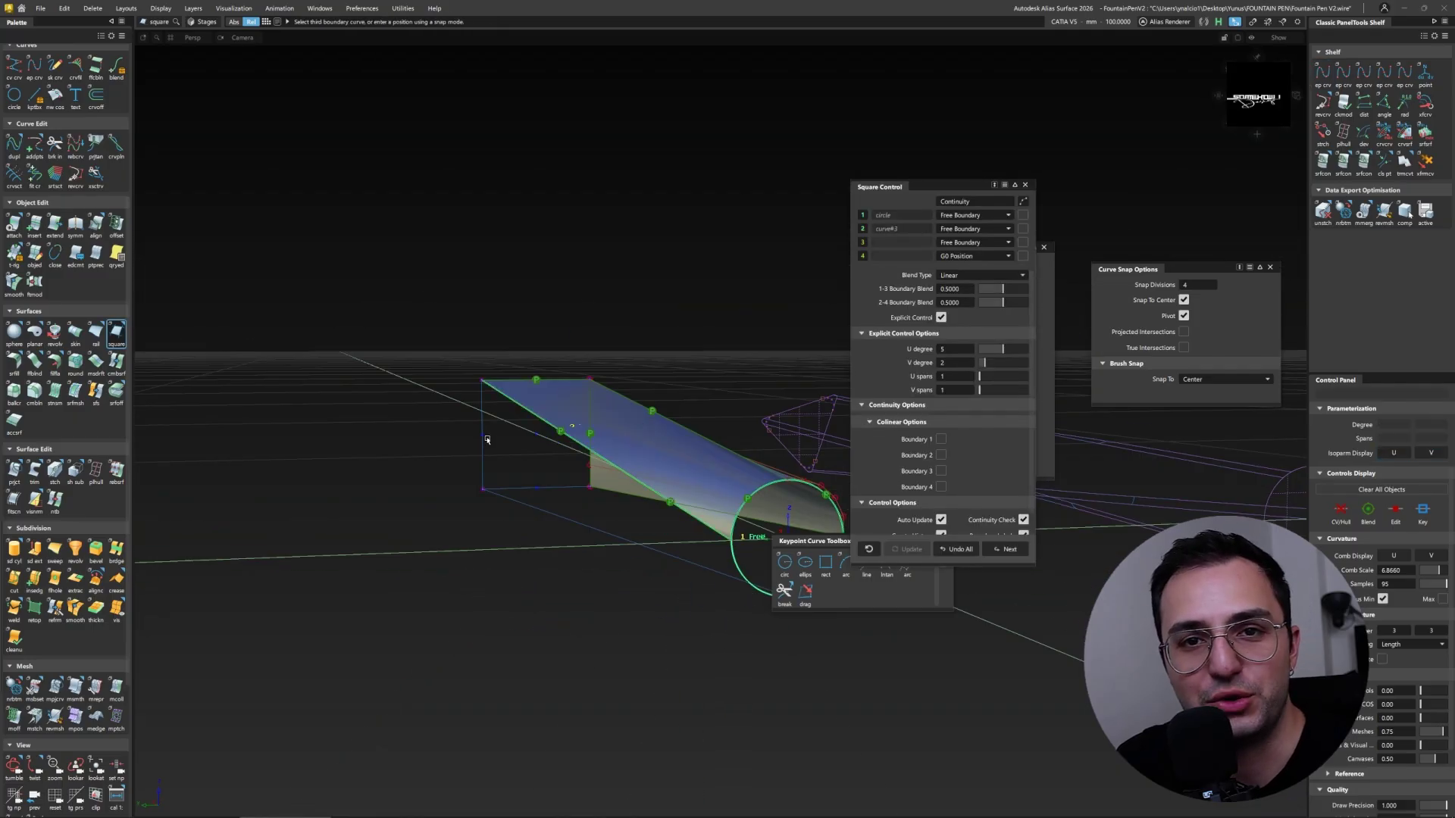
pyautogui.click(591, 529)
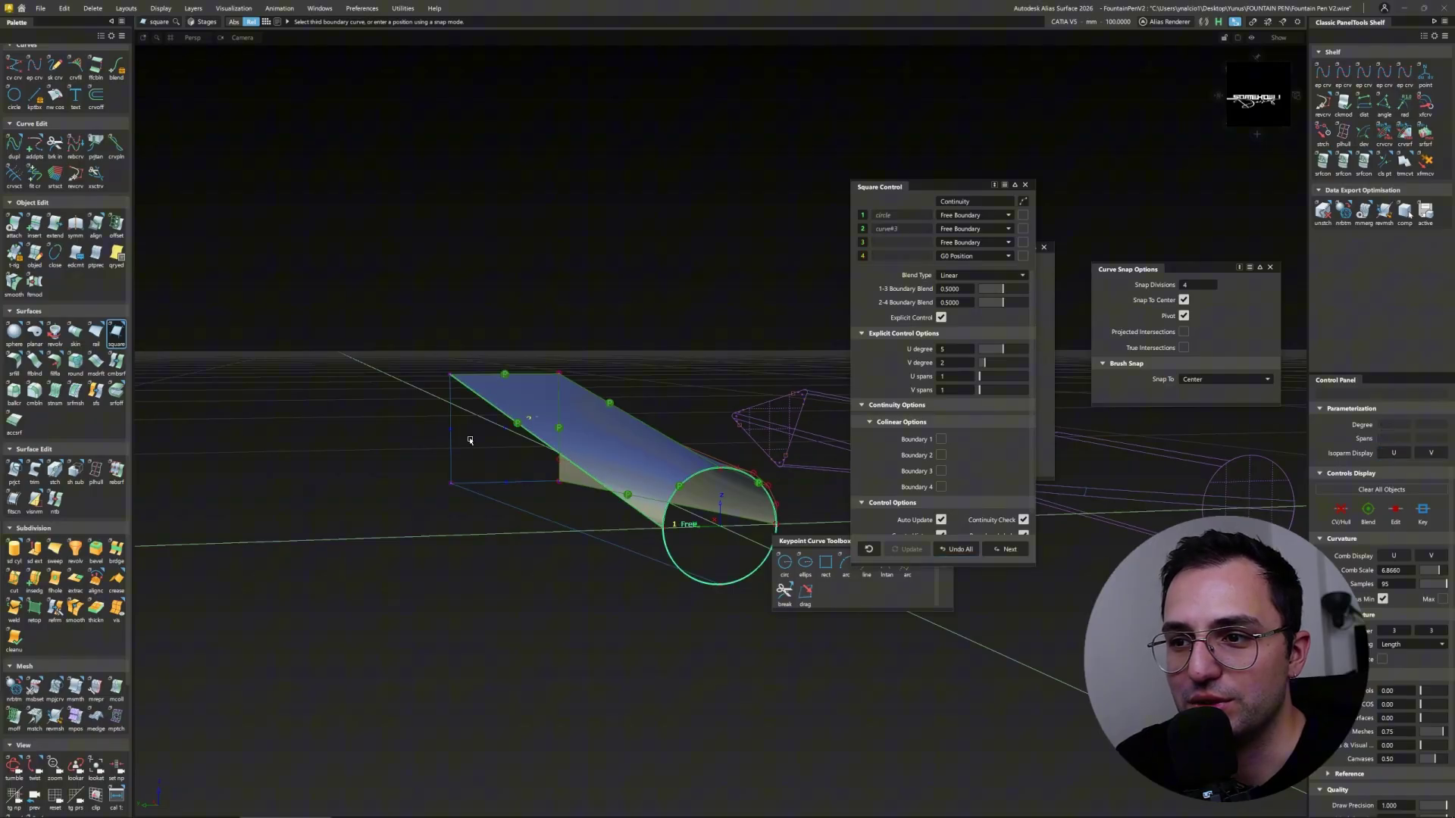
pyautogui.click(597, 504)
pyautogui.keyDown('alt'); pyautogui.keyDown('shift'); pyautogui.moveTo(597, 504); pyautogui.dragTo(849, 424); pyautogui.keyUp('shift'); pyautogui.keyUp('alt')
pyautogui.click(966, 364)
pyautogui.write('1')
pyautogui.press('Return')
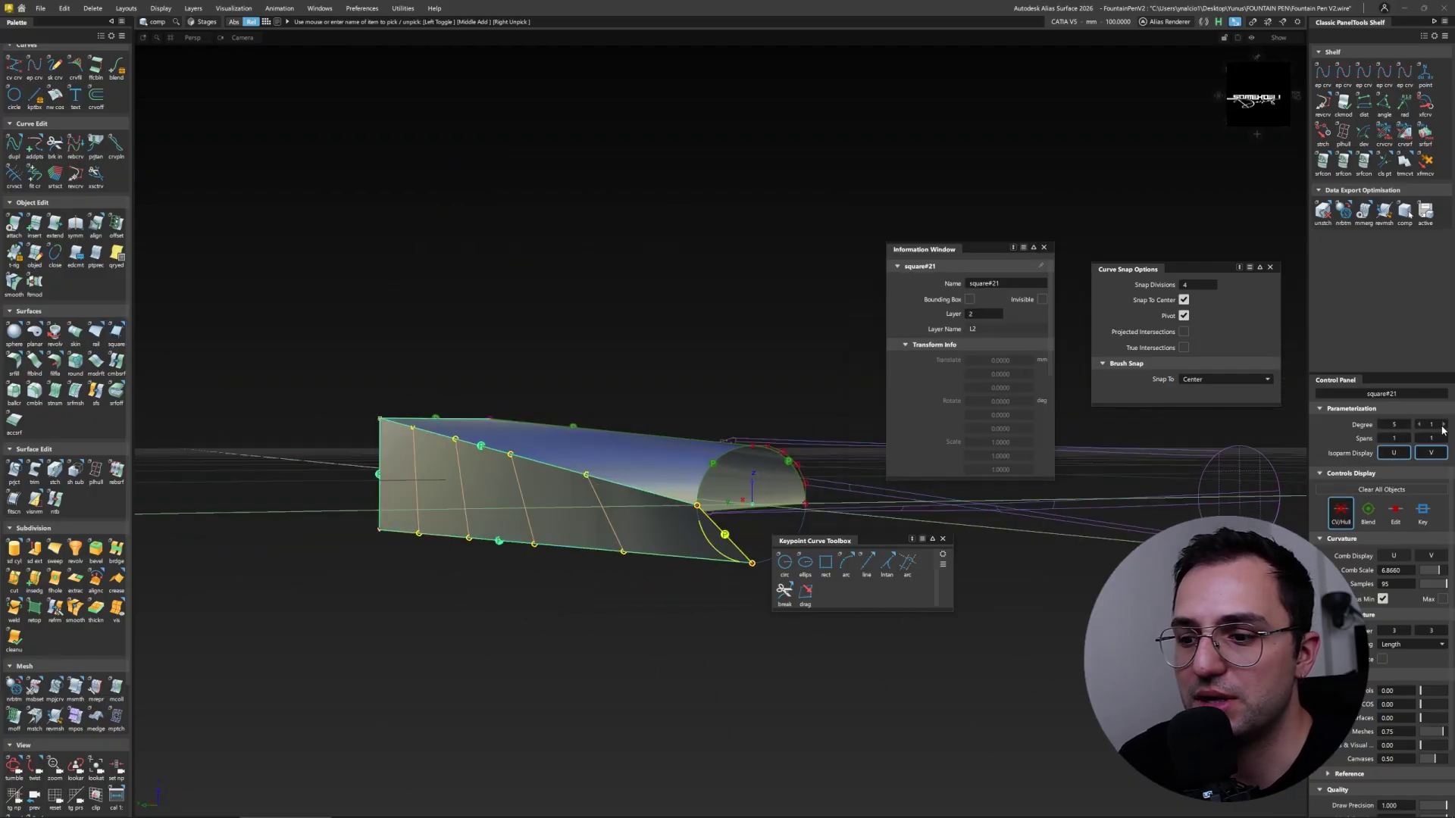
pyautogui.click(1442, 425)
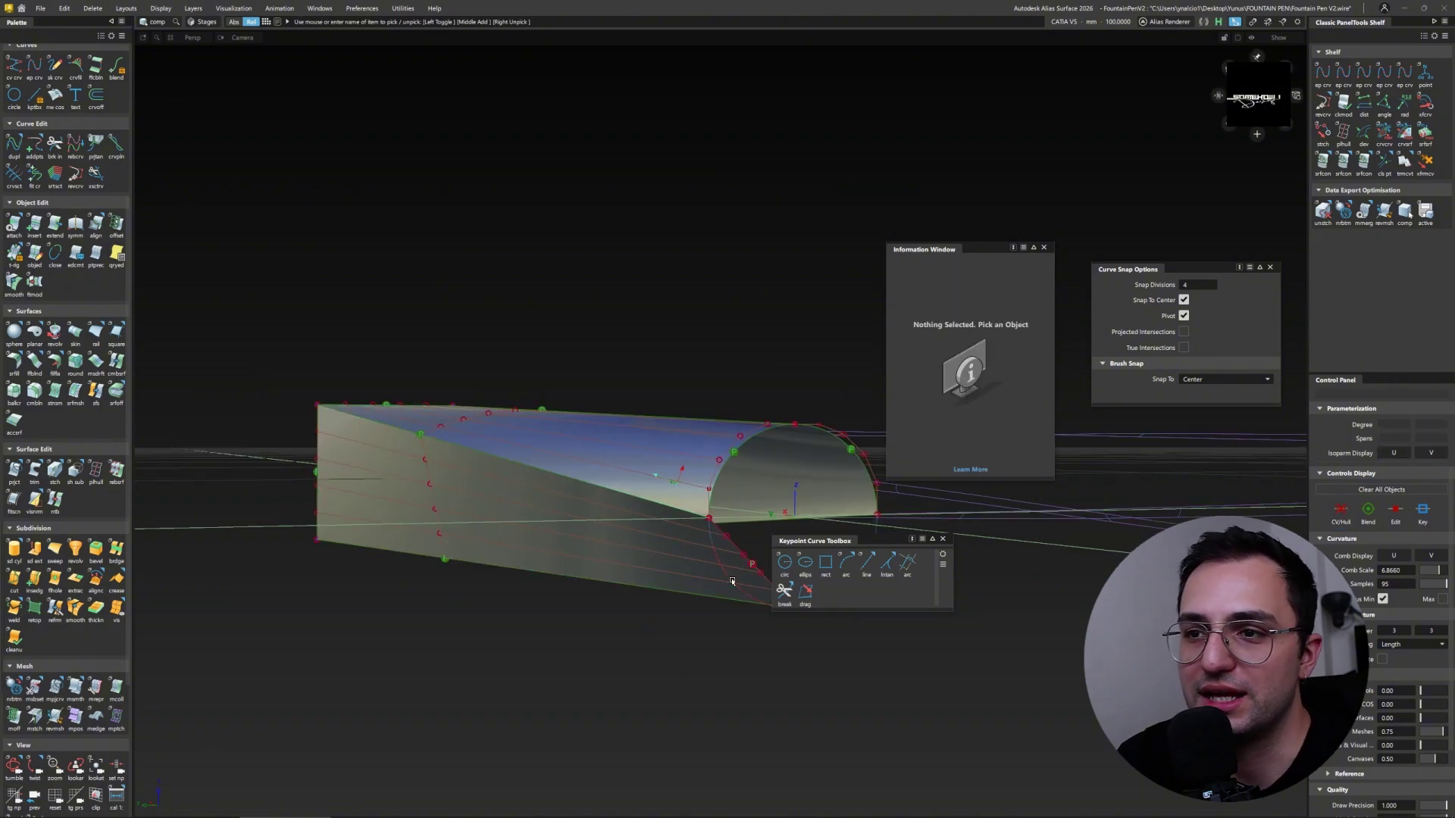
# Step: Build the remaining Square patches from the circle, connecting curves, rectangle and existing patch edges
pyautogui.click(115, 333)
pyautogui.click(864, 462)
pyautogui.keyDown('alt'); pyautogui.keyDown('shift'); pyautogui.moveTo(682, 531); pyautogui.dragTo(640, 617); pyautogui.keyUp('shift'); pyautogui.keyUp('alt')
pyautogui.click(597, 543)
pyautogui.click(545, 470)
pyautogui.keyDown('alt'); pyautogui.keyDown('shift'); pyautogui.moveTo(484, 591); pyautogui.dragTo(546, 497); pyautogui.keyUp('shift'); pyautogui.keyUp('alt')
pyautogui.click(459, 560)
pyautogui.keyDown('alt'); pyautogui.keyDown('shift'); pyautogui.moveTo(568, 544); pyautogui.dragTo(439, 513); pyautogui.keyUp('shift'); pyautogui.keyUp('alt')
pyautogui.click(523, 471)
pyautogui.click(507, 495)
pyautogui.click(534, 519)
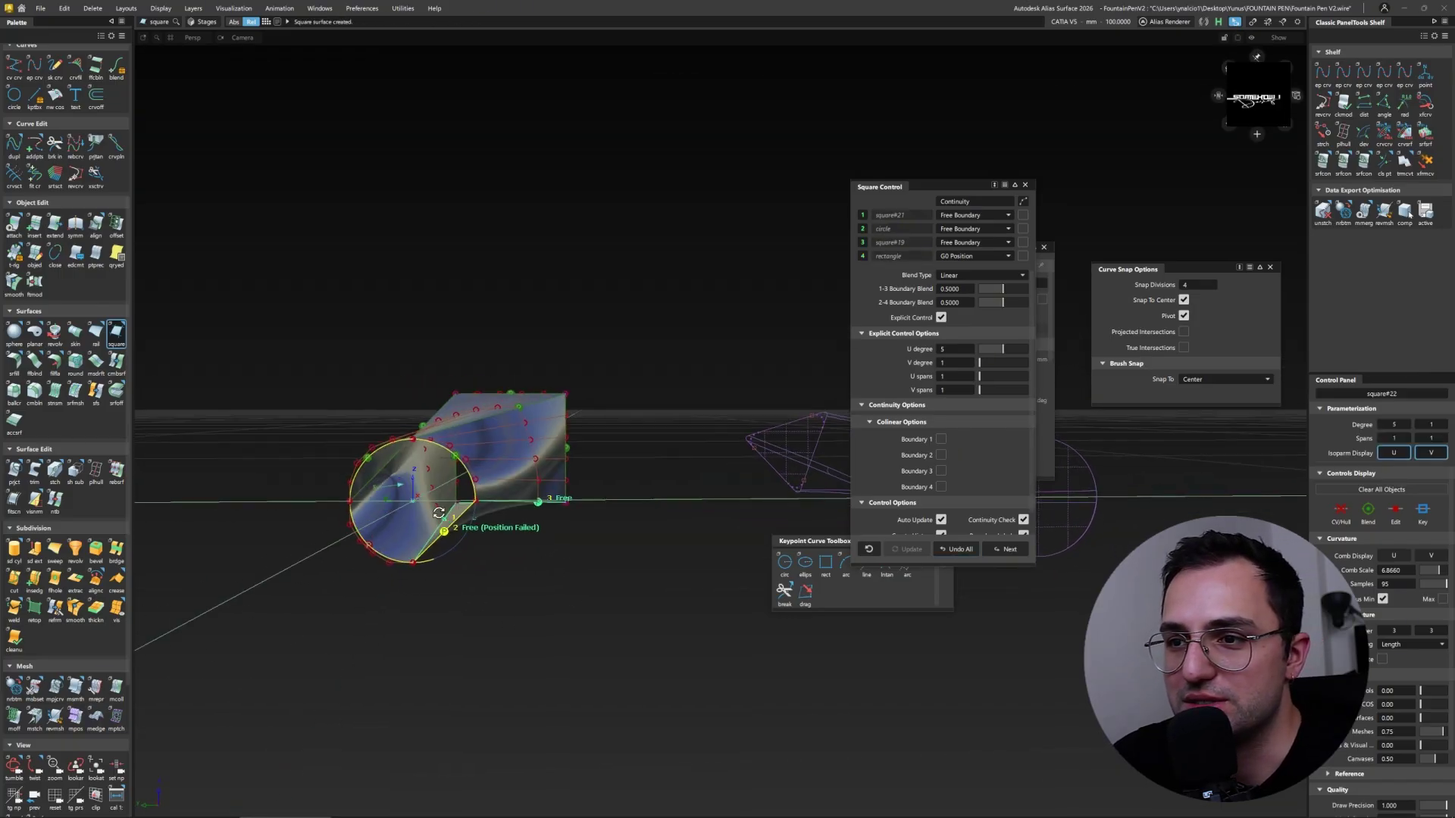
# Step: Set the patch U degree to 2 and align its edge onto the circle, moving the Partials Start
pyautogui.click(992, 351)
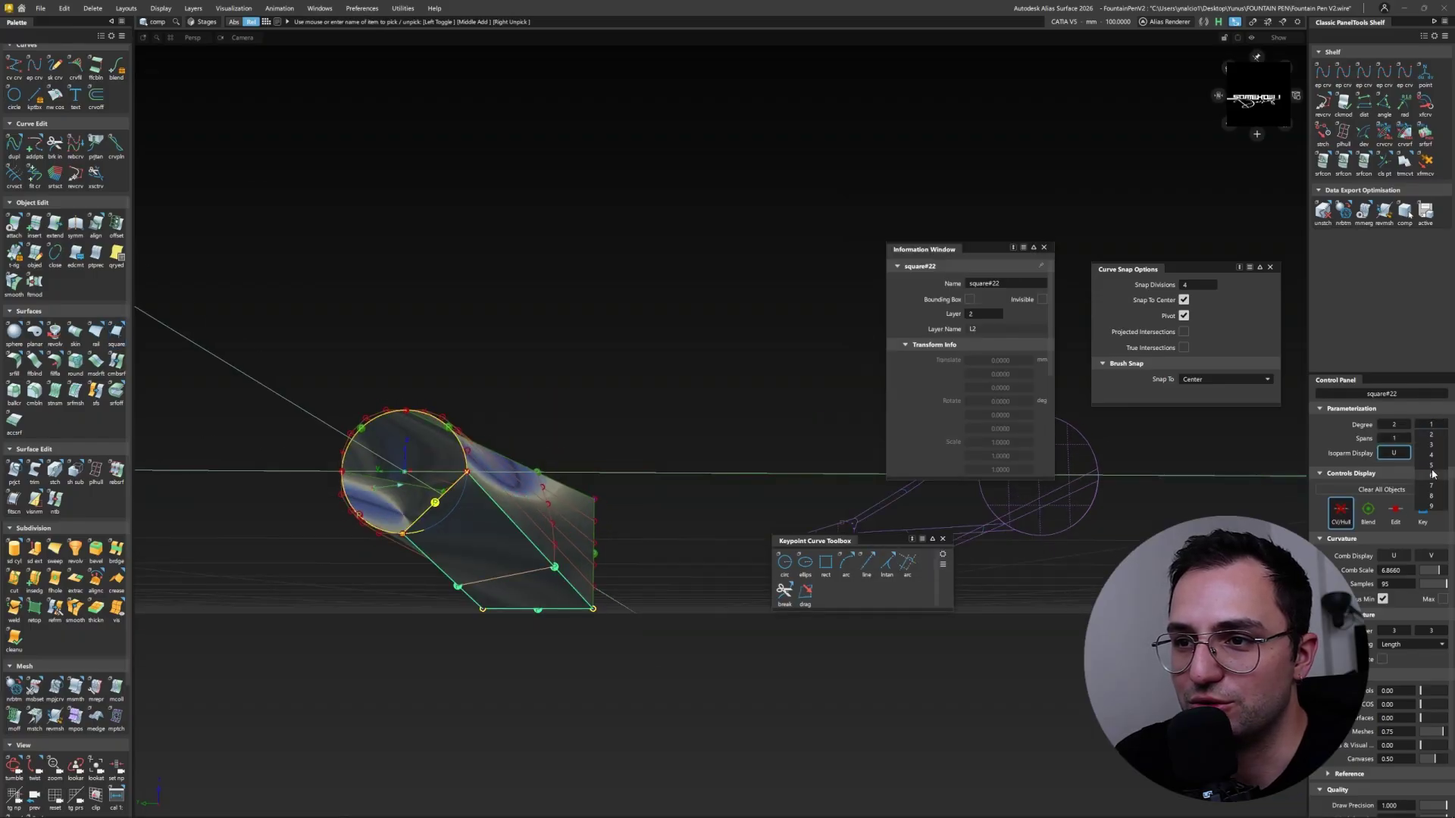
pyautogui.click(1432, 473)
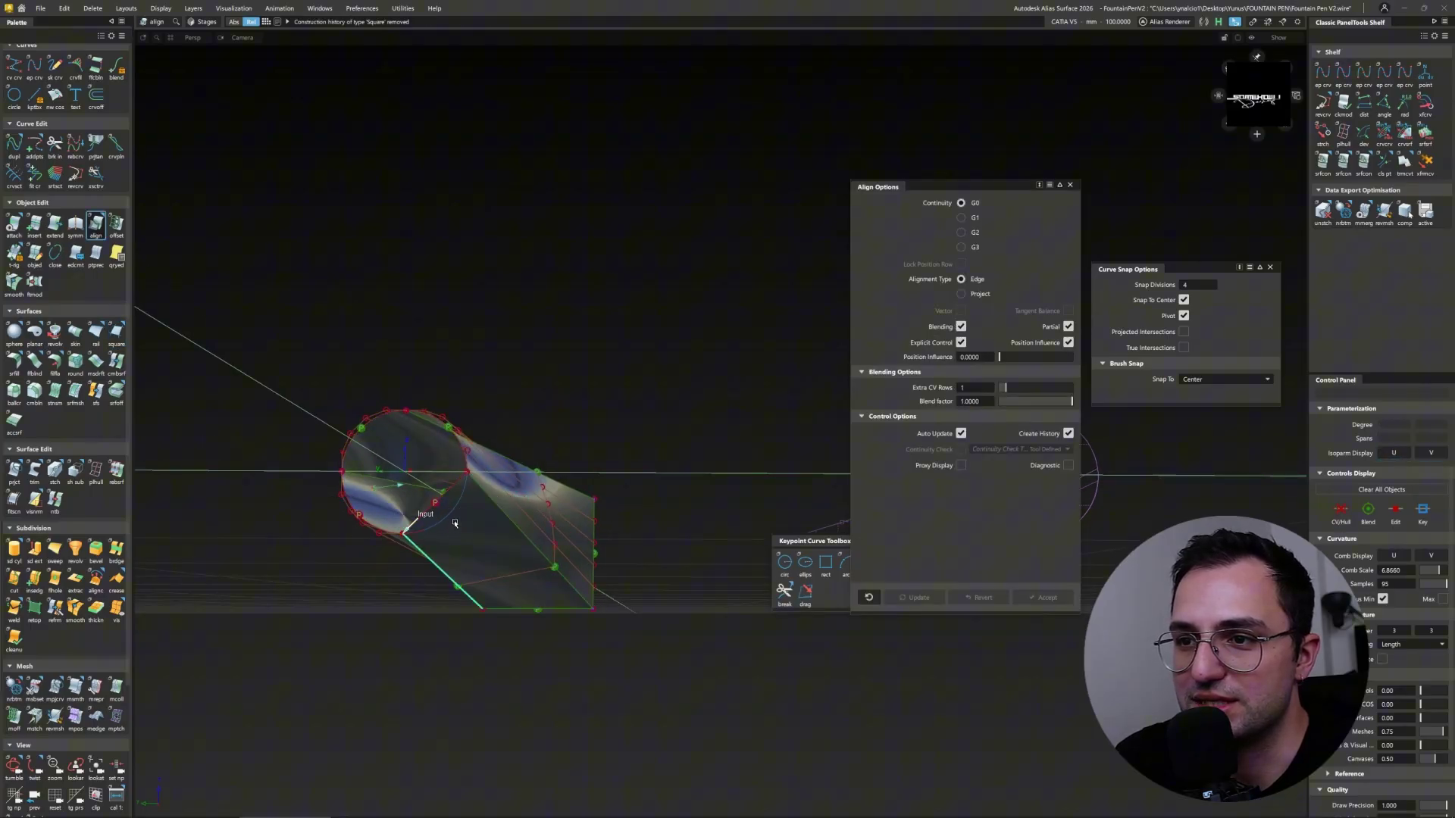
pyautogui.keyDown('alt'); pyautogui.keyDown('shift'); pyautogui.moveTo(448, 535); pyautogui.dragTo(471, 521); pyautogui.keyUp('shift'); pyautogui.keyUp('alt')
pyautogui.click(449, 513)
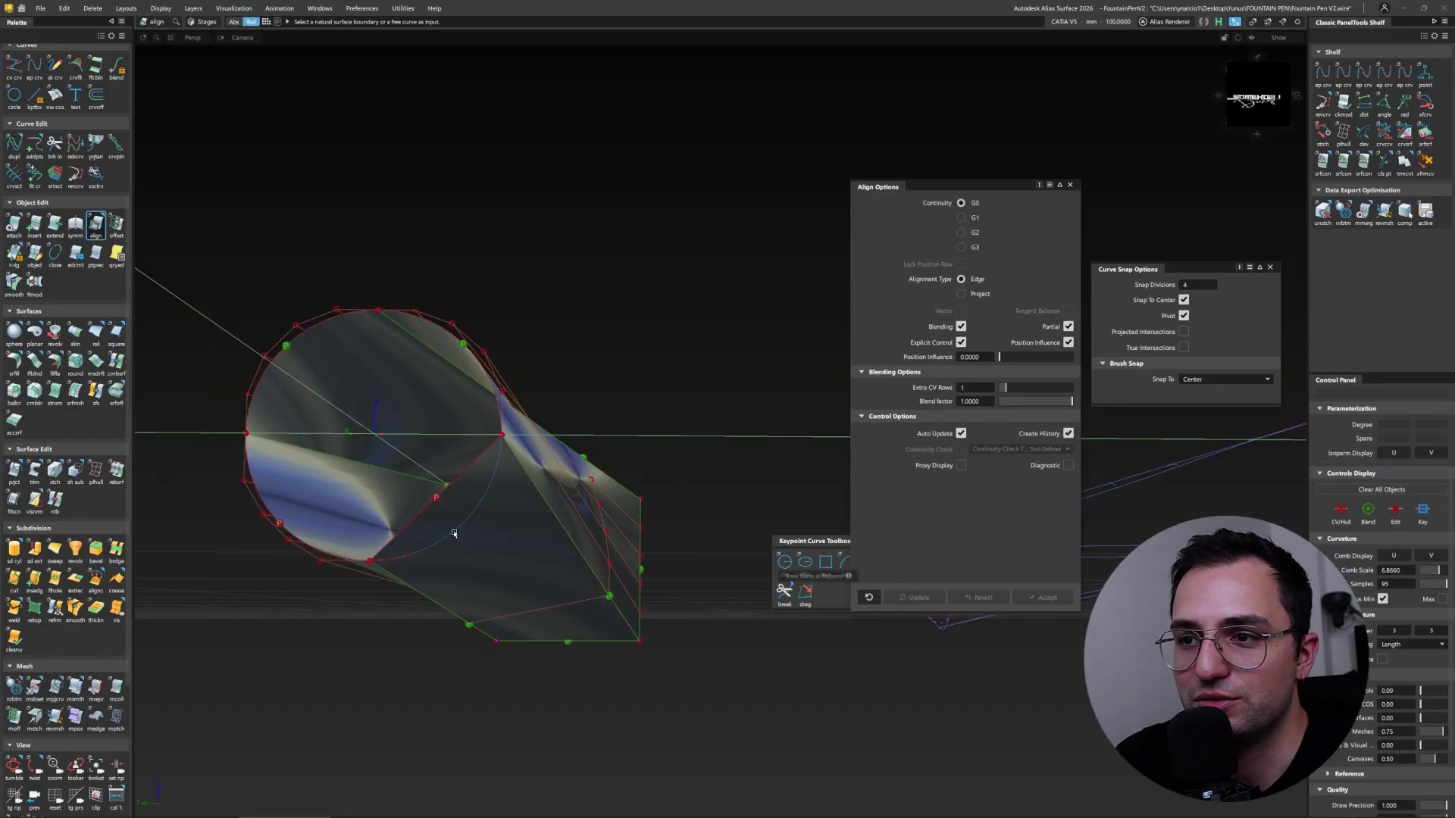
pyautogui.click(452, 509)
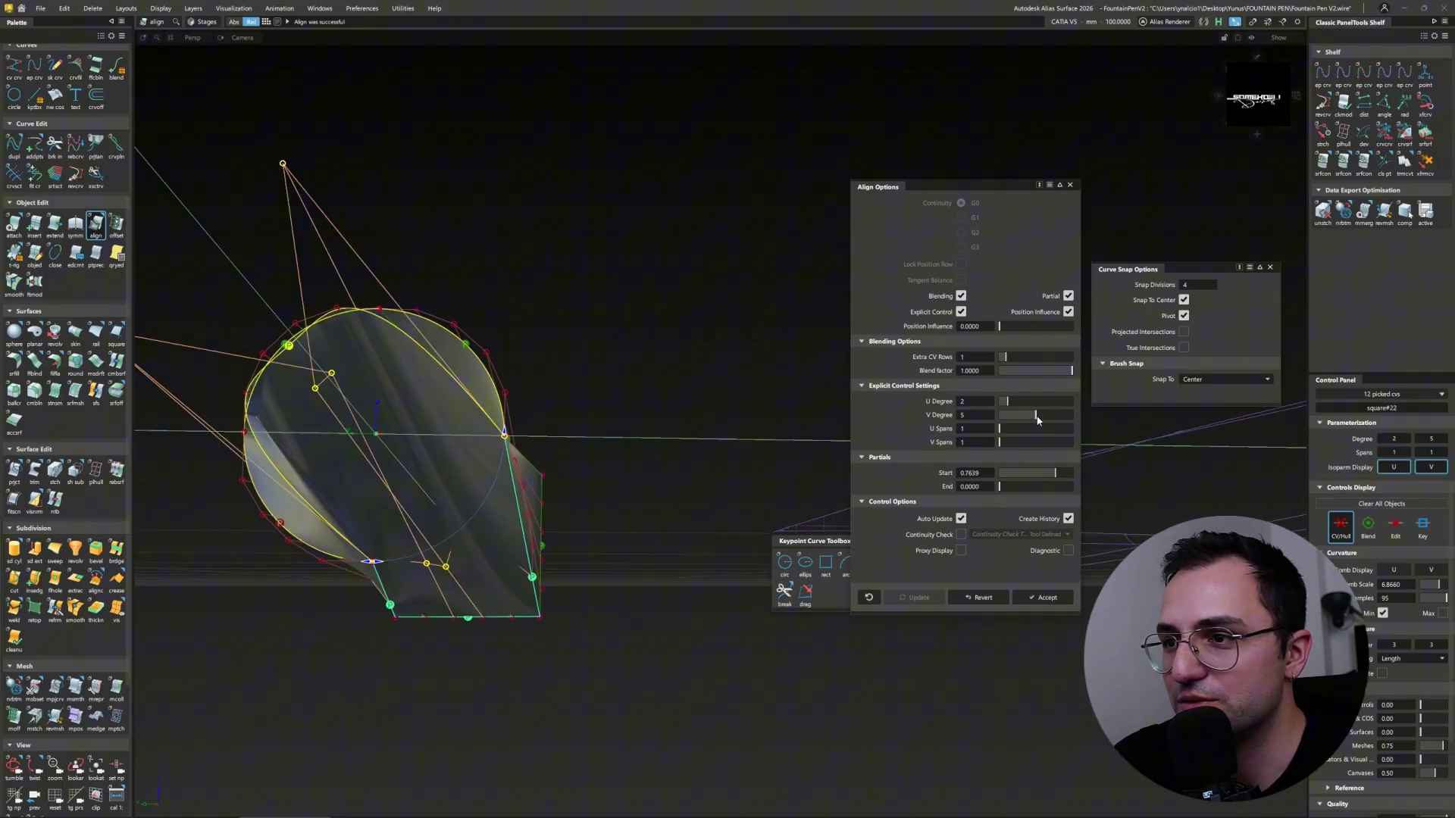
pyautogui.moveTo(372, 561); pyautogui.dragTo(274, 412)
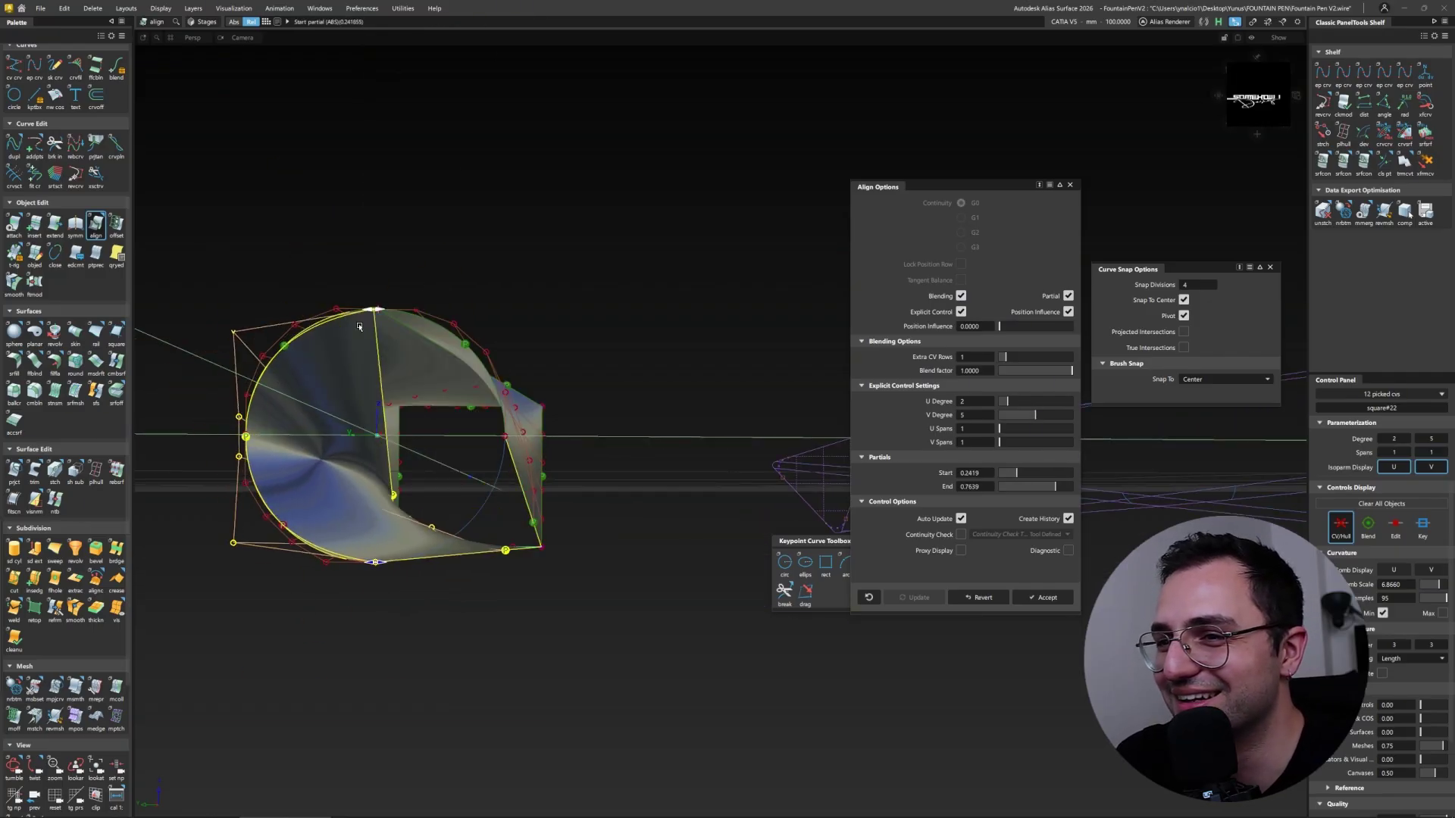
pyautogui.keyDown('alt'); pyautogui.keyDown('shift'); pyautogui.moveTo(469, 561); pyautogui.dragTo(487, 526); pyautogui.keyUp('shift'); pyautogui.keyUp('alt')
pyautogui.press('d')
pyautogui.press('a')
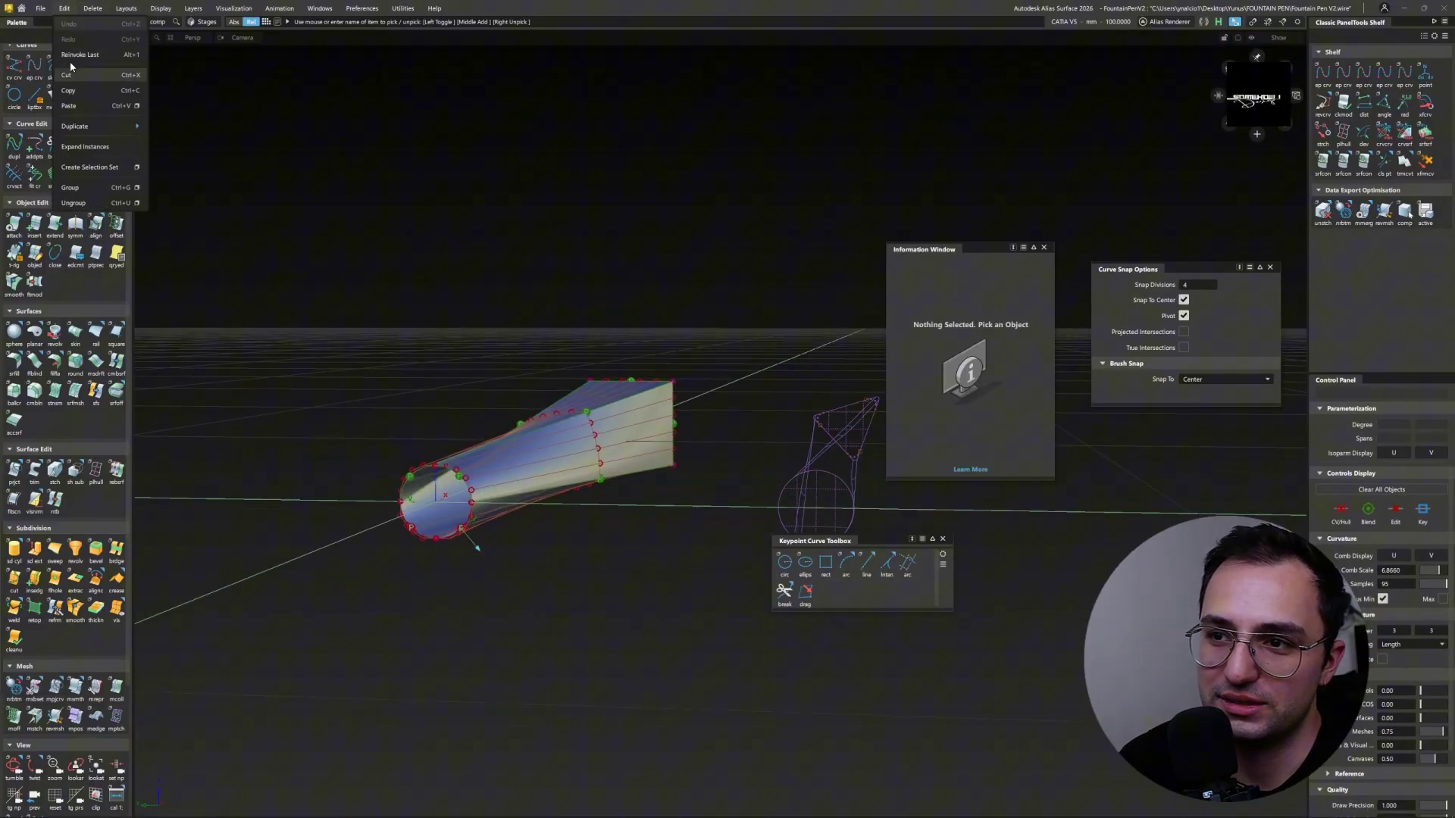
# Step: In a side orthographic view, delete construction history from the upper cone's surfaces, then select its curves
pyautogui.moveTo(680, 490)
pyautogui.keyDown('alt'); pyautogui.keyDown('shift'); pyautogui.mouseDown()
pyautogui.moveTo(243, 575)
pyautogui.moveTo(383, 510)
pyautogui.moveTo(480, 389)
pyautogui.moveTo(693, 490)
pyautogui.mouseUp(); pyautogui.keyUp('shift'); pyautogui.keyUp('alt')
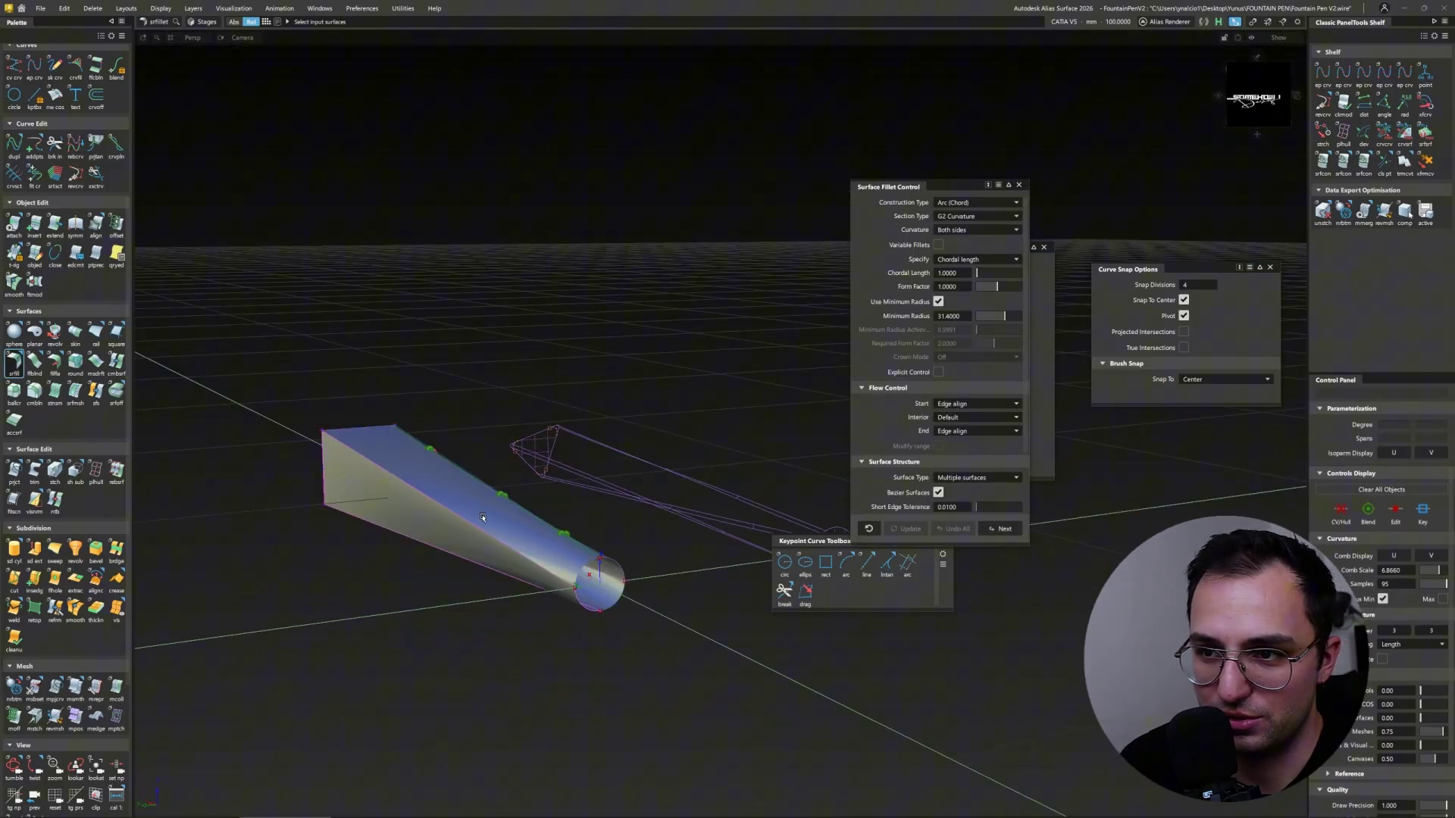
pyautogui.keyDown('alt'); pyautogui.keyDown('shift'); pyautogui.moveTo(586, 543); pyautogui.dragTo(578, 460); pyautogui.keyUp('shift'); pyautogui.keyUp('alt')
pyautogui.keyDown('alt'); pyautogui.keyDown('shift'); pyautogui.moveTo(319, 492); pyautogui.dragTo(503, 341); pyautogui.keyUp('shift'); pyautogui.keyUp('alt')
pyautogui.keyDown('alt'); pyautogui.keyDown('shift'); pyautogui.moveTo(503, 341); pyautogui.dragTo(751, 331, button='right'); pyautogui.keyUp('shift'); pyautogui.keyUp('alt')
pyautogui.moveTo(1070, 472); pyautogui.dragTo(432, 318)
pyautogui.click(92, 8)
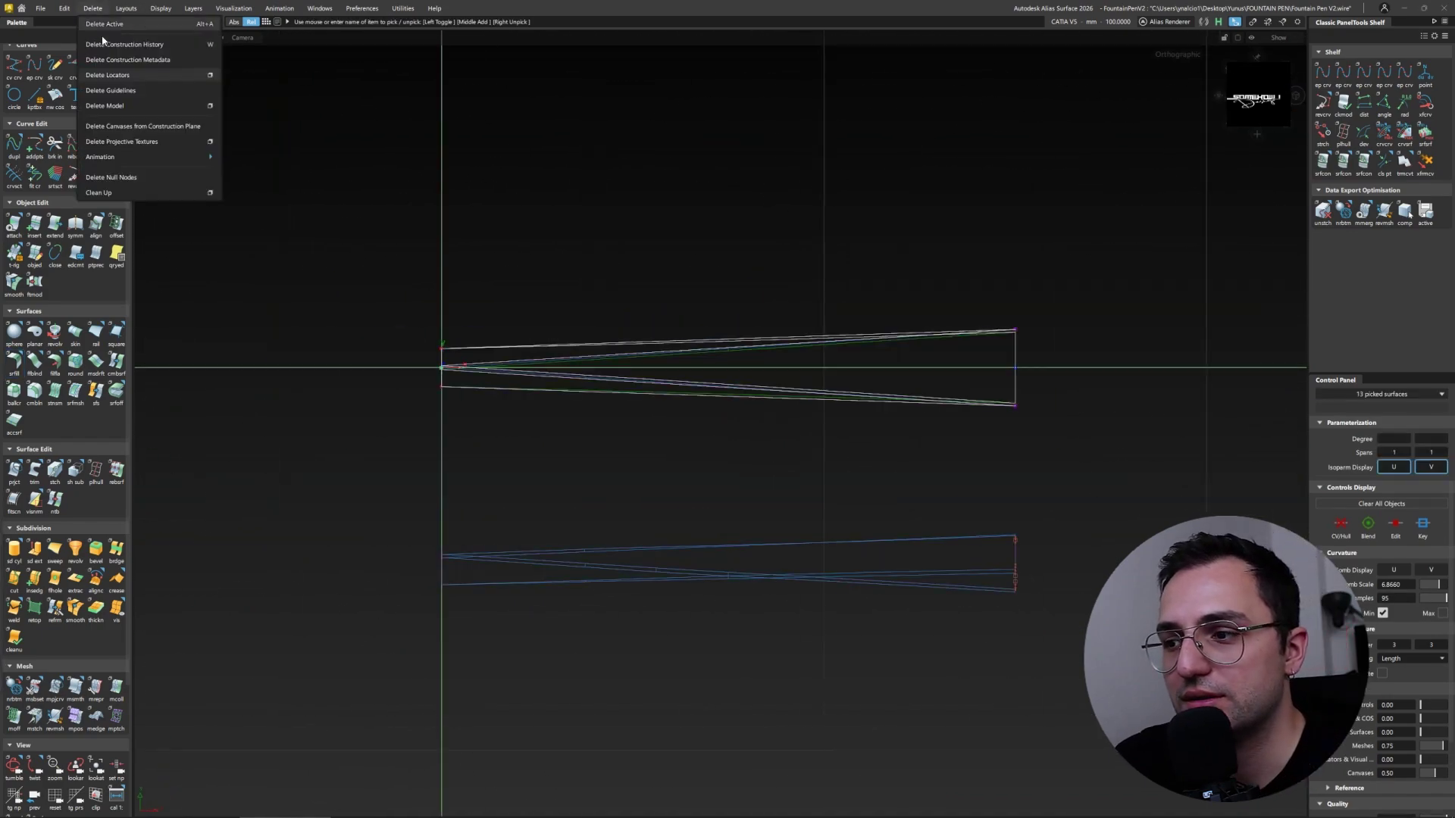
pyautogui.moveTo(615, 313); pyautogui.dragTo(335, 419)
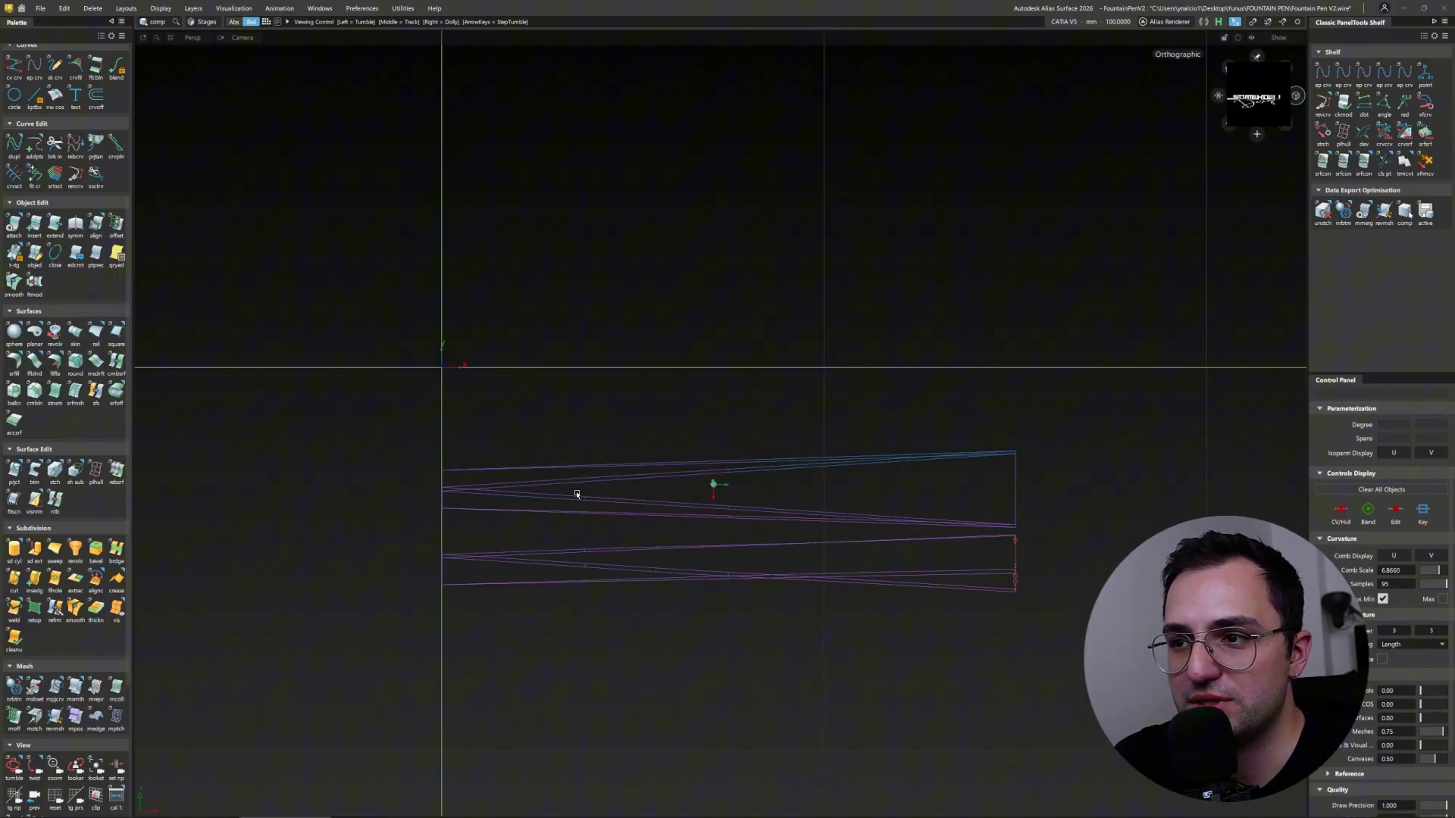
pyautogui.keyDown('alt'); pyautogui.keyDown('shift'); pyautogui.moveTo(524, 366); pyautogui.dragTo(1019, 509); pyautogui.keyUp('shift'); pyautogui.keyUp('alt')
# Step: Select the two right-hand transition parts and move them beside the twisted pen body
pyautogui.moveTo(713, 498); pyautogui.dragTo(719, 455)
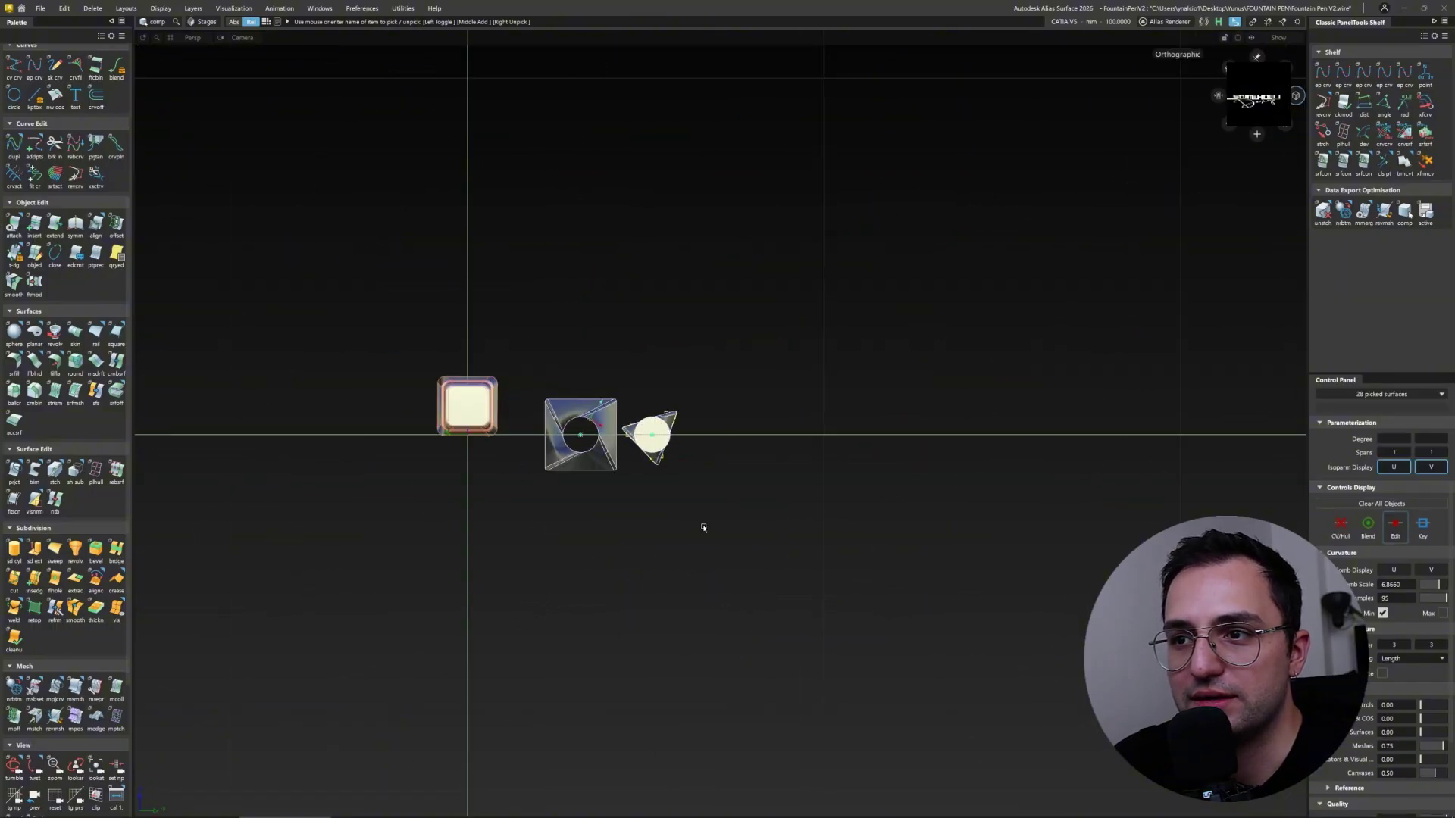
pyautogui.keyDown('alt'); pyautogui.keyDown('shift'); pyautogui.moveTo(715, 512); pyautogui.dragTo(715, 282); pyautogui.keyUp('shift'); pyautogui.keyUp('alt')
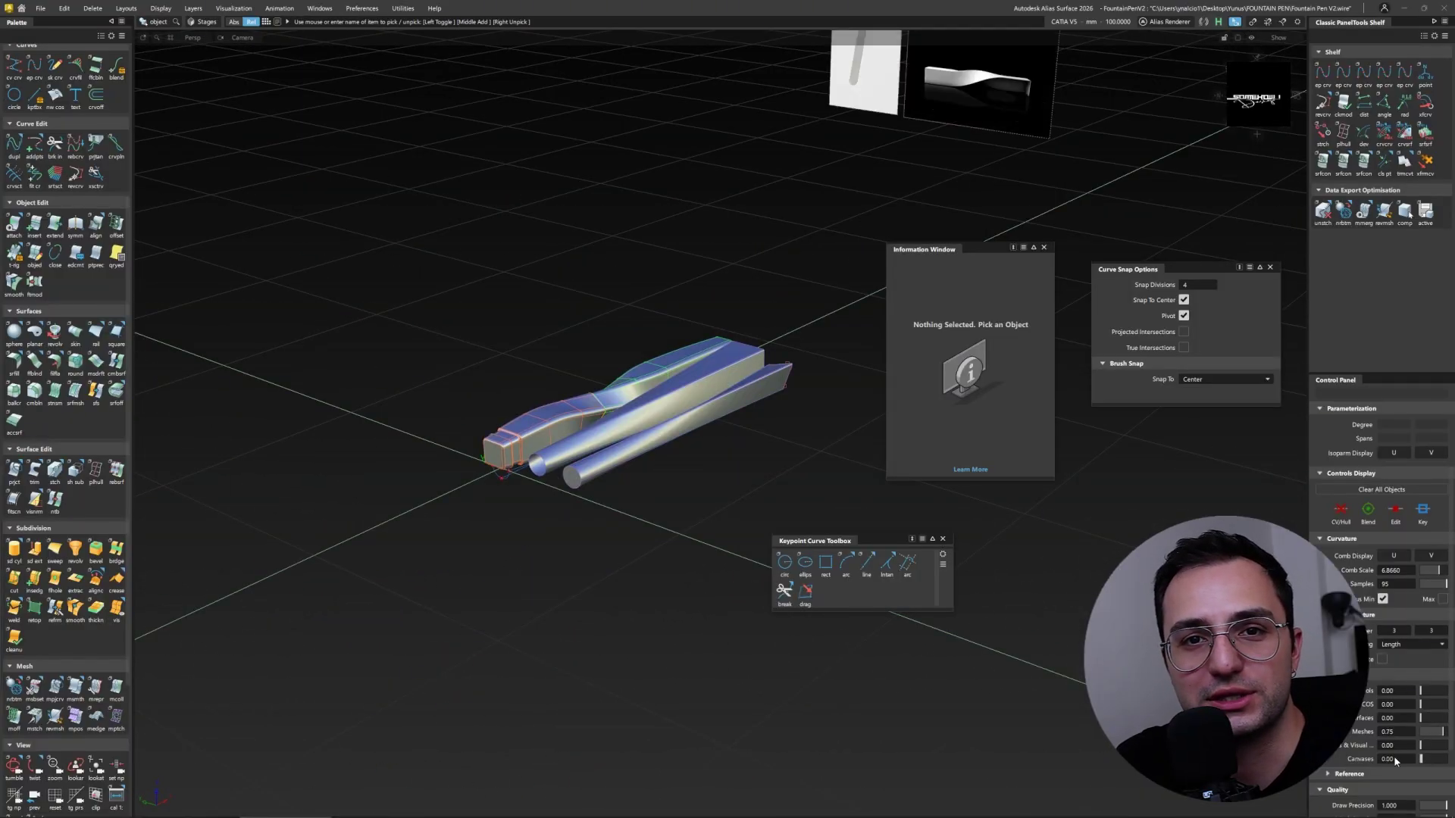